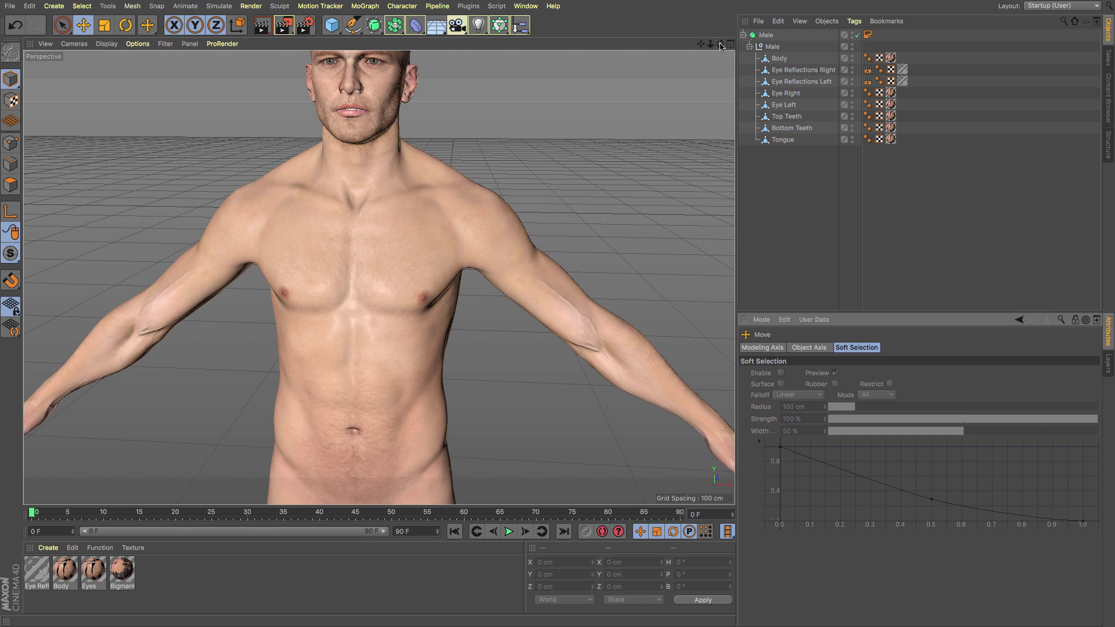
Orbit the Perspective camera down to look at the male character at eye level
left_click_drag(720, 44, 720, 64)
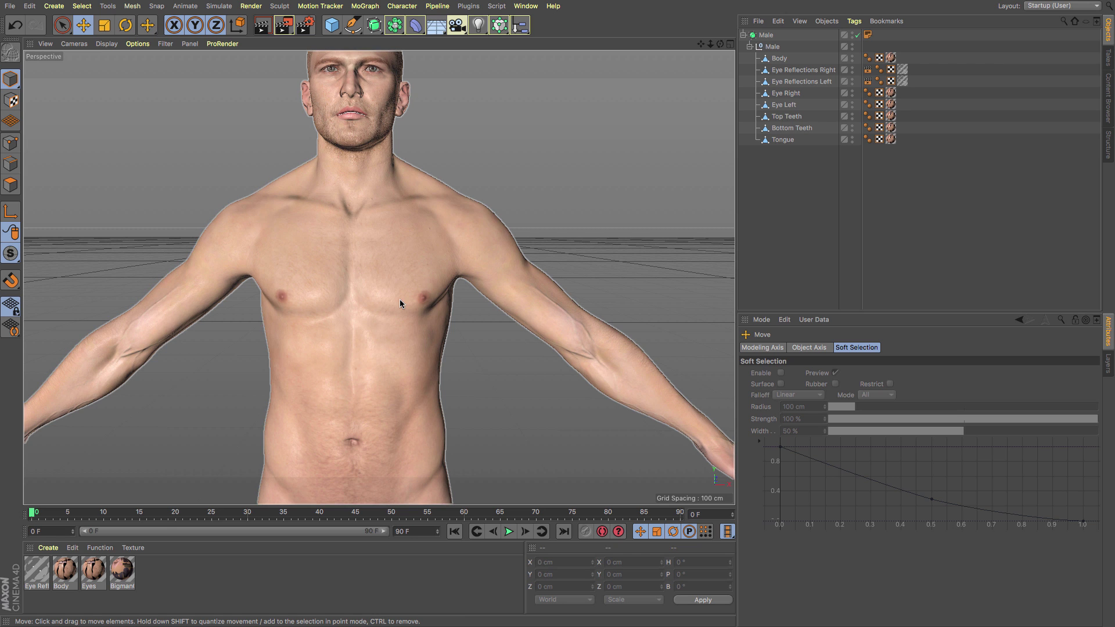
Switch to the Front view and pick the Polygon Pen tool (M, E)
key("F4")
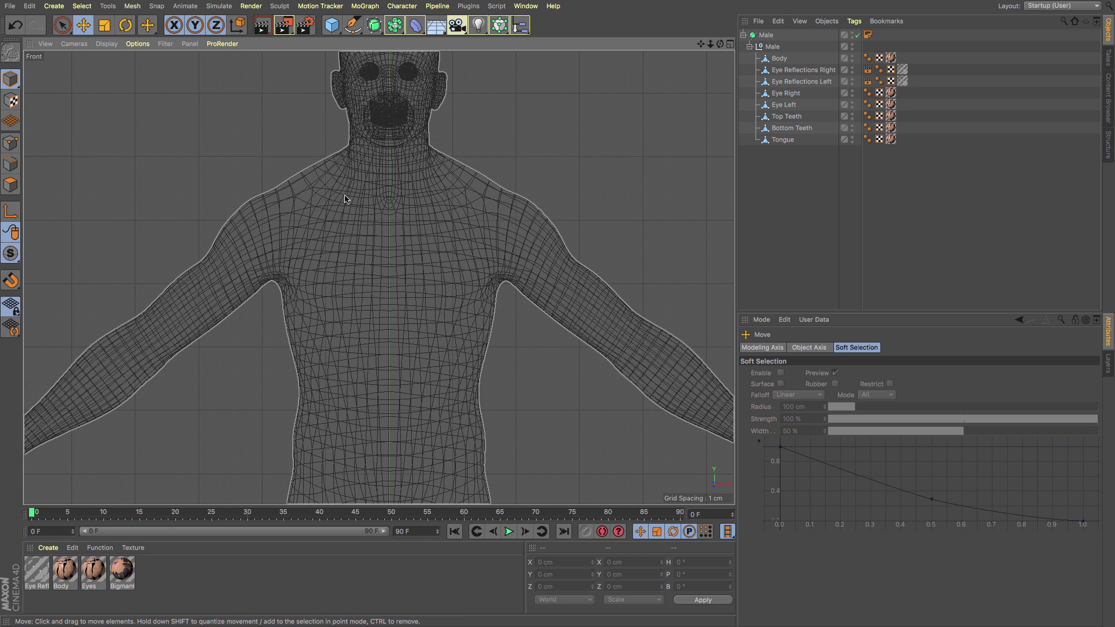
right_click(275, 180)
left_click(241, 123)
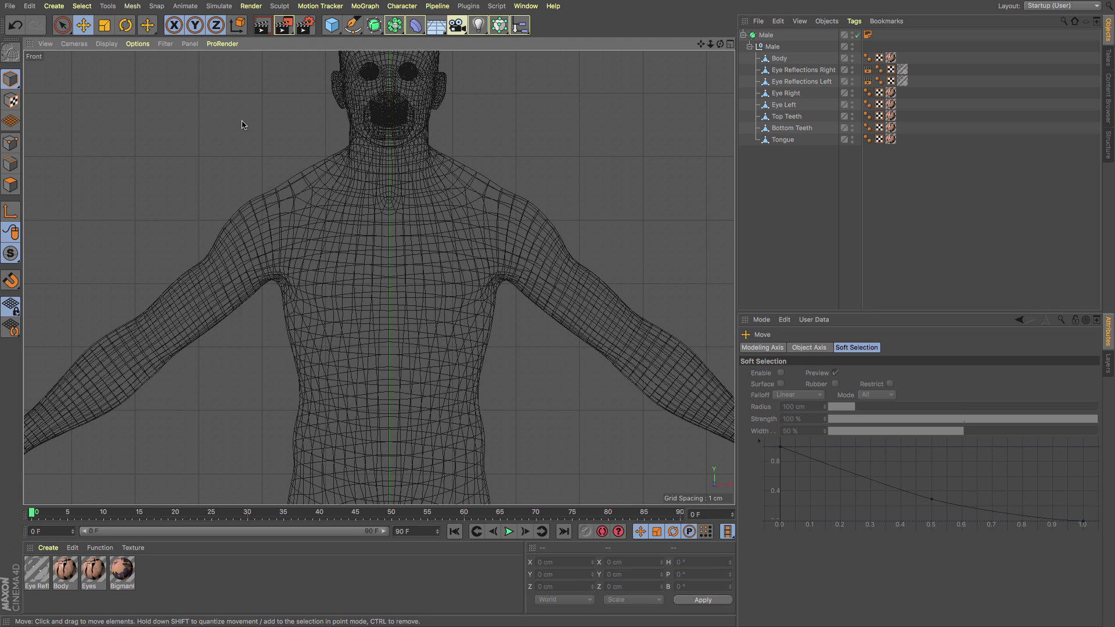
key("m")
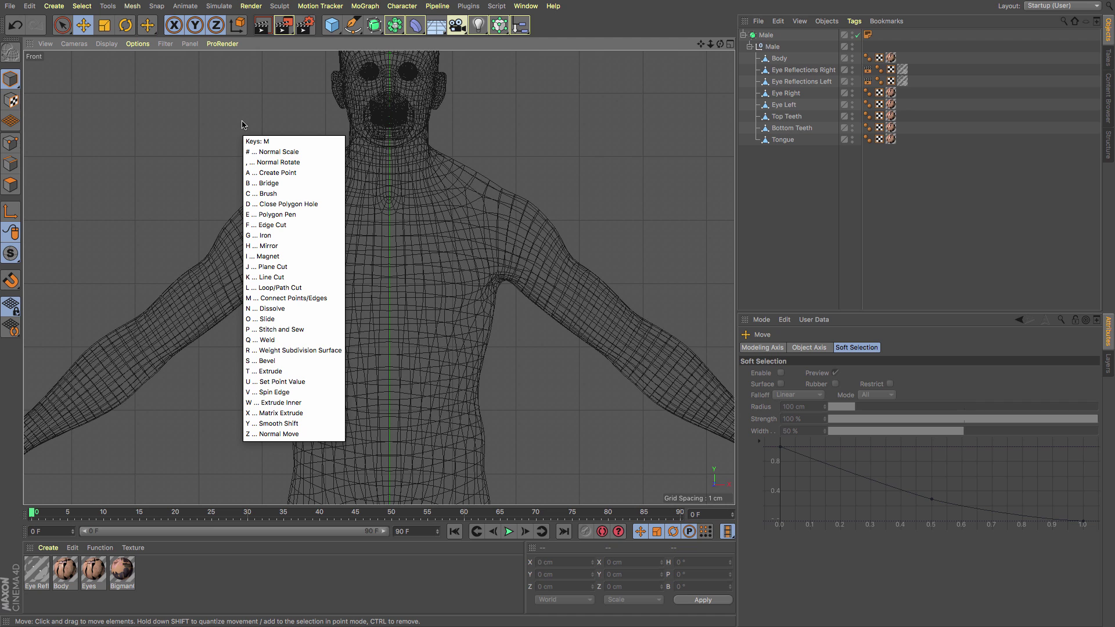
key("e")
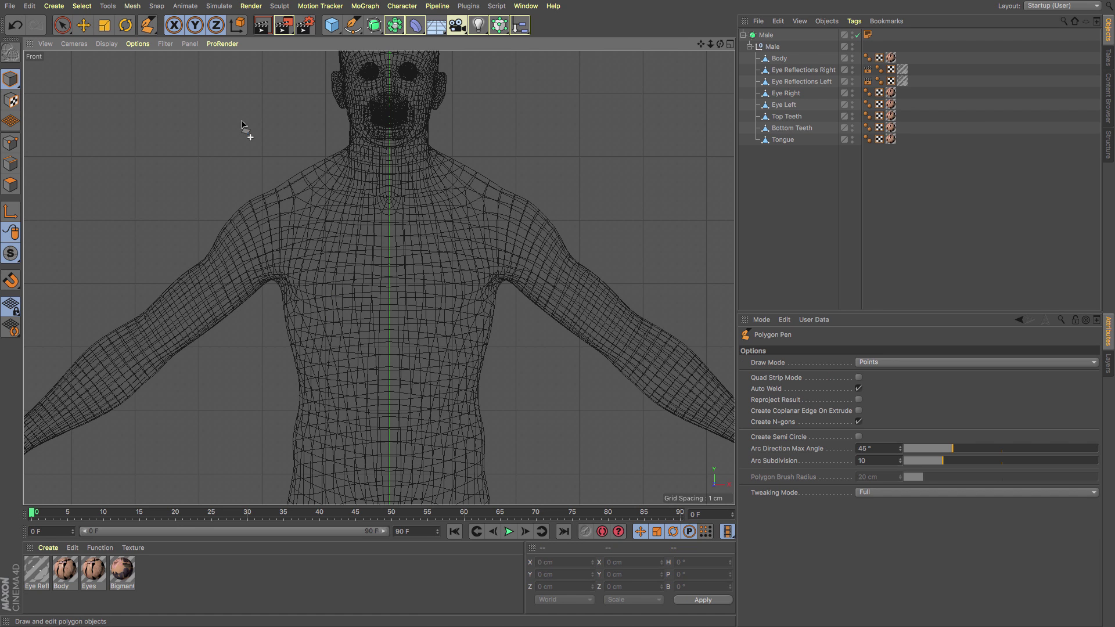
Trace the outline from the neck over the right shoulder and sleeve down to the right waist
left_click(439, 150)
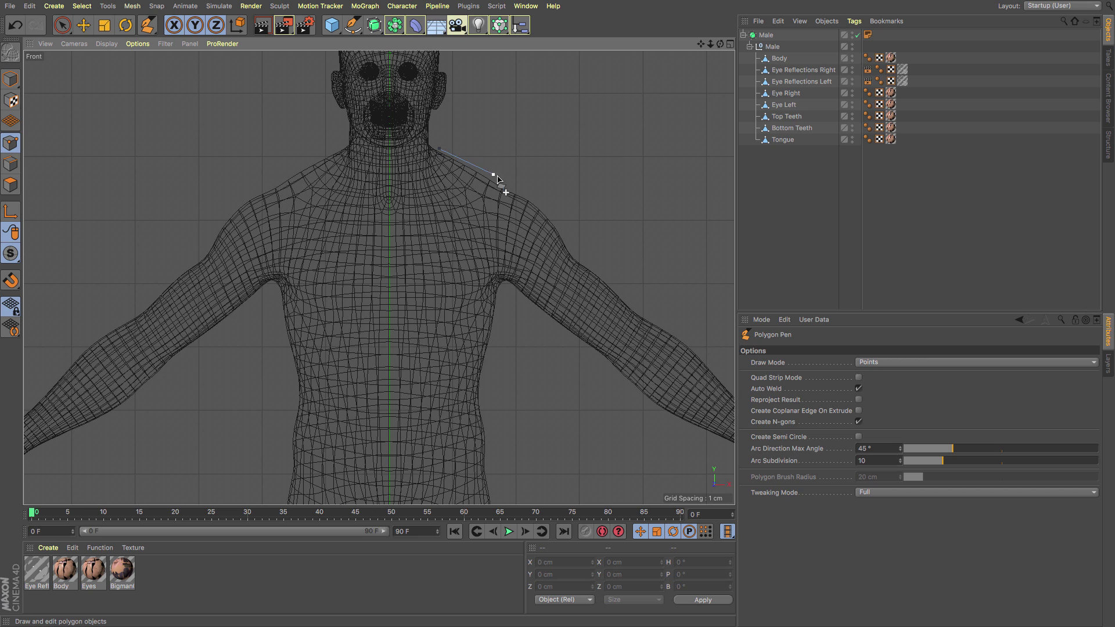
left_click(493, 174)
left_click(543, 208)
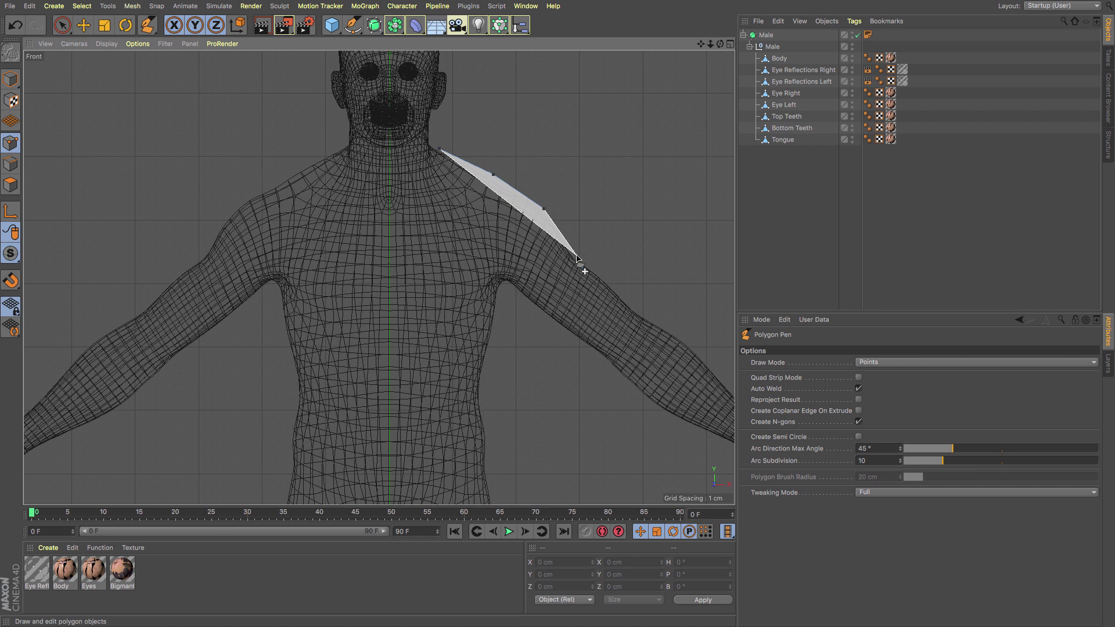
left_click(575, 256)
left_click(542, 321)
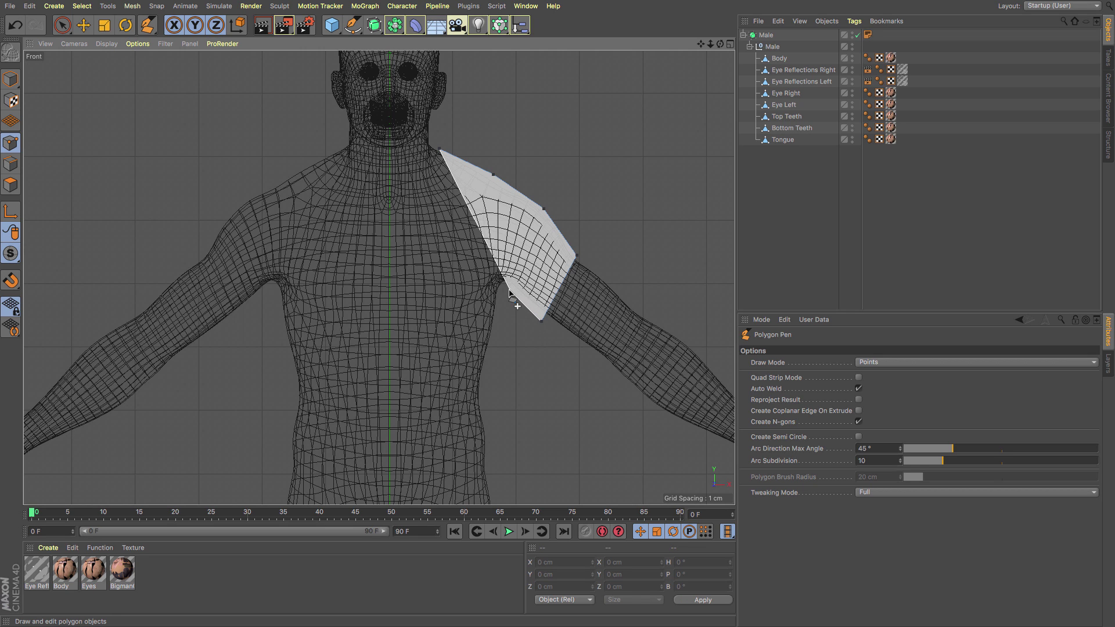
left_click(504, 287)
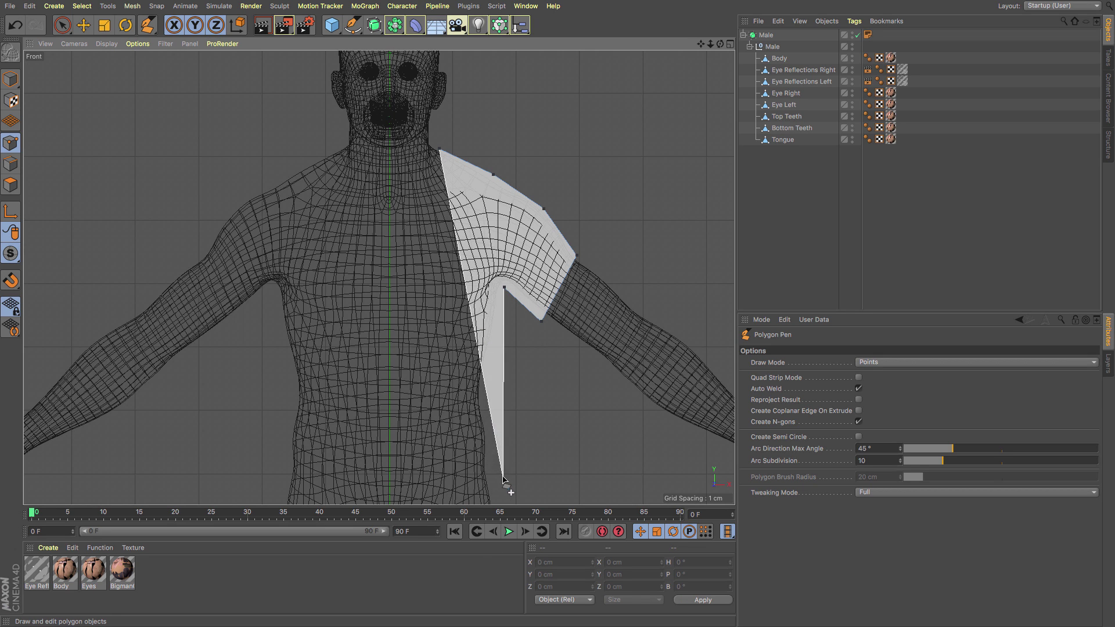
left_click(504, 473)
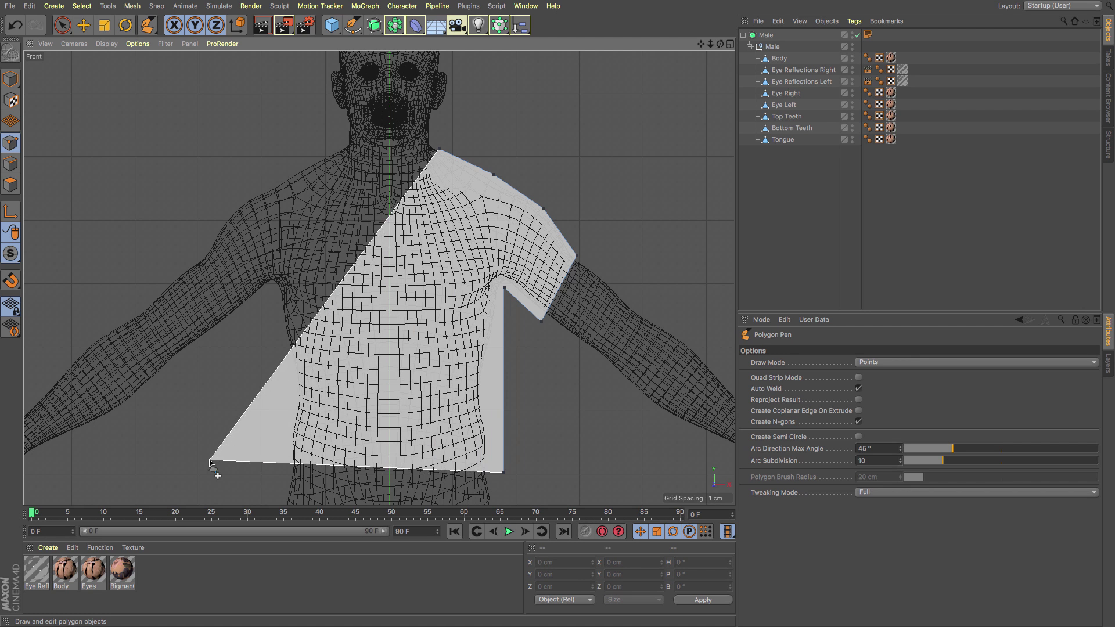
Continue the outline across the waist, up the left side, left sleeve and shoulder to the neck
left_click(281, 473)
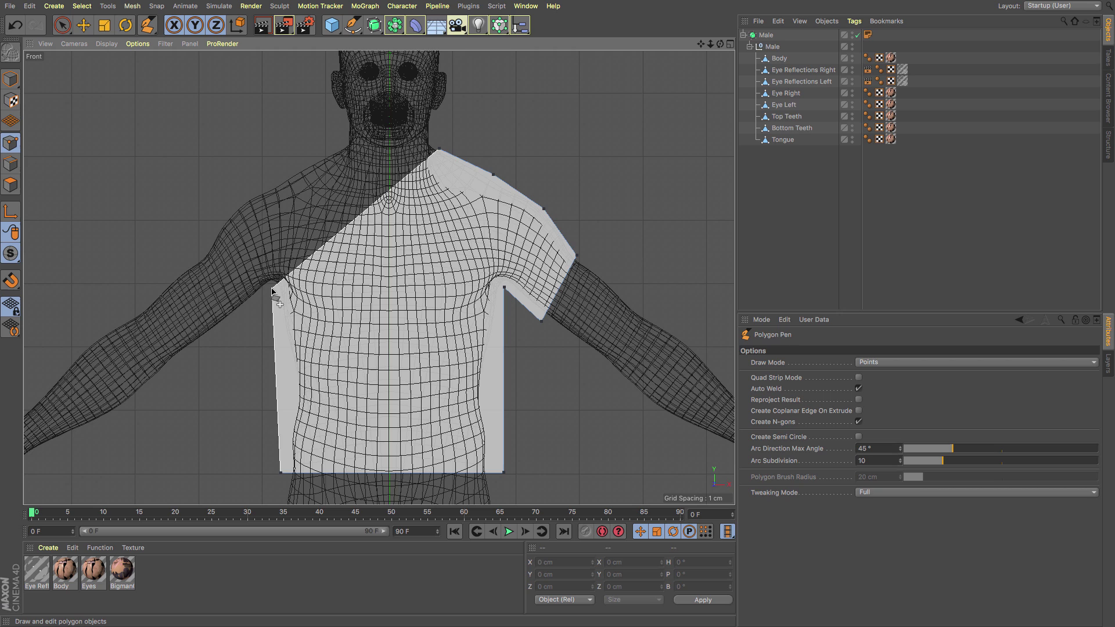
left_click(272, 289)
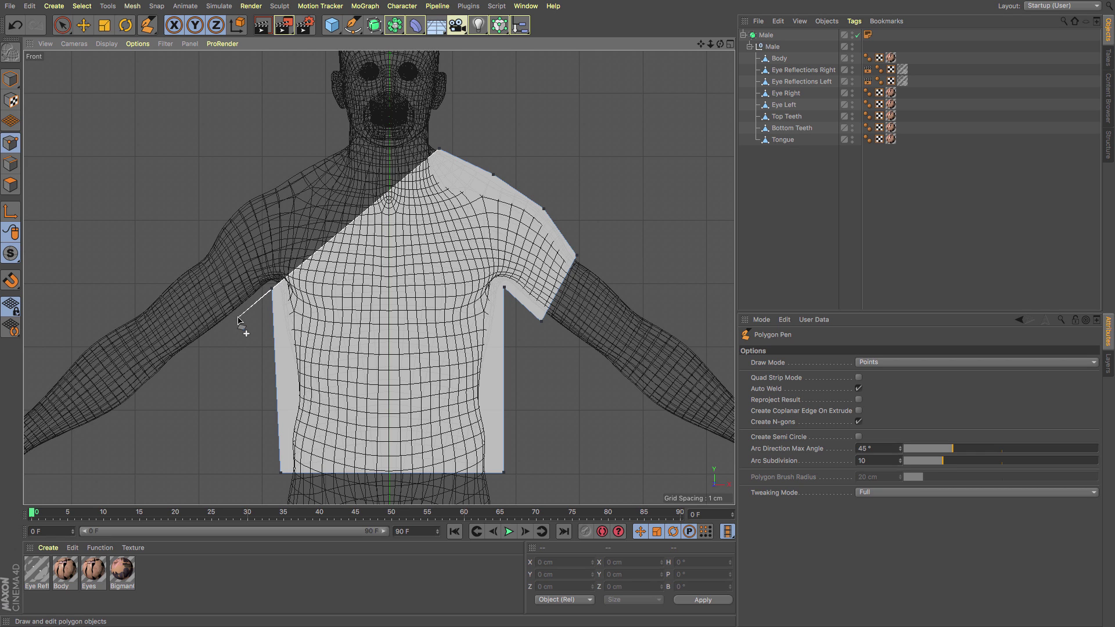
left_click(238, 317)
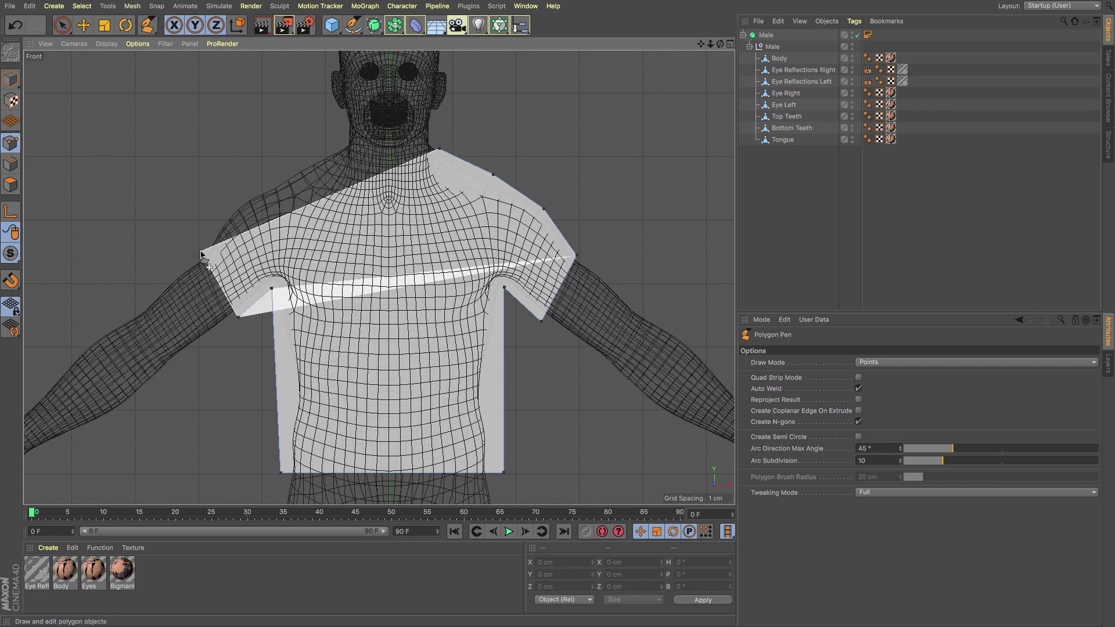
left_click(201, 253)
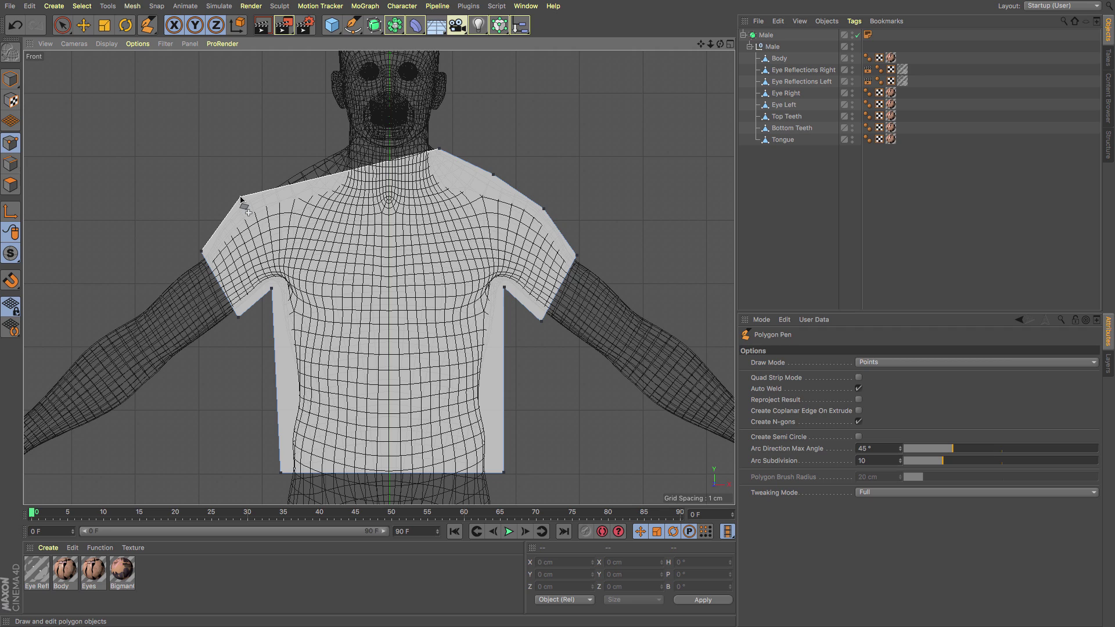
left_click(240, 198)
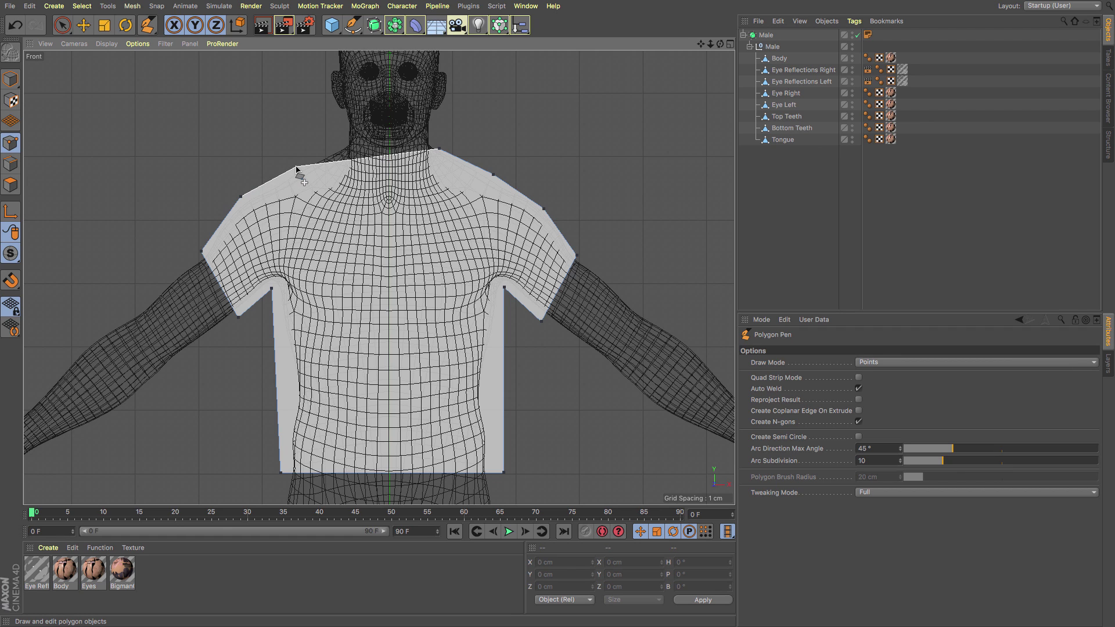
left_click(296, 167)
left_click(339, 148)
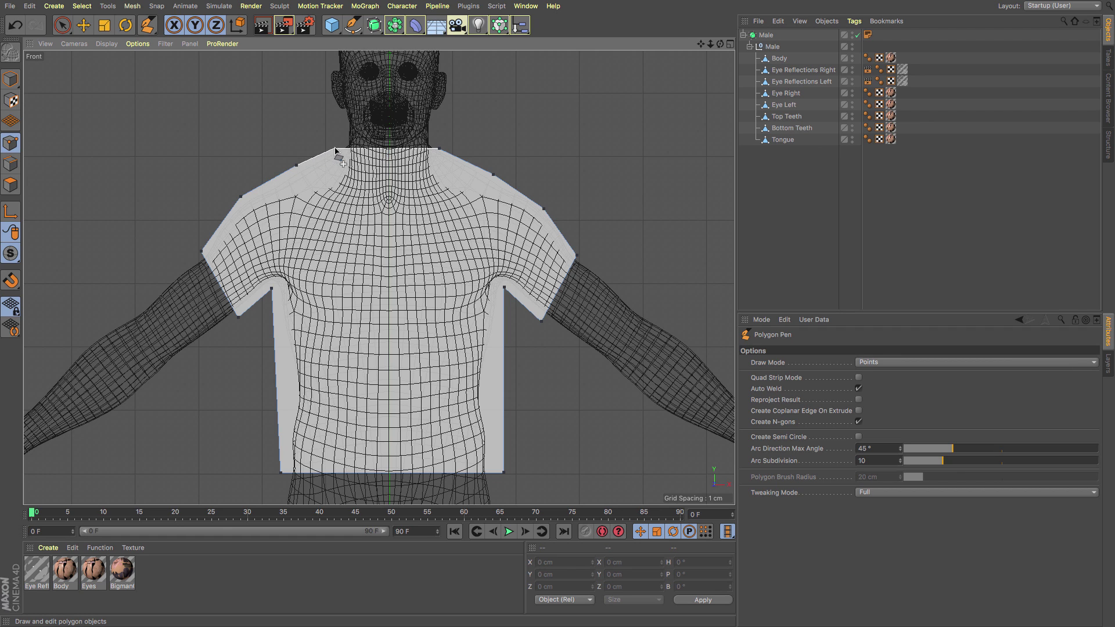
Close the outline with a V-neck point, then try a sideways move in Model mode and undo it
double_click(390, 208)
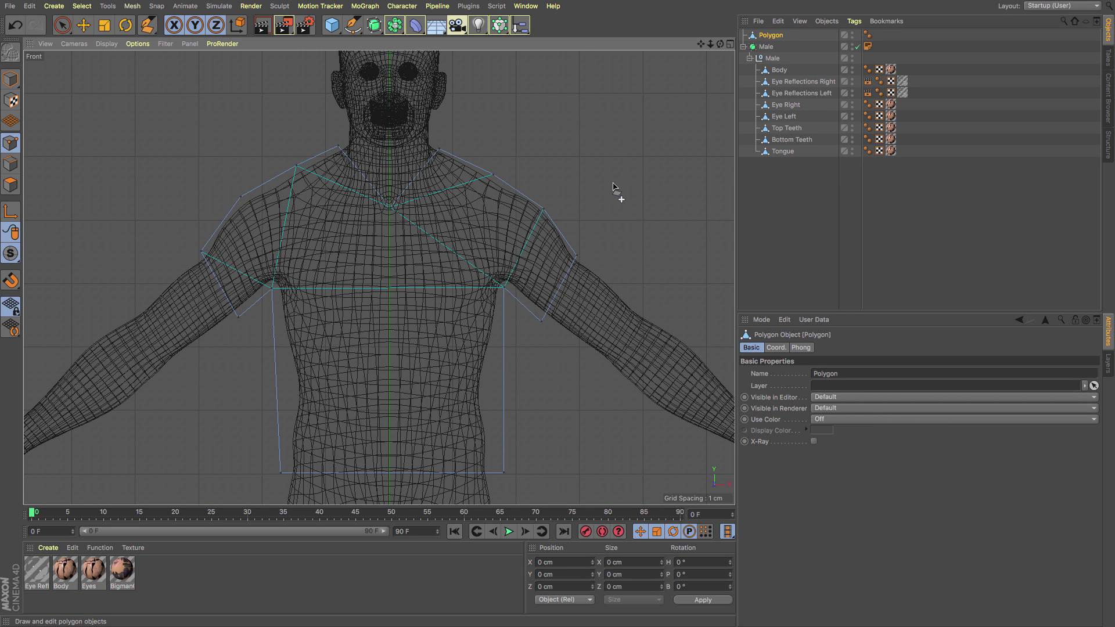
left_click(83, 28)
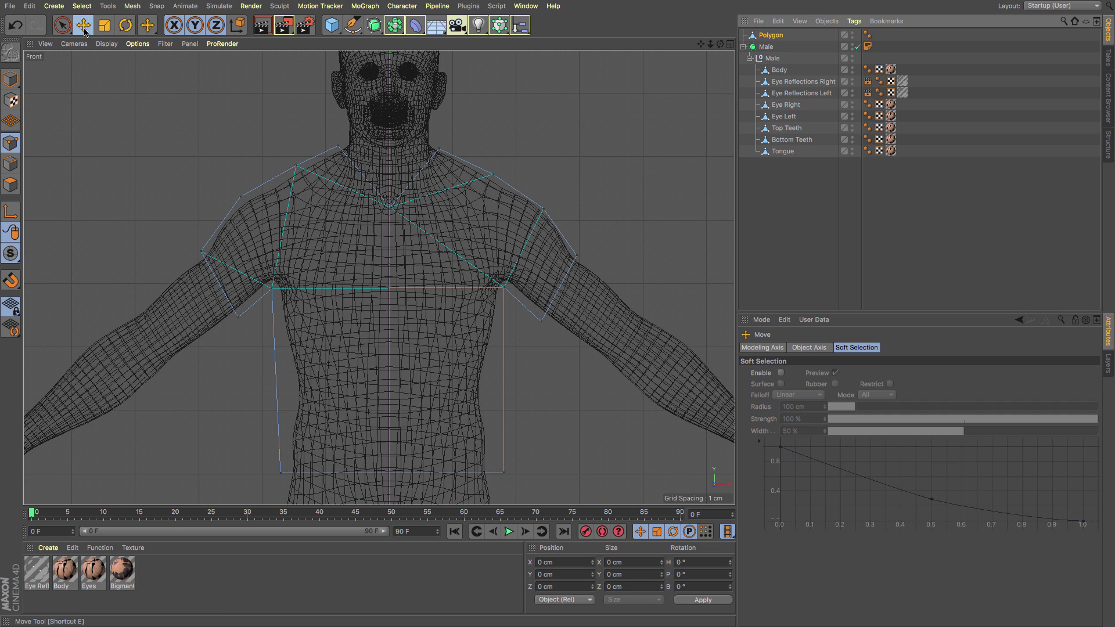
key("F1")
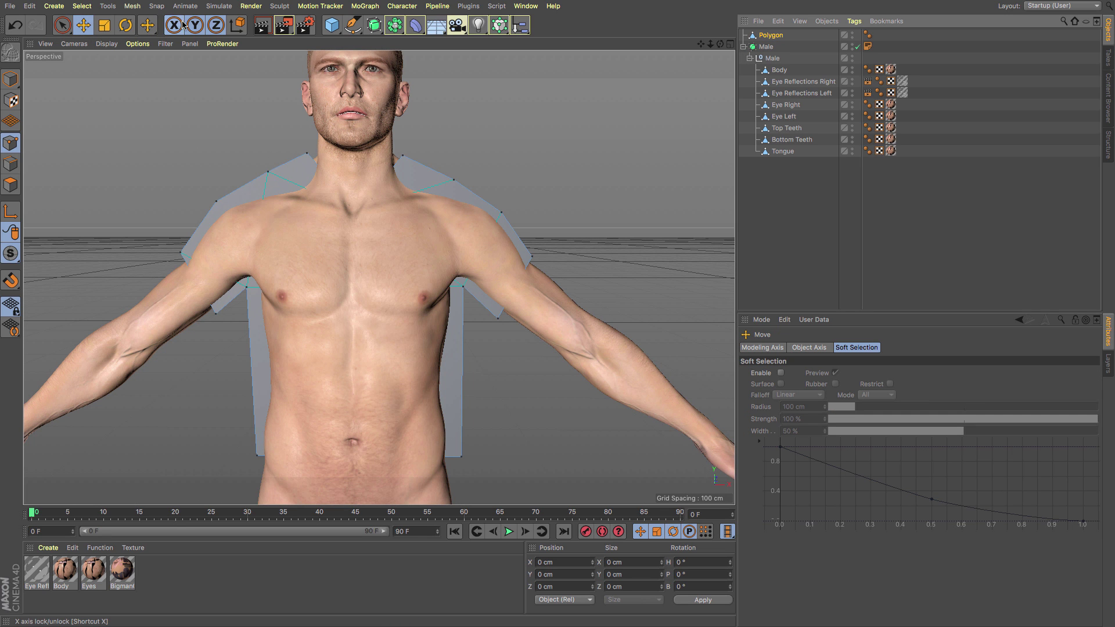
left_click(195, 25)
left_click(216, 26)
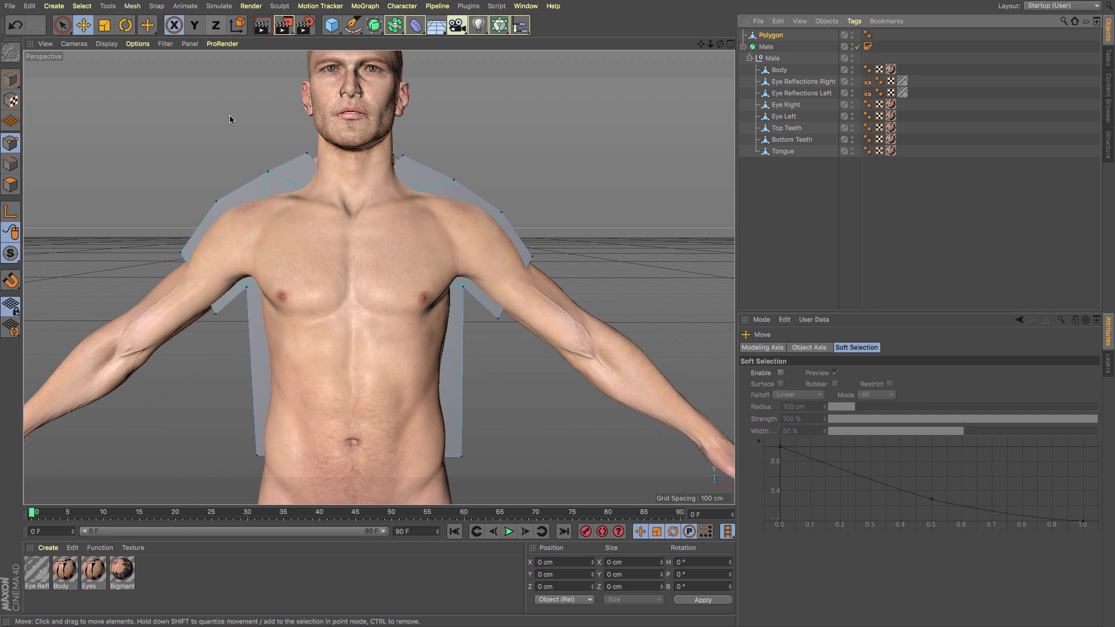
left_click(6, 79)
left_click_drag(173, 113, 162, 121)
key("ctrl+z")
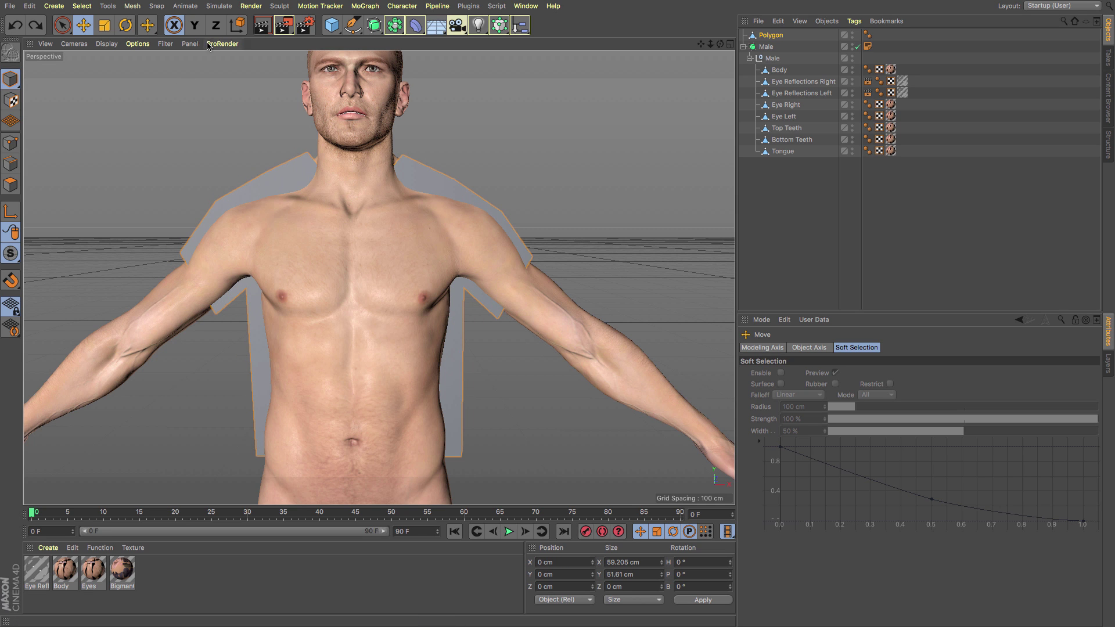
Lock movement to Z and push the shirt polygon forward to -96.992 cm in front of the body
left_click(215, 25)
left_click(173, 25)
left_click_drag(196, 82, 201, 143)
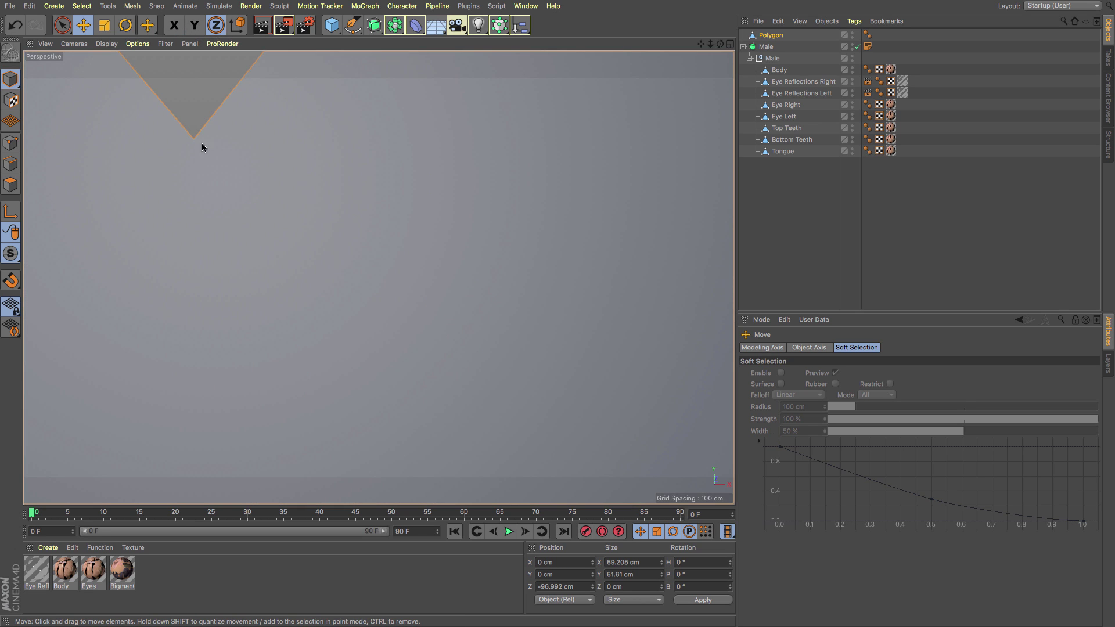
scroll(218, 151, "down", 5)
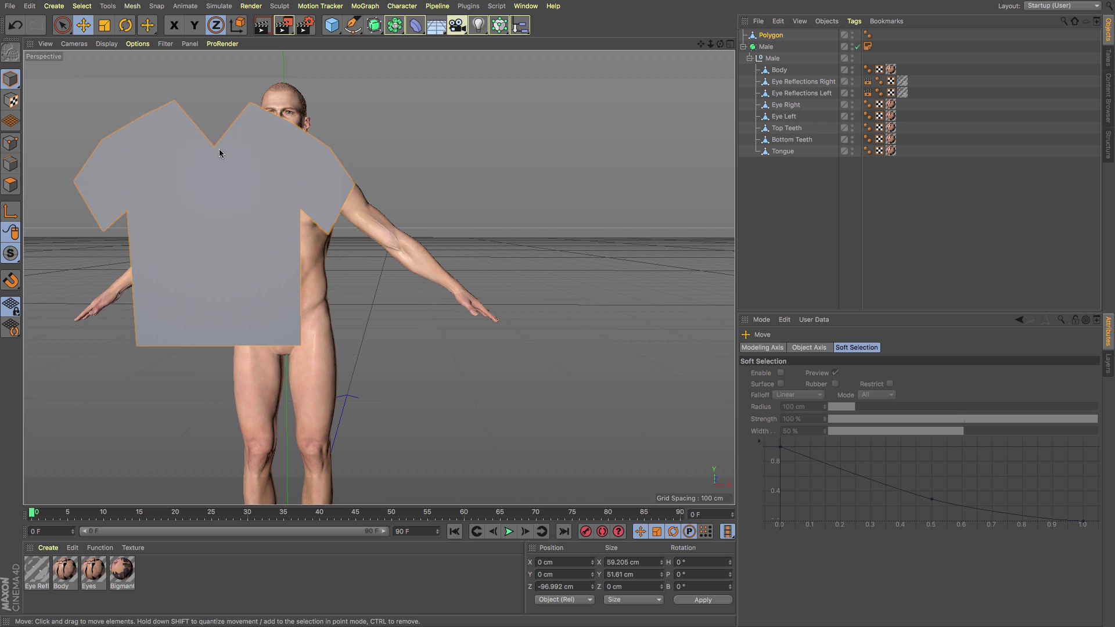
scroll(219, 149, "up", 3)
scroll(407, 122, "up", 3)
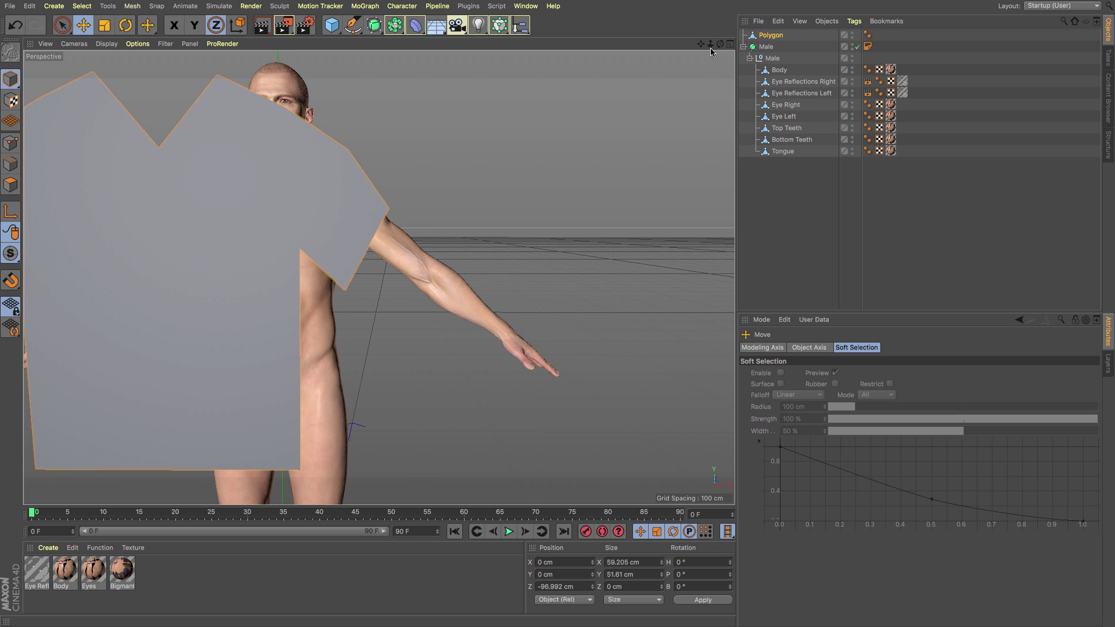
Frame the shirt and check its placement in the Front, Perspective and Right views
key("h")
key("F4")
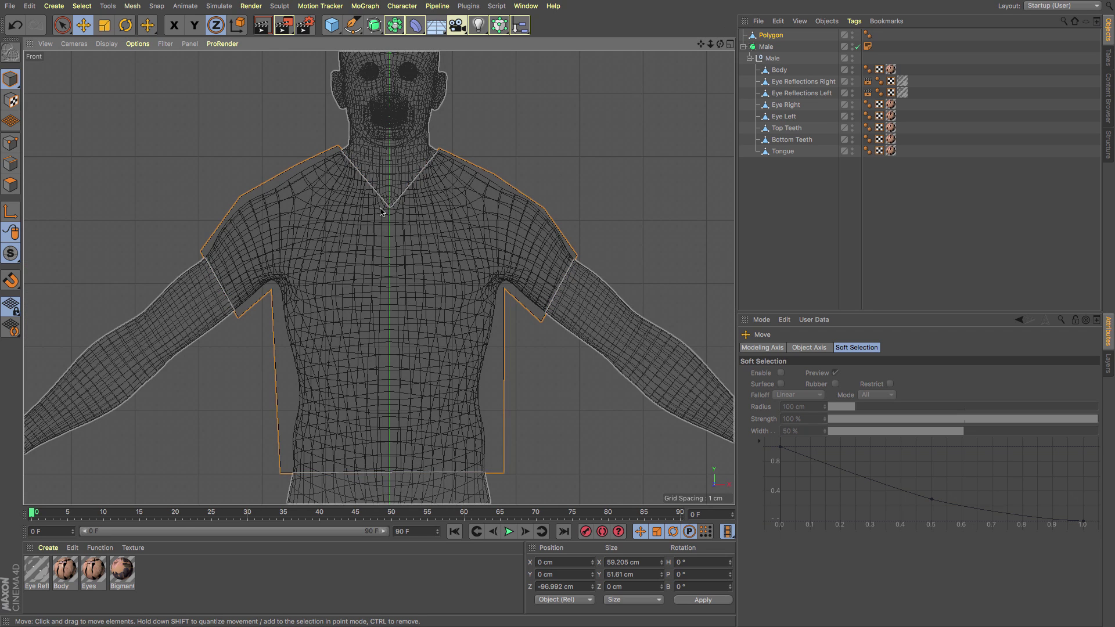
key("F1")
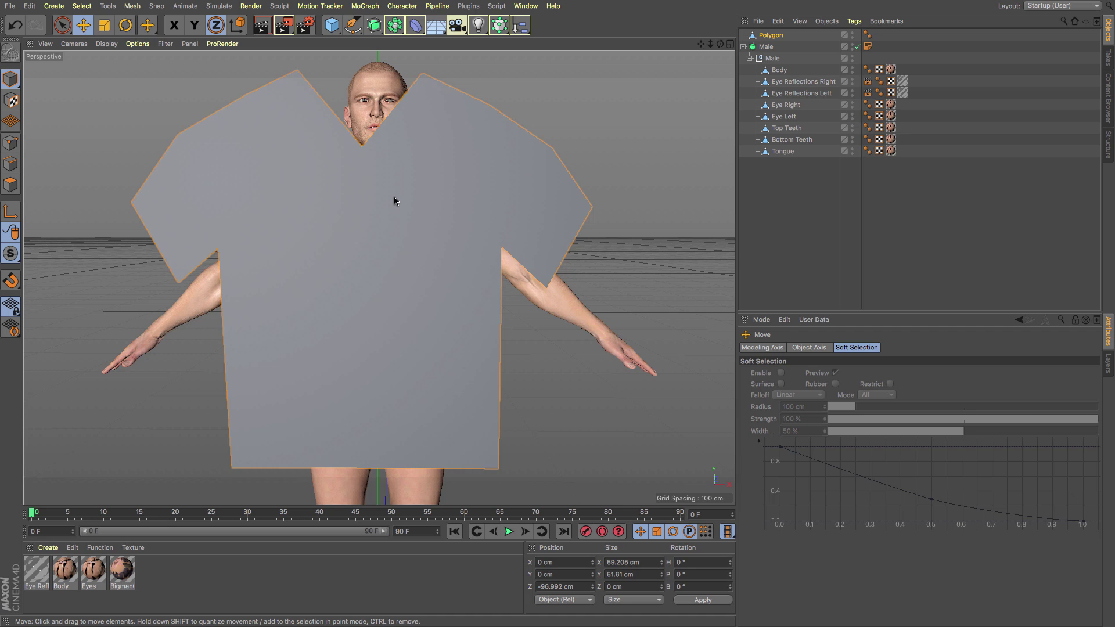
scroll(394, 196, "down", 2)
left_click_drag(720, 43, 720, 62)
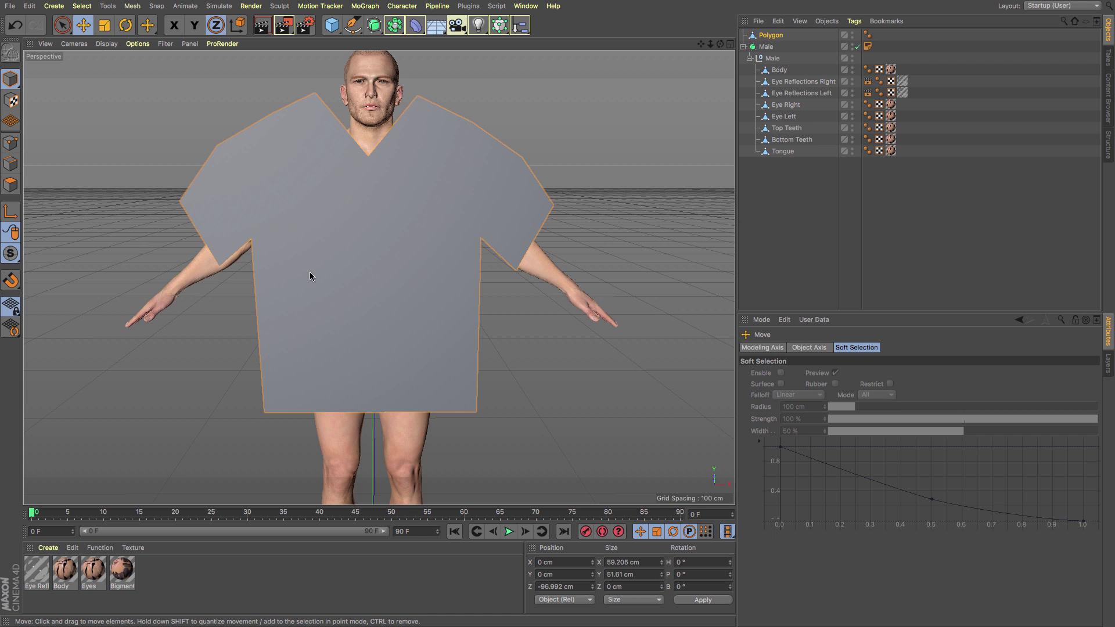
key("F3")
key("F4")
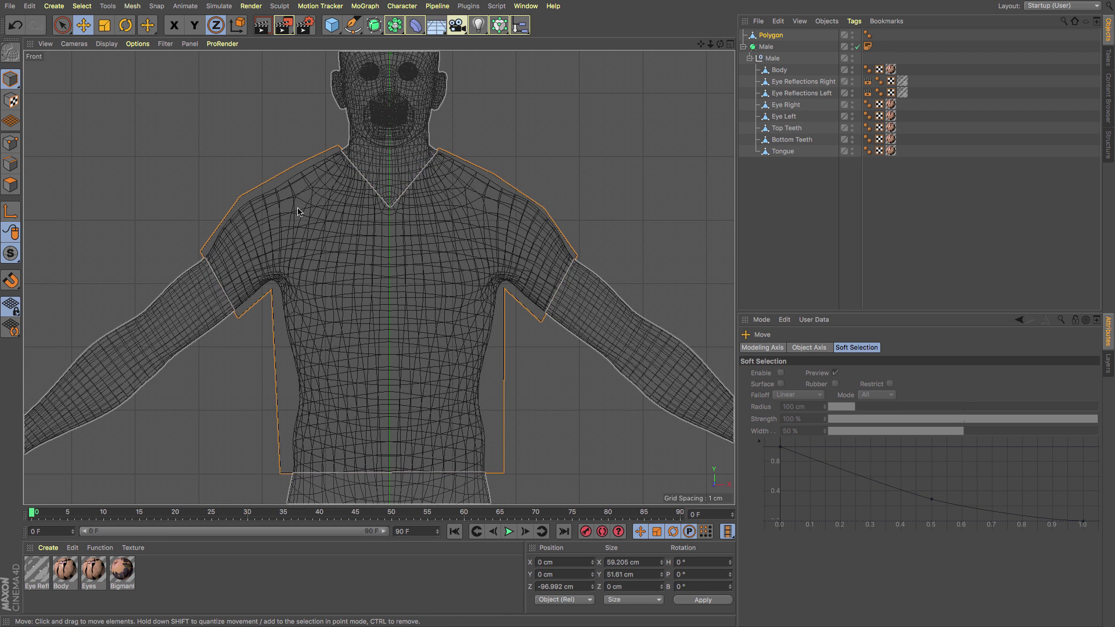
Select the shirt's front polygons in Polygon mode and Melt them into one n-gon
right_click(443, 353)
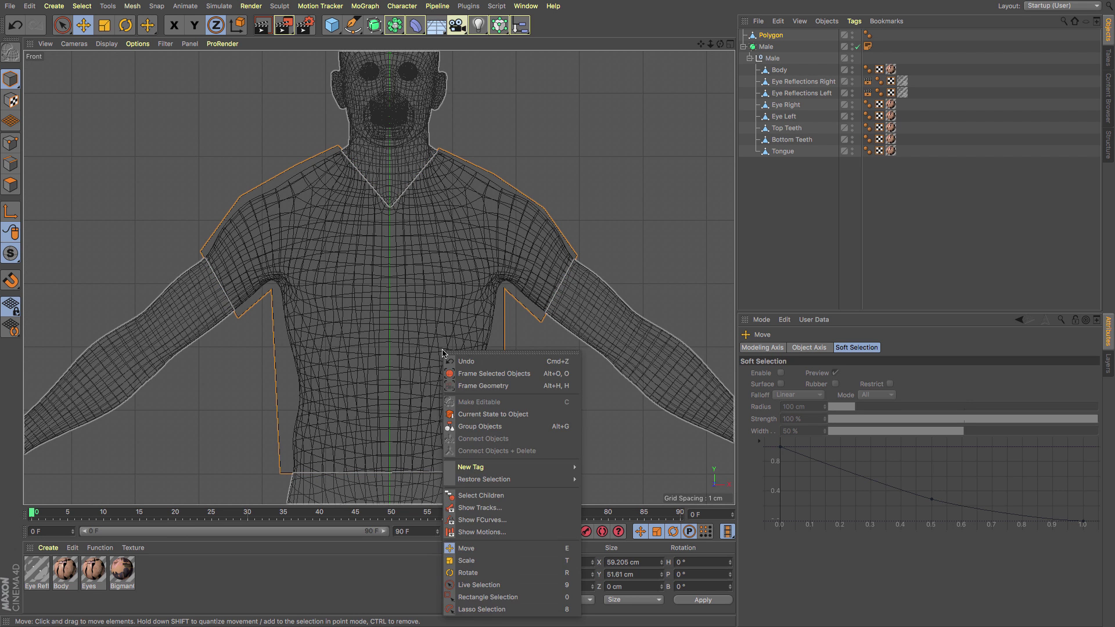
left_click(32, 187)
right_click(482, 308)
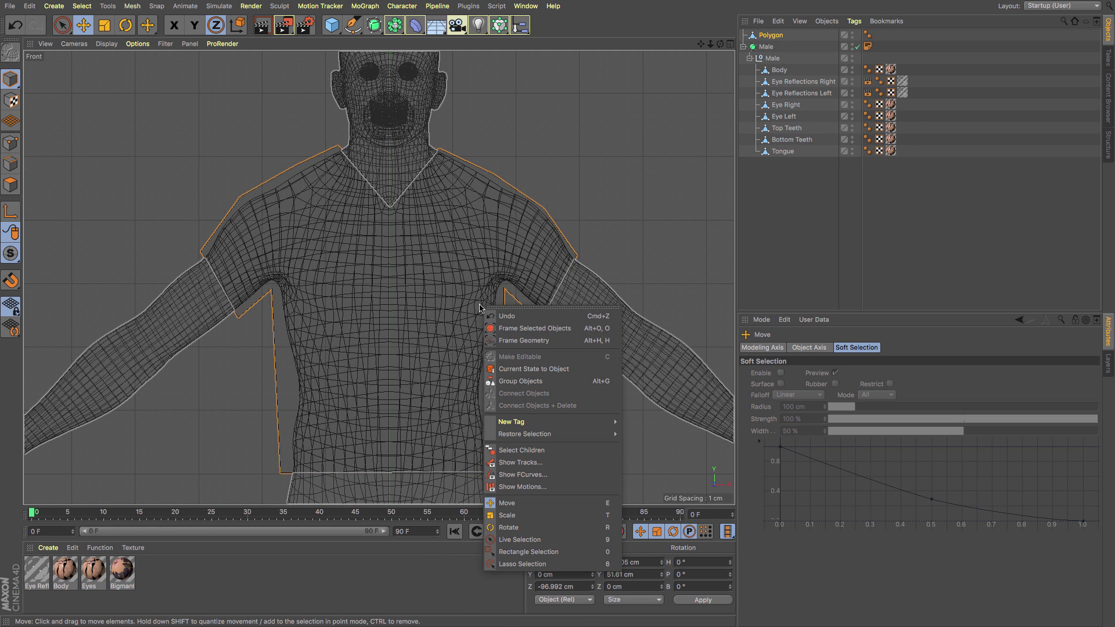
left_click(16, 181)
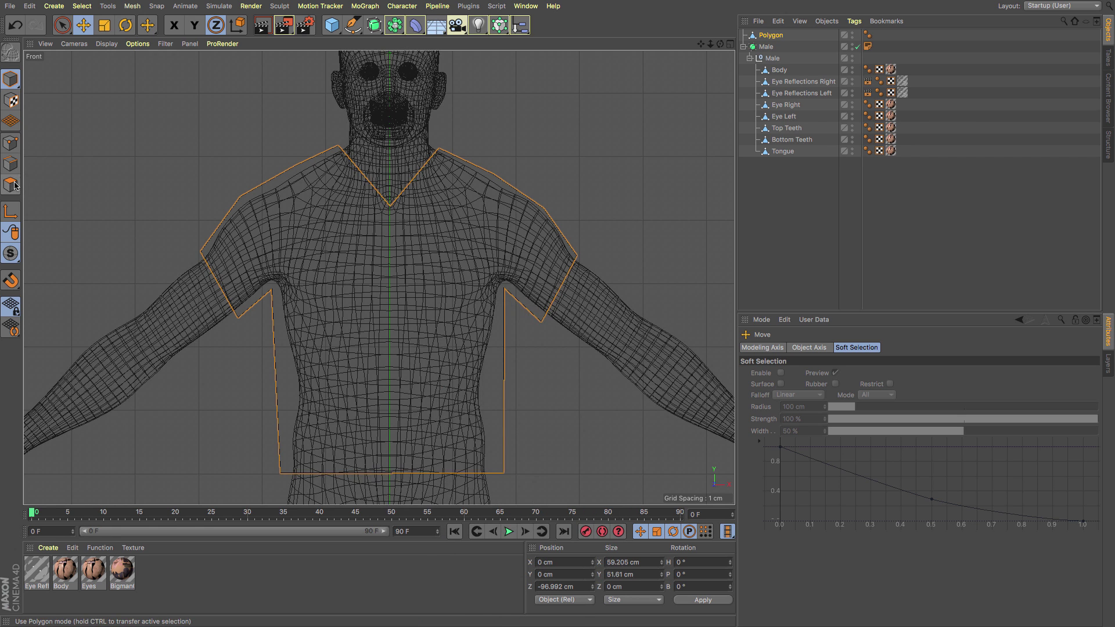
left_click(10, 184)
right_click(514, 238)
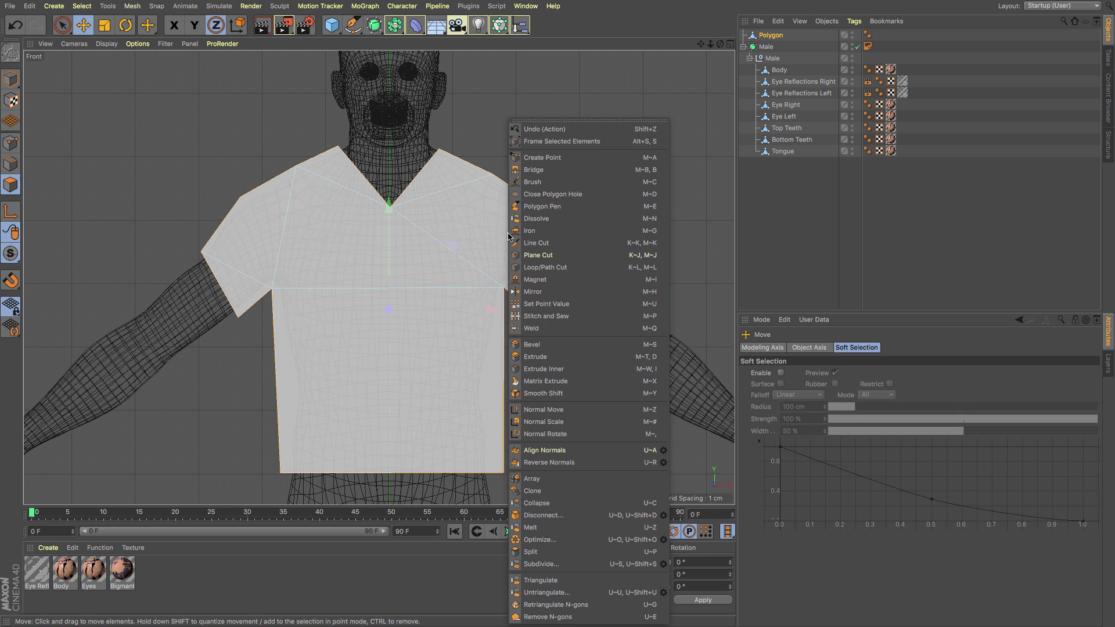
left_click(566, 559)
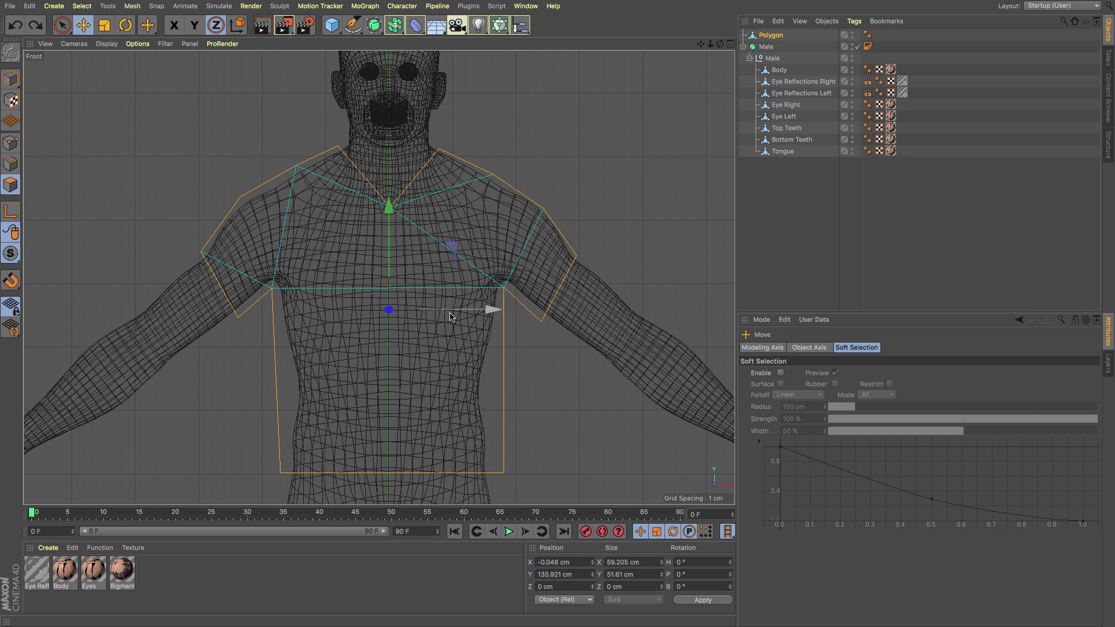
With Line Cut (K, K), cut across the underarms and up to both shoulders
key("k")
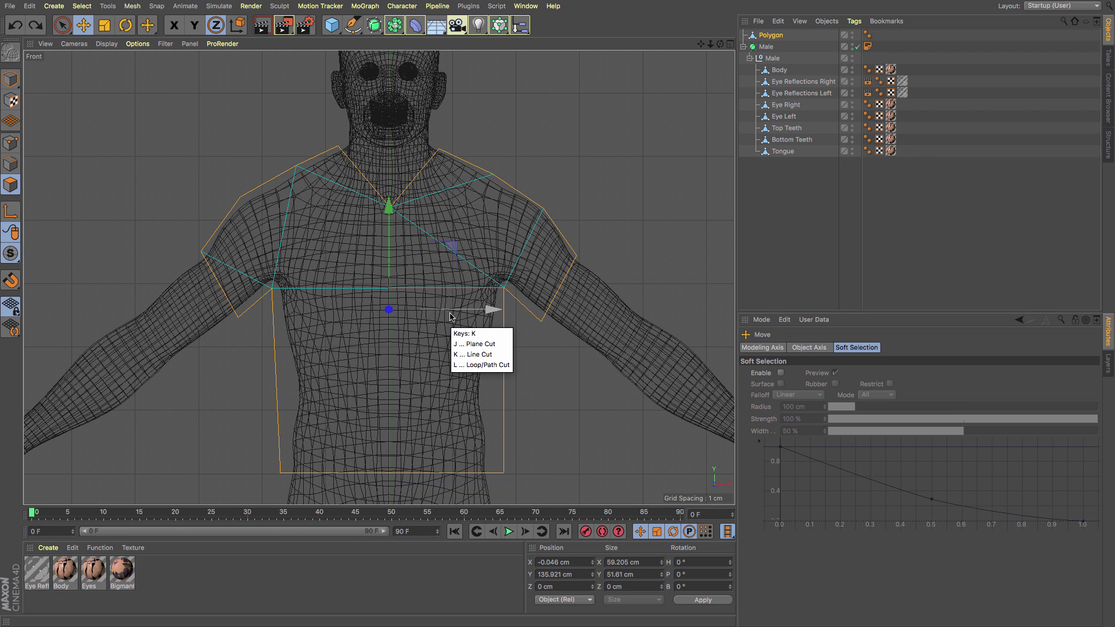
key("k")
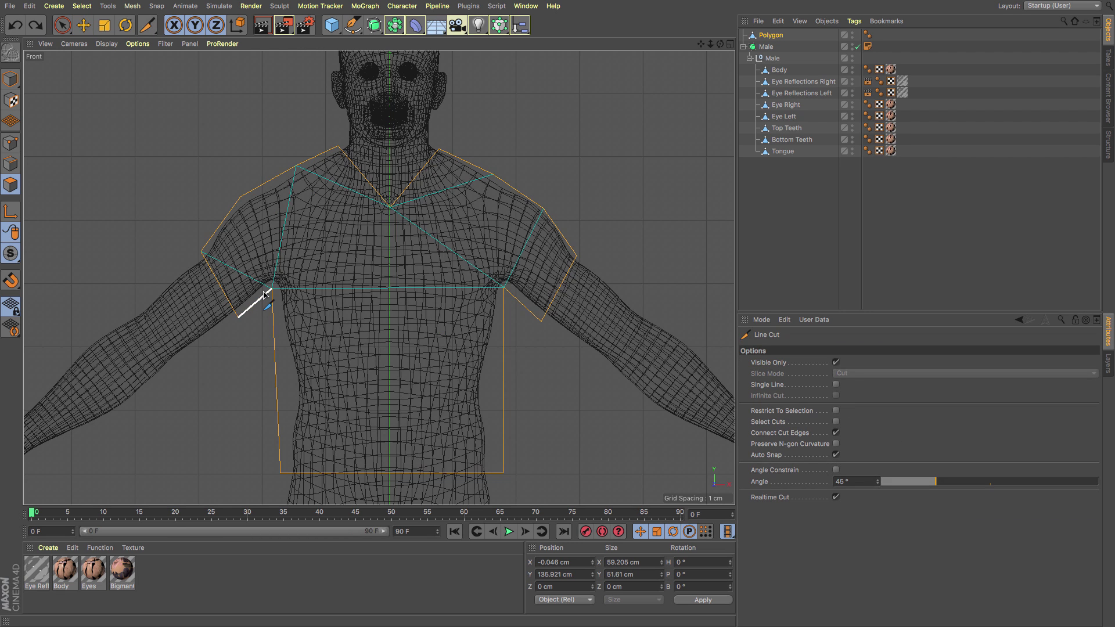
left_click(272, 289)
left_click(503, 288)
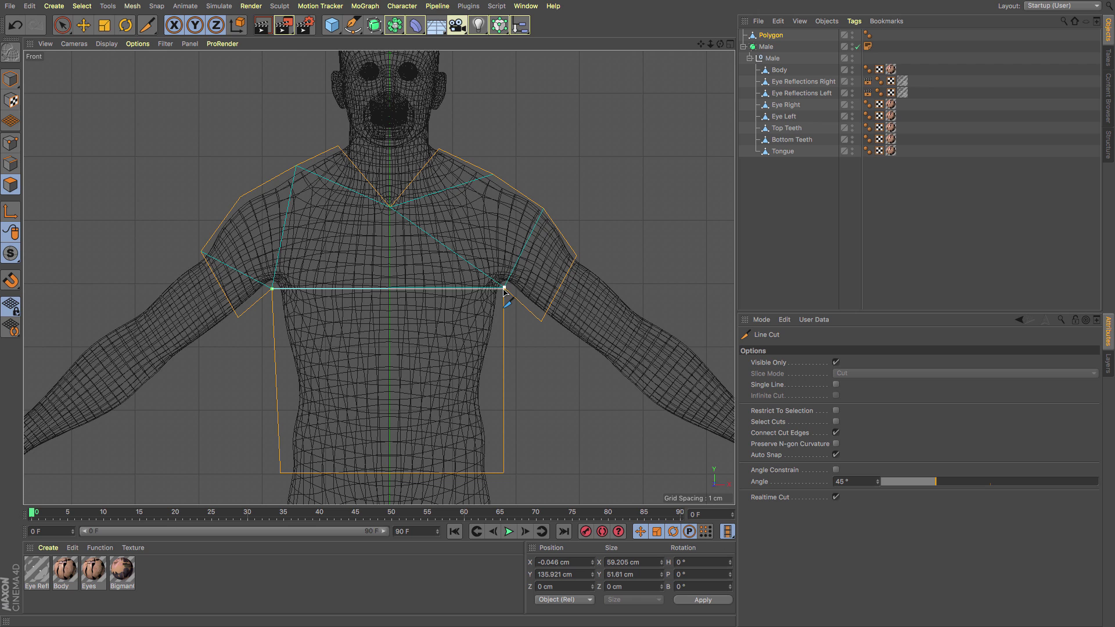
left_click(543, 209)
key("Escape")
left_click(271, 288)
left_click(241, 197)
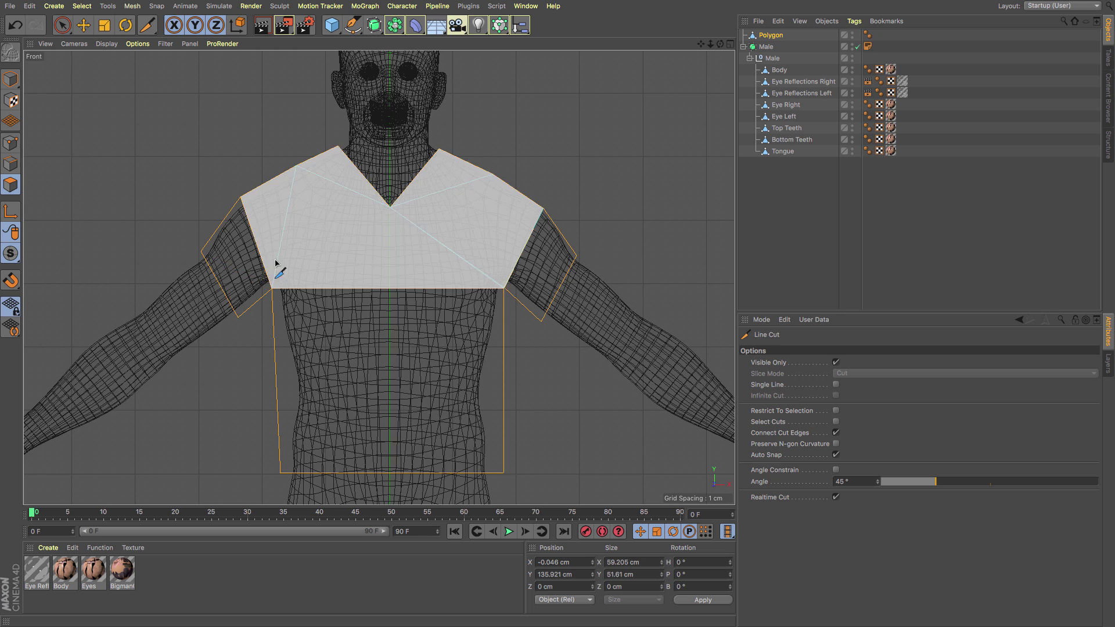
key("Escape")
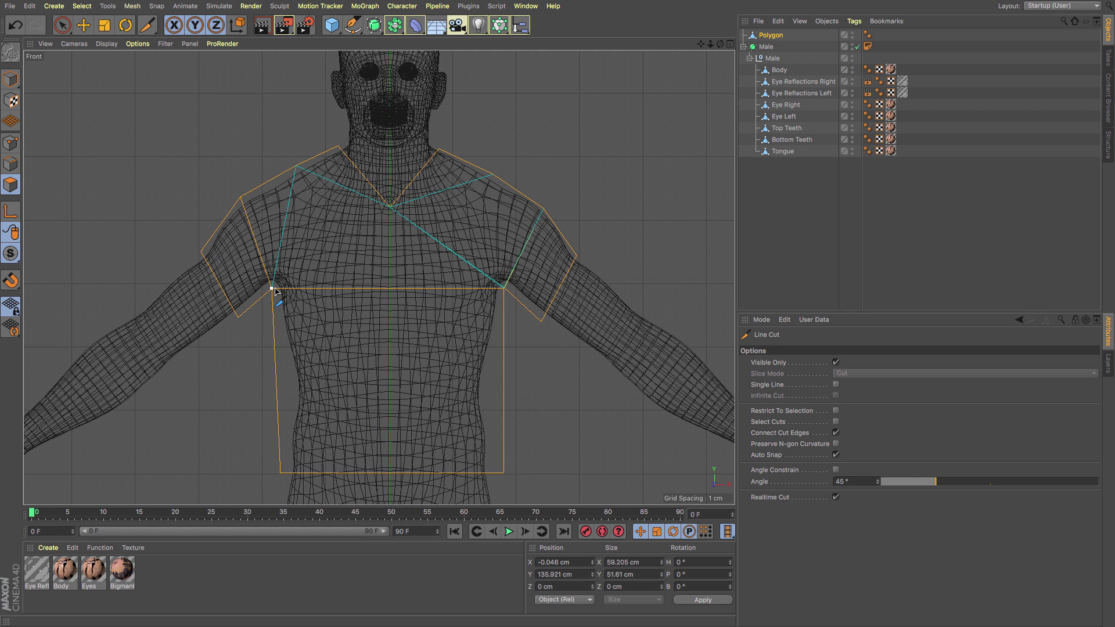
Cut from each shoulder down through the lower chest to the bottom hem
left_click(299, 169)
left_click(344, 288)
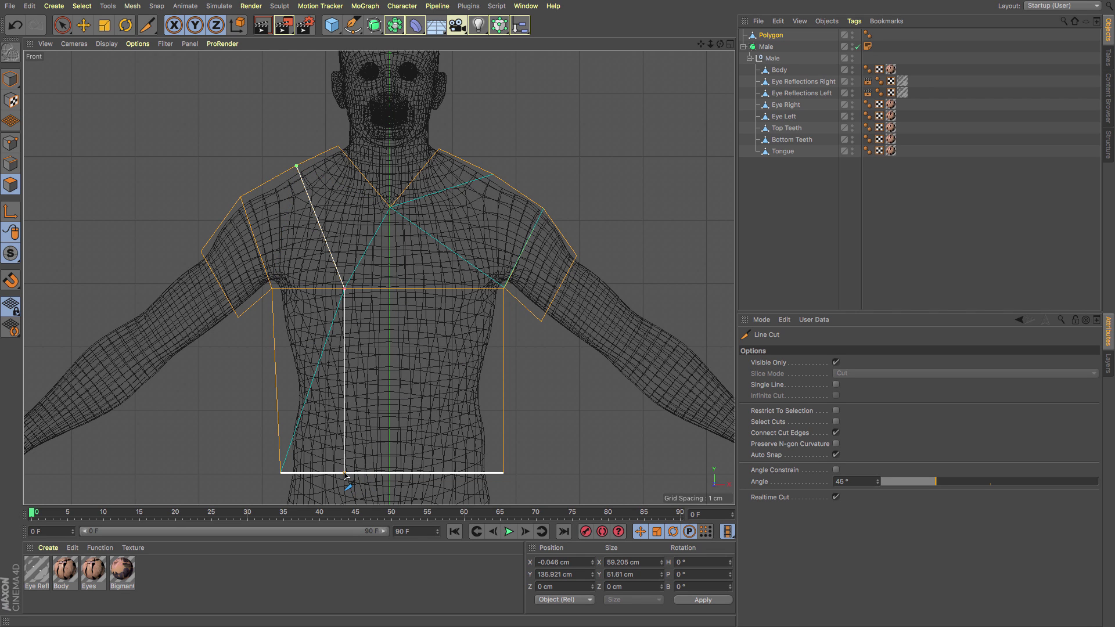
left_click(345, 473)
key("Escape")
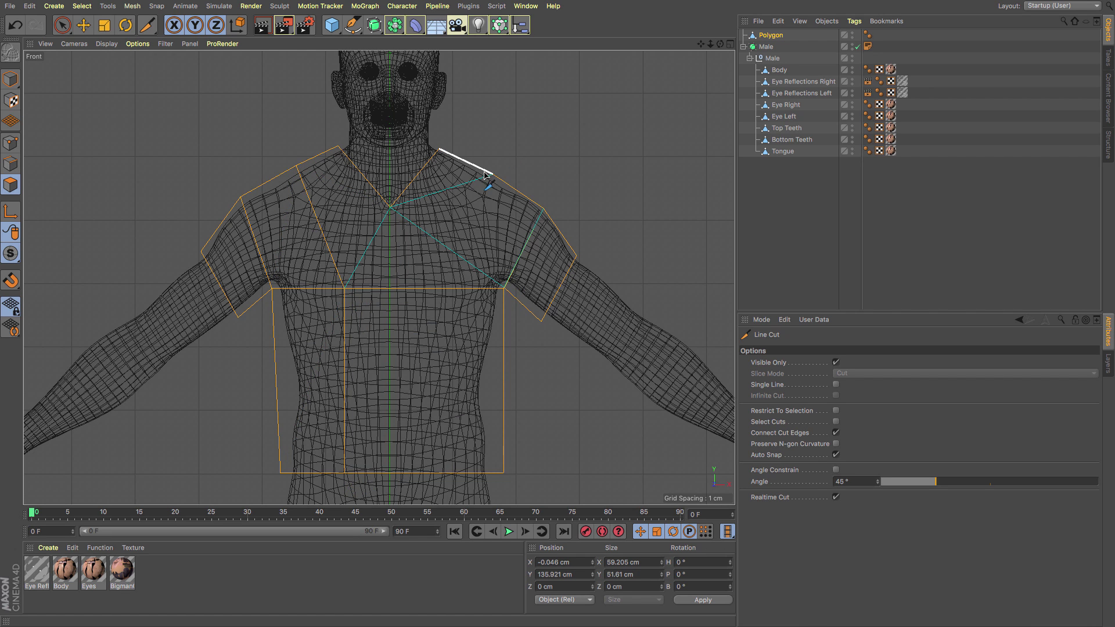
left_click(493, 175)
left_click(440, 288)
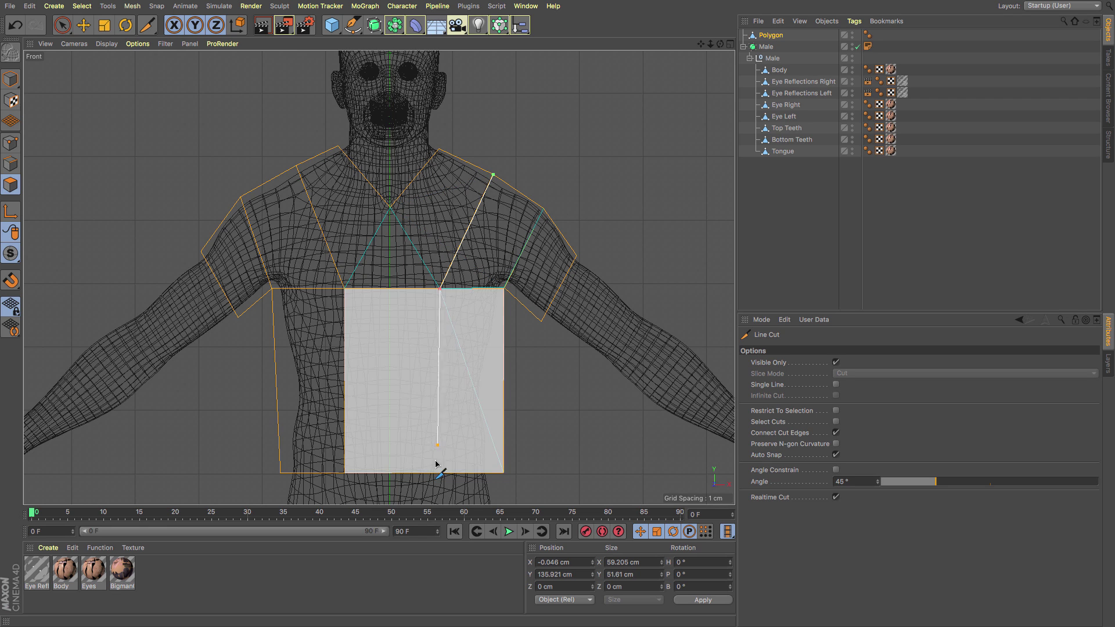
left_click(443, 473)
key("Escape")
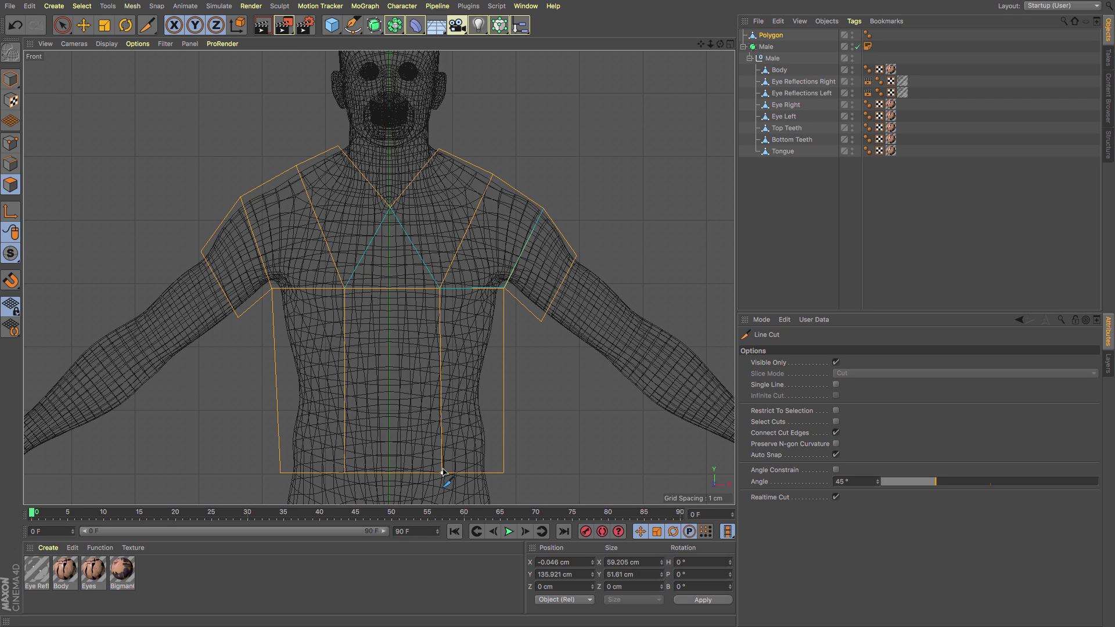
Cut a centre line from the V-neck apex down to the hem
left_click(390, 207)
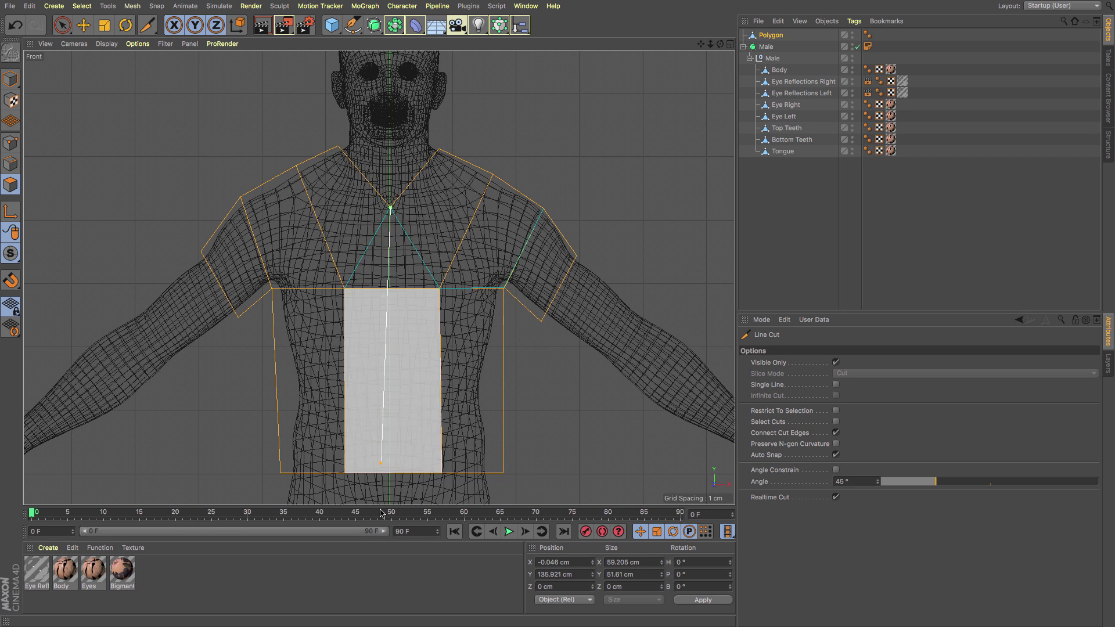
left_click(392, 473)
key("Escape")
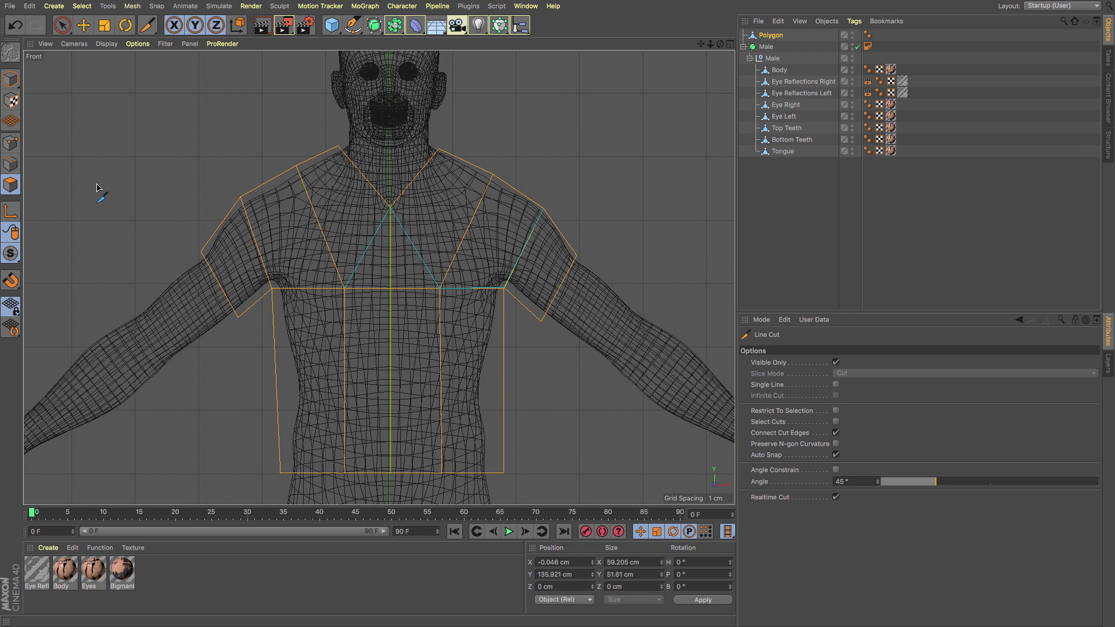
Apply Subdivide to the shirt polygon from the viewport's mesh context menu
right_click(546, 261)
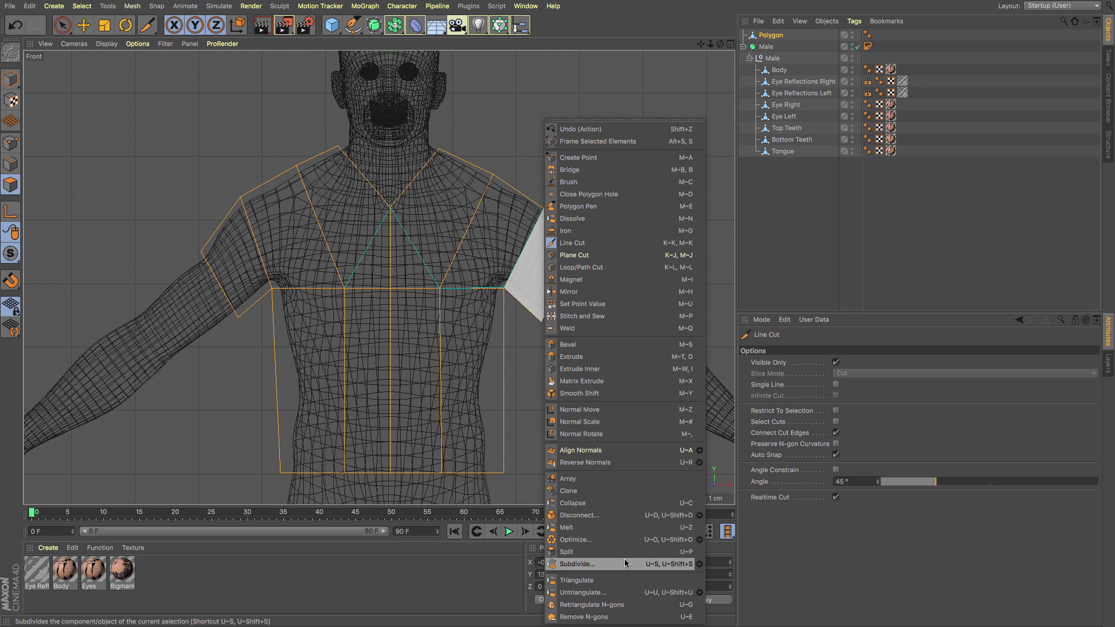
left_click(605, 563)
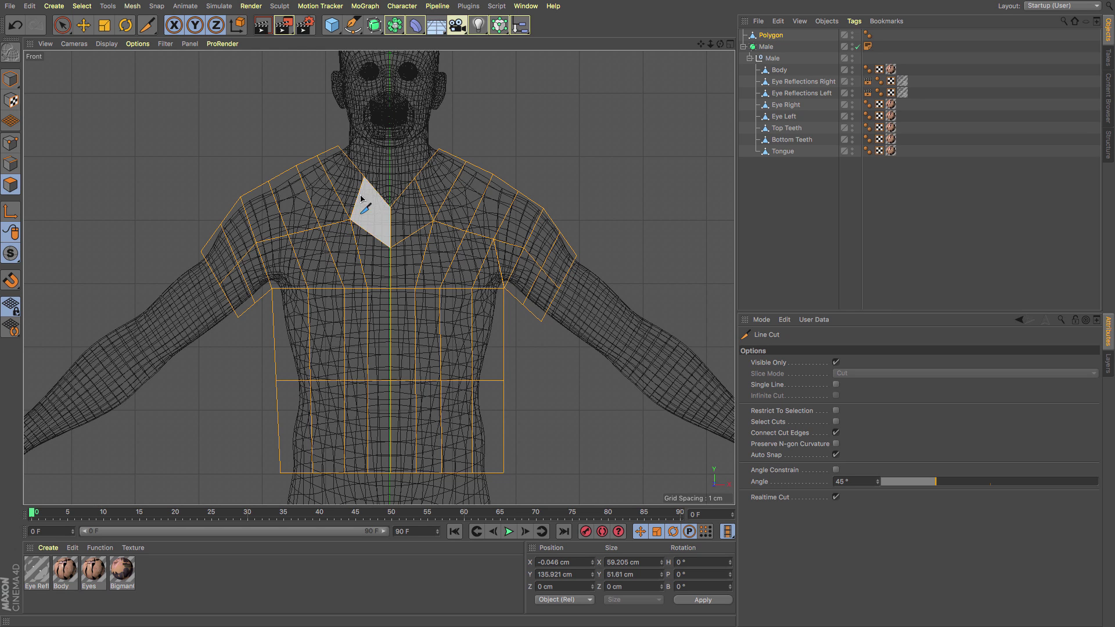
Select the vertical arm-seam edge in Edge mode and remove it
left_click(83, 25)
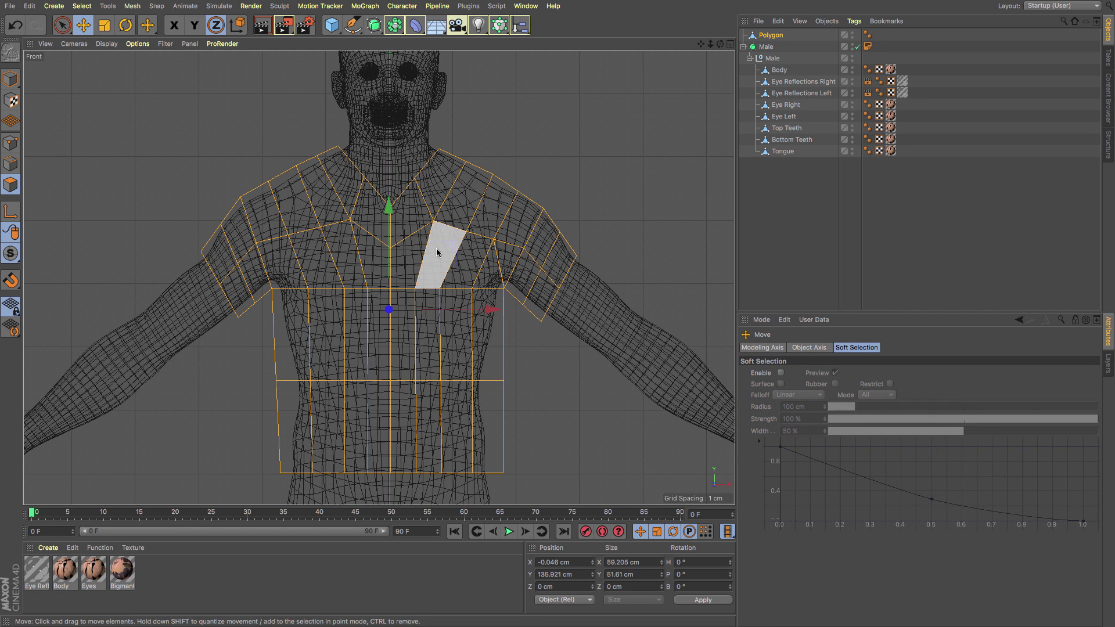
left_click(11, 164)
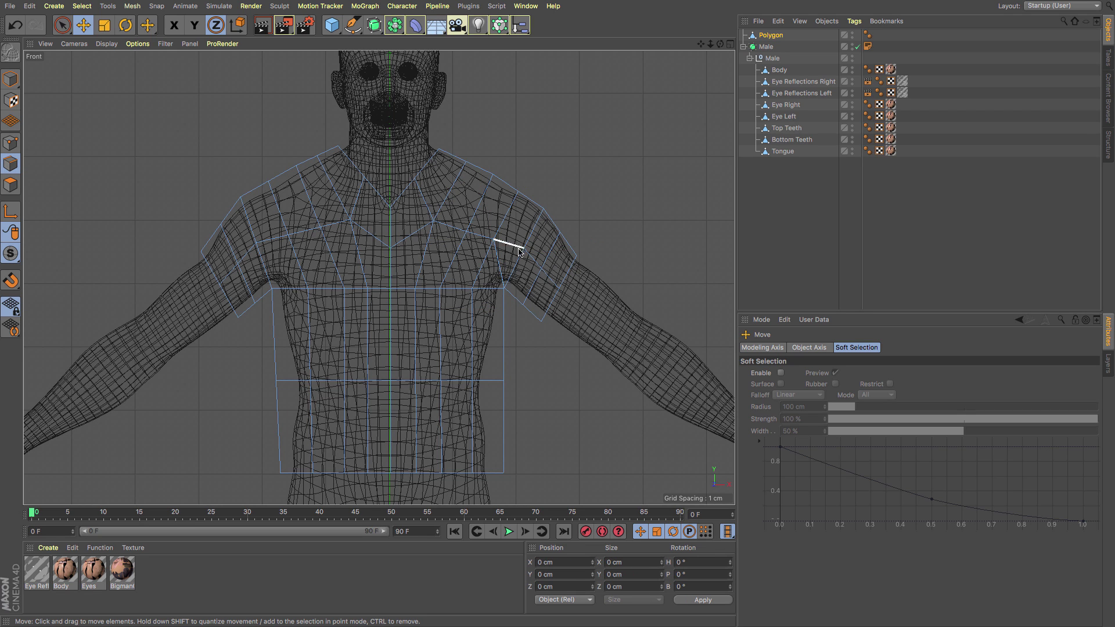
left_click(499, 260)
right_click(567, 187)
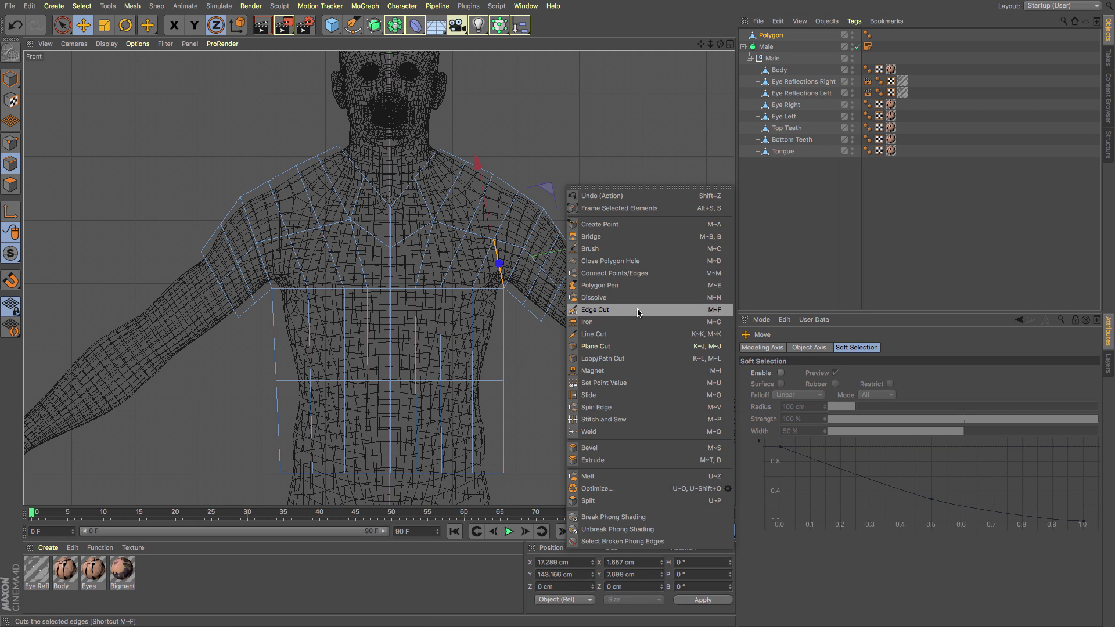
left_click(632, 297)
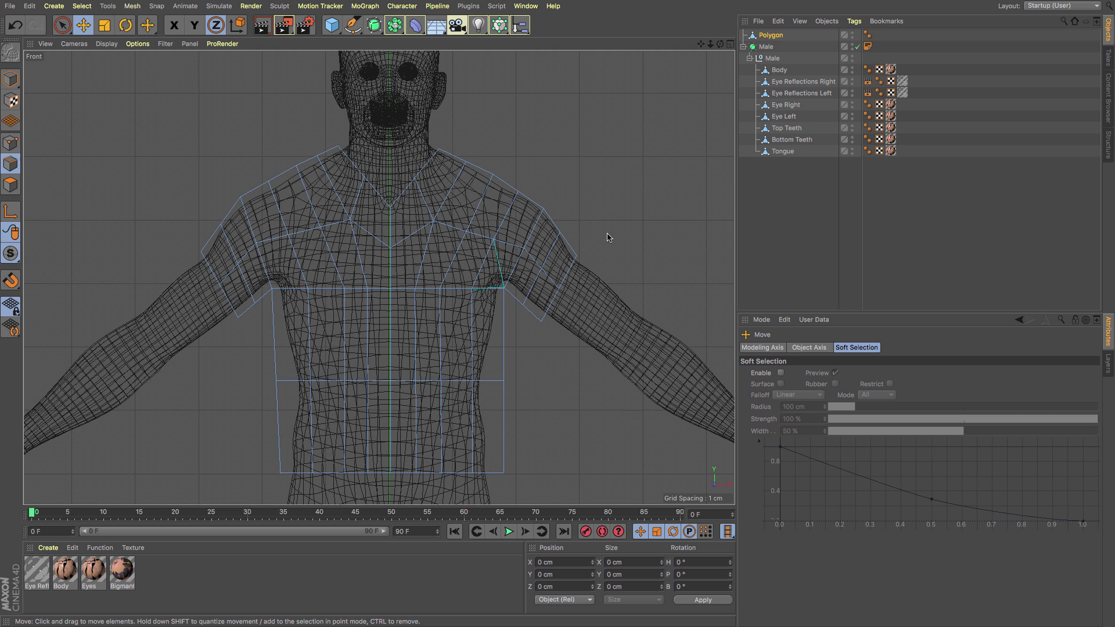
Weld the overlapping points at the right shoulder corner into a single vertex
key("F1")
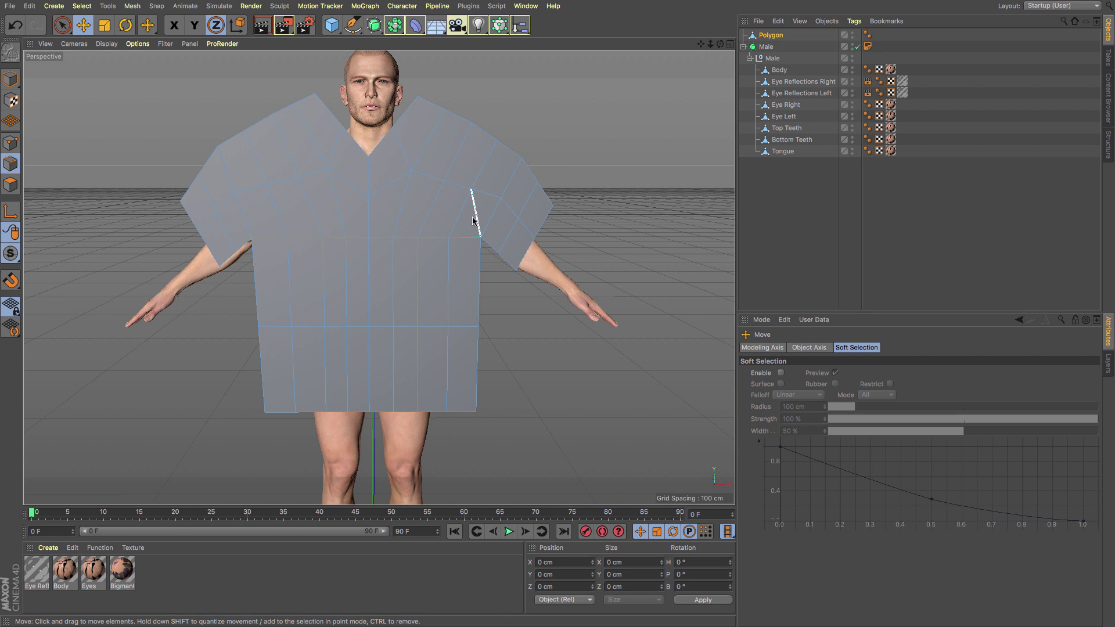
left_click_drag(441, 244, 469, 246, "alt")
scroll(469, 245, "up", 5)
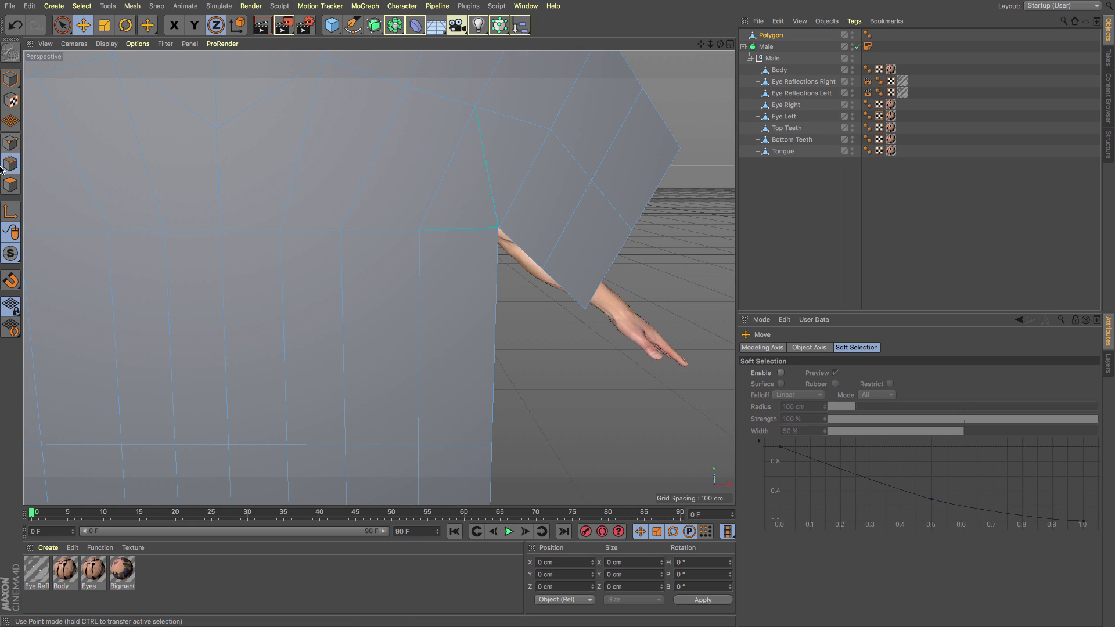
left_click(12, 142)
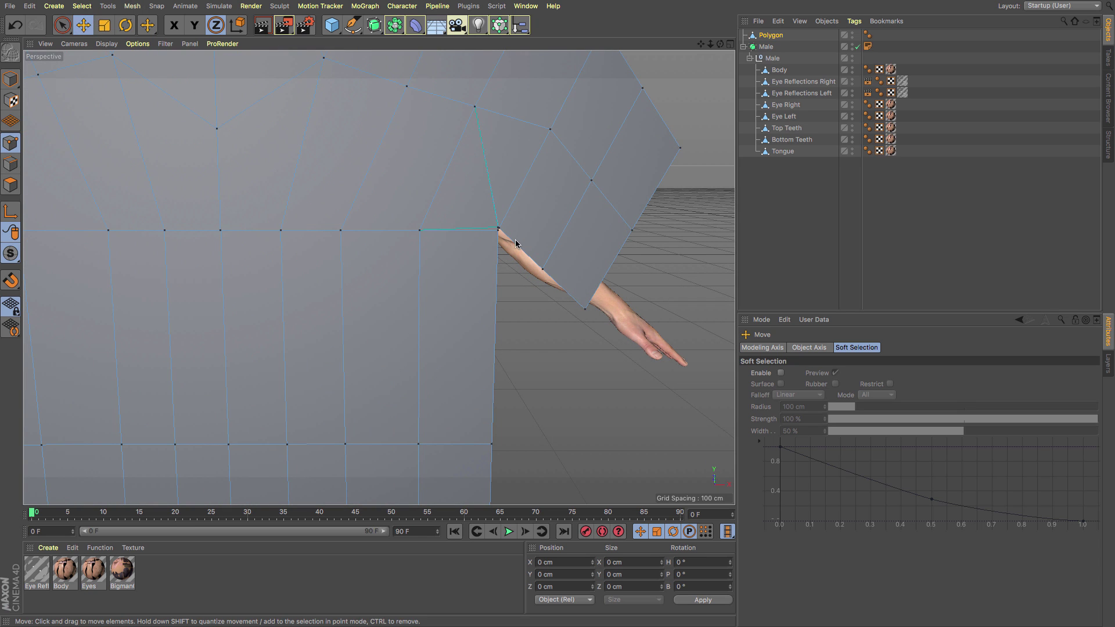
left_click(63, 25)
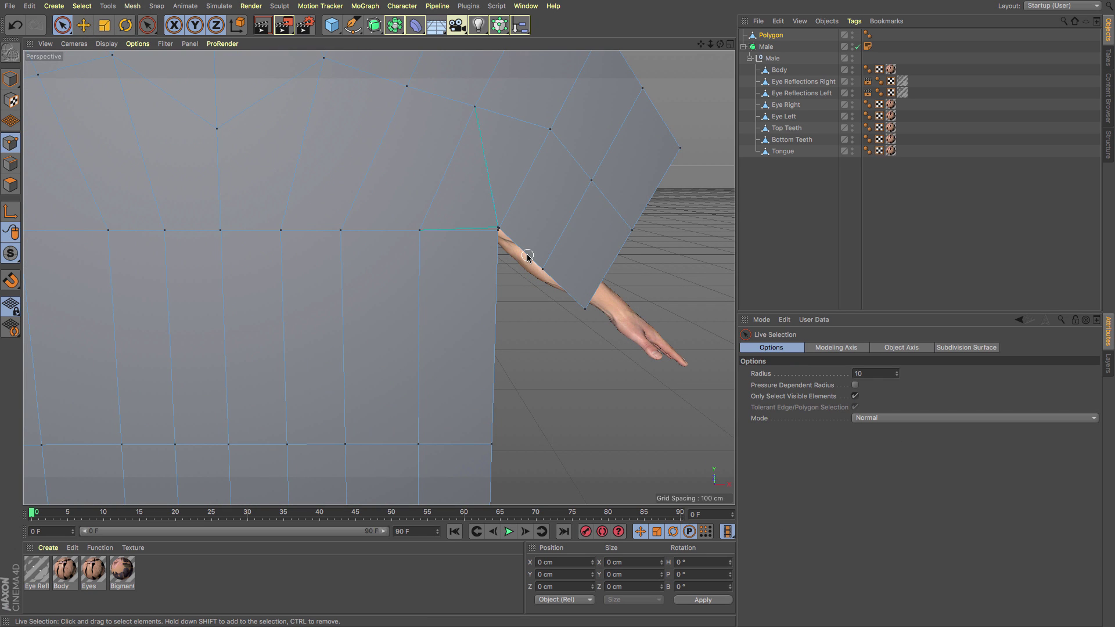
left_click(855, 396)
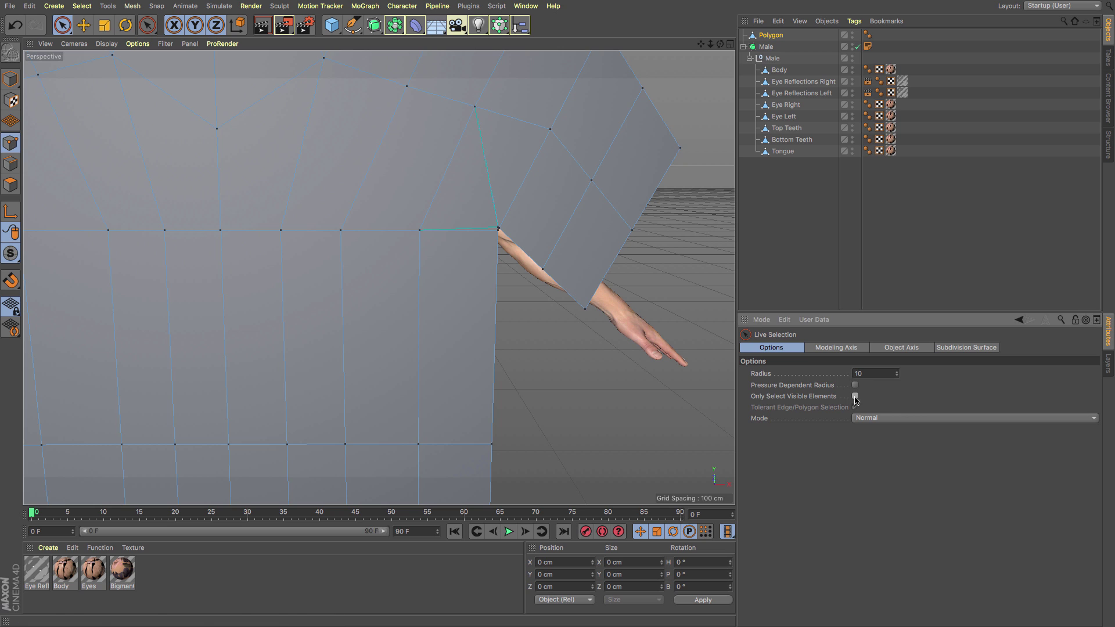
left_click(498, 229)
right_click(548, 209)
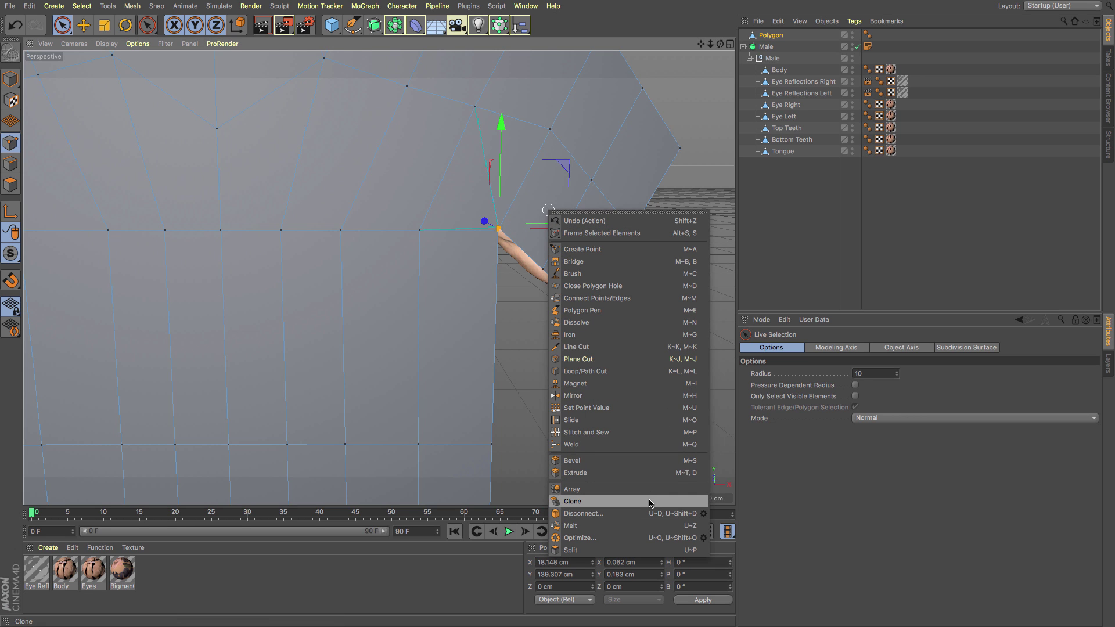
left_click(628, 445)
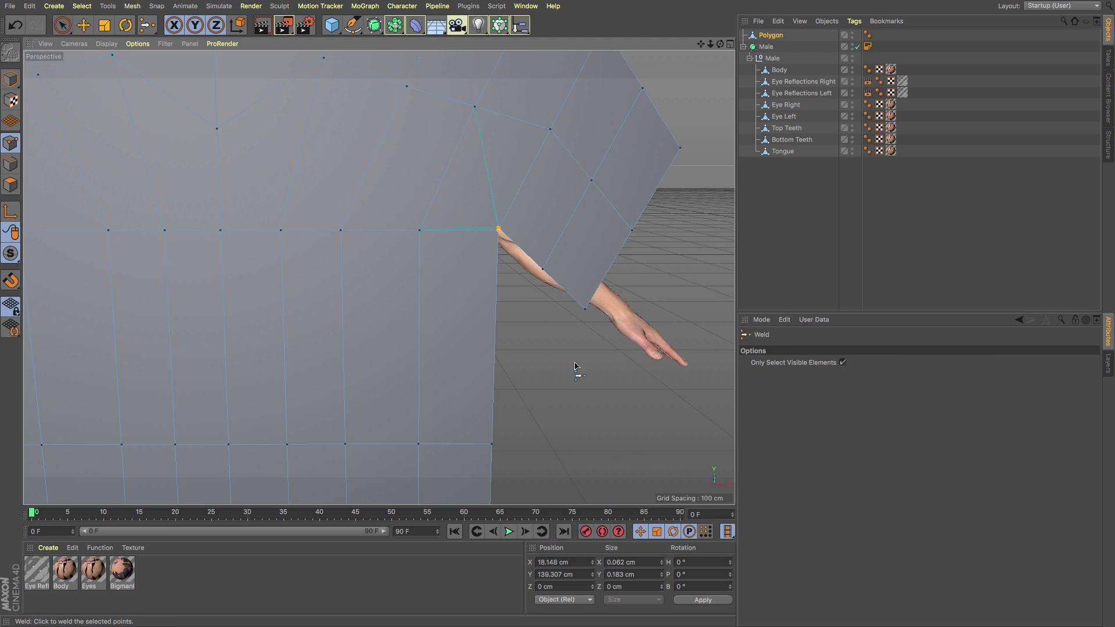
left_click(498, 231)
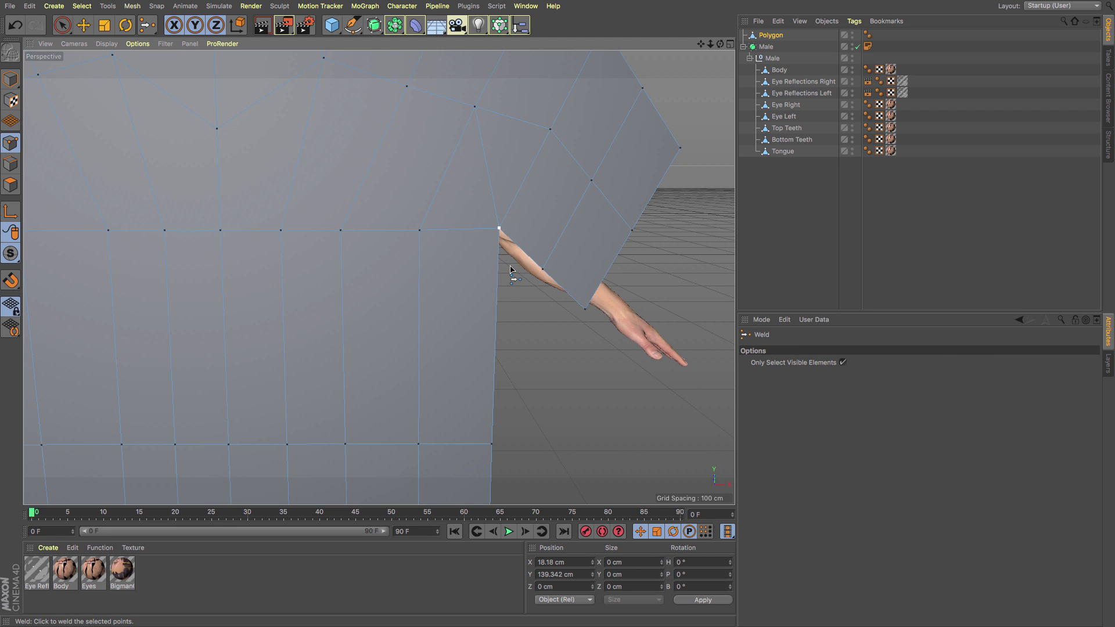
Select the panel's long vertical edge, then close the menu and clear the selection
left_click(11, 165)
left_click(85, 29)
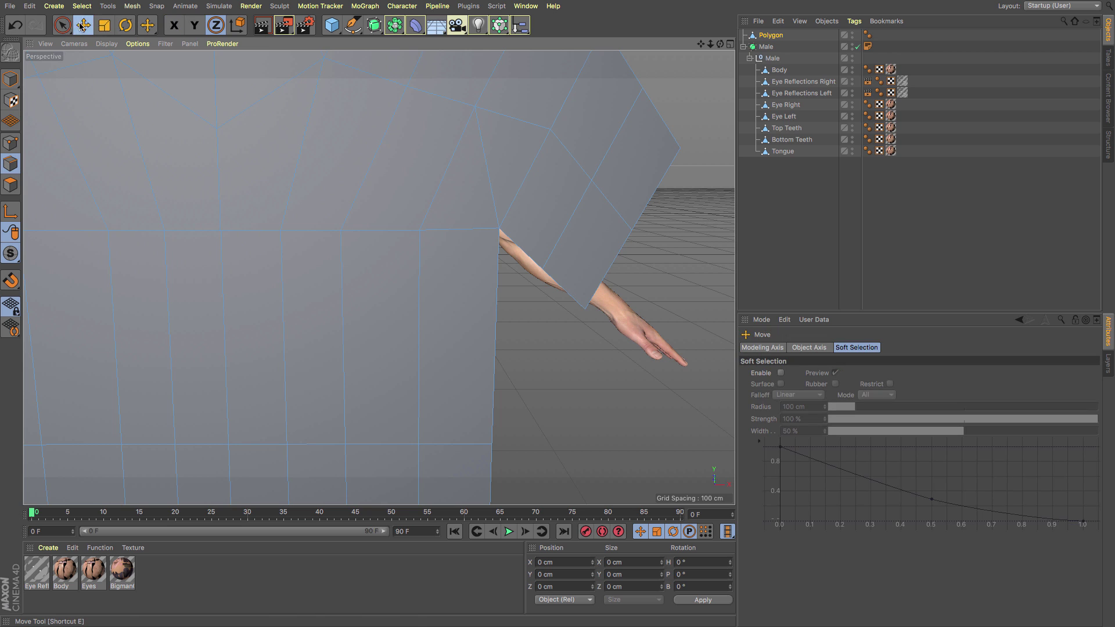
left_click(487, 168)
right_click(598, 201)
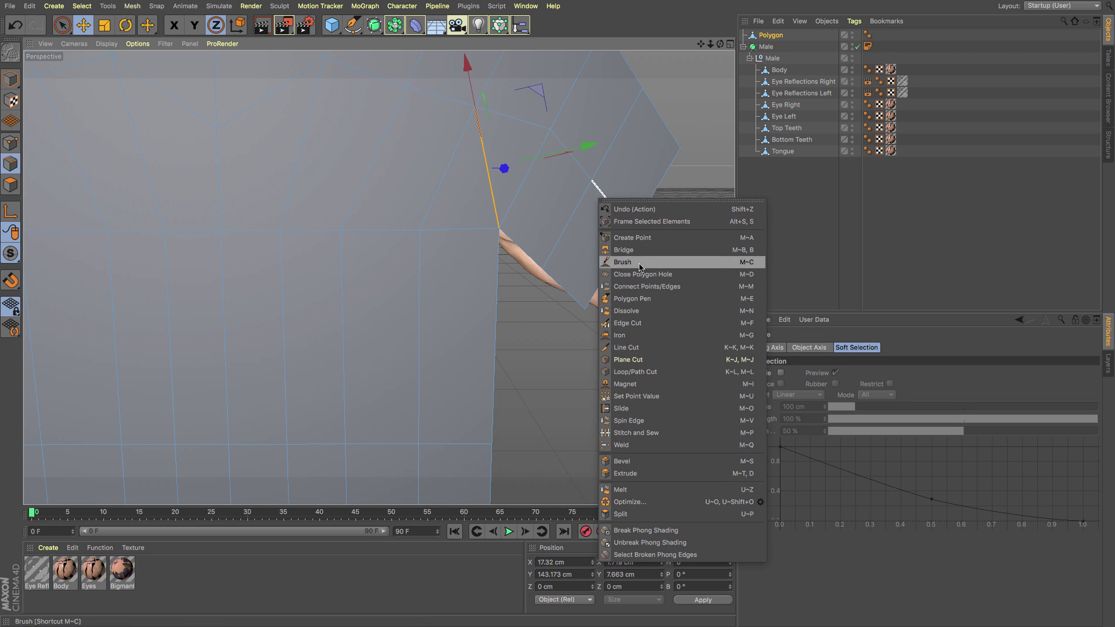
left_click(651, 319)
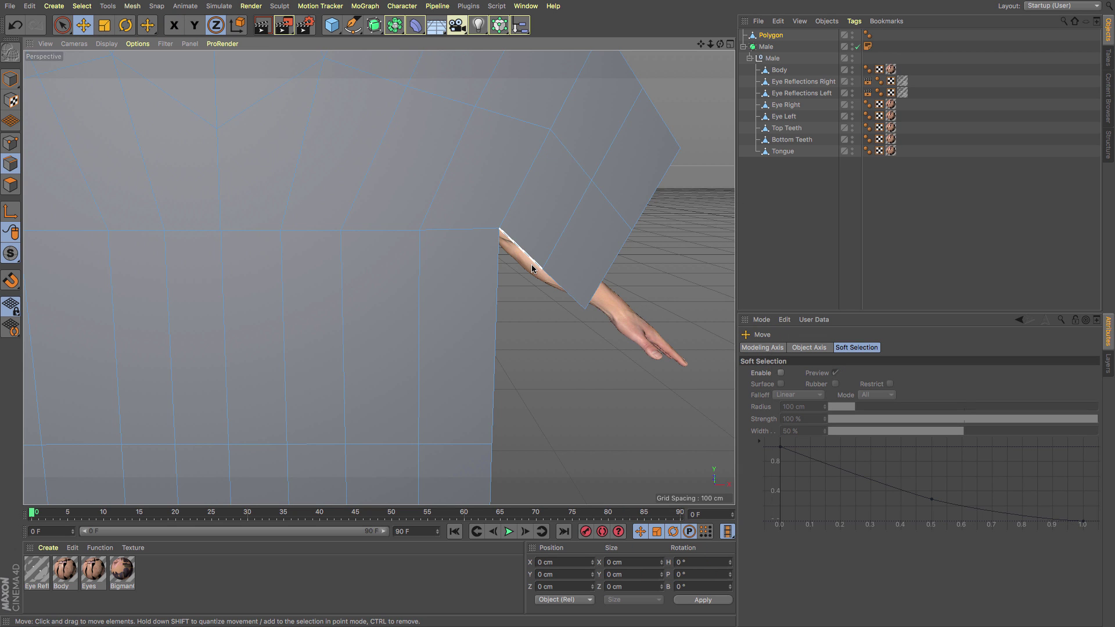
scroll(533, 268, "up", 2)
In the Right view, lock movement to Z and move the shirt panel in front of the chest
key("F4")
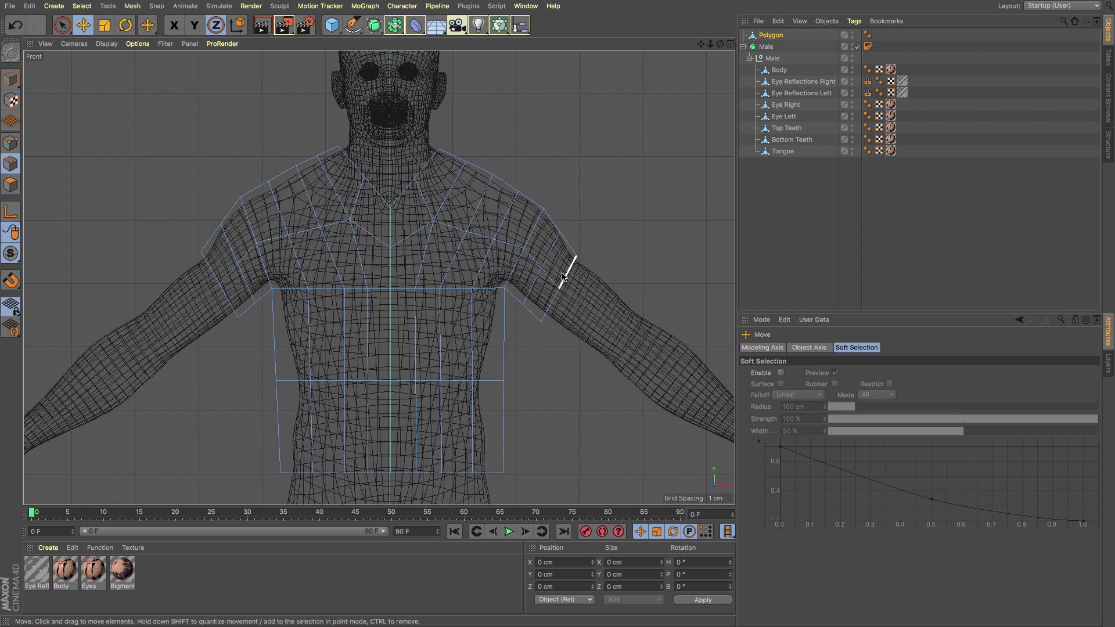
key("F3")
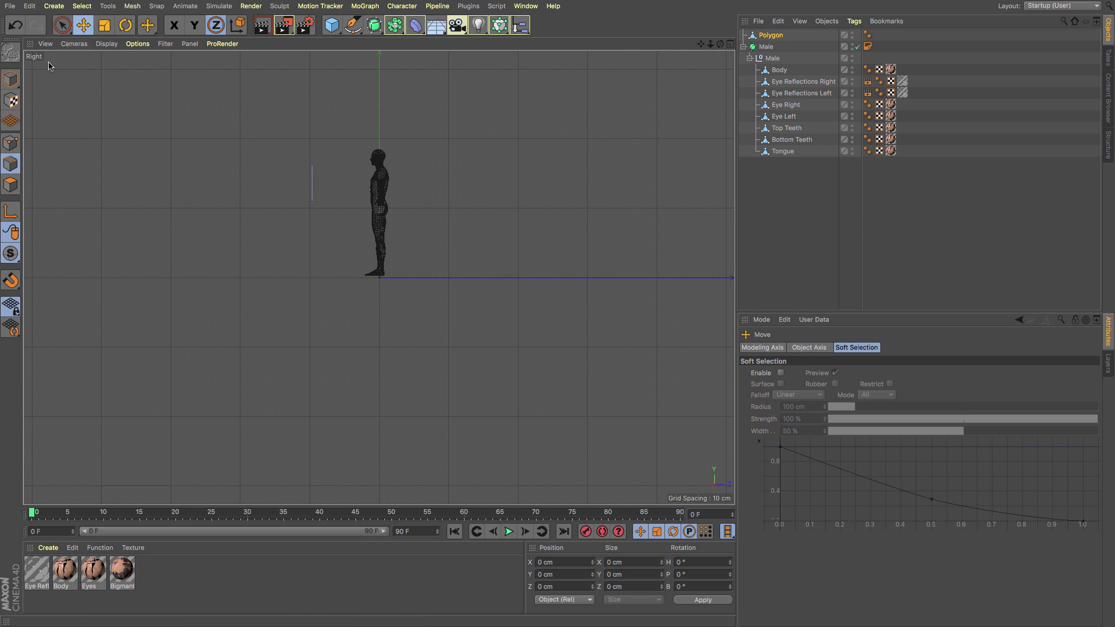
left_click(15, 79)
left_click(173, 24)
left_click(195, 24)
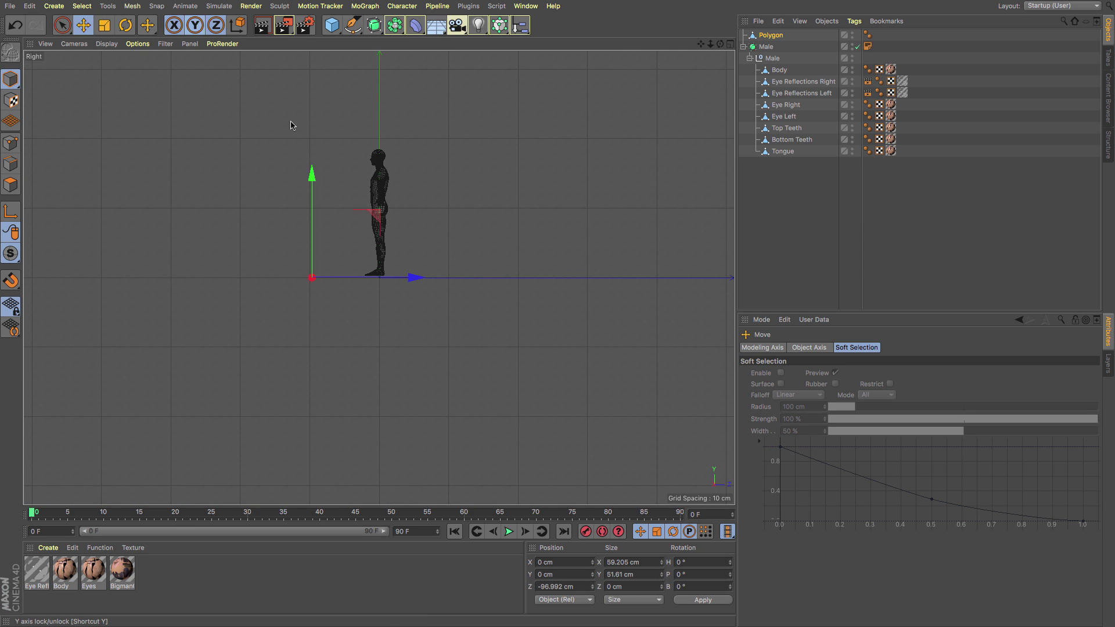
left_click_drag(411, 284, 468, 284)
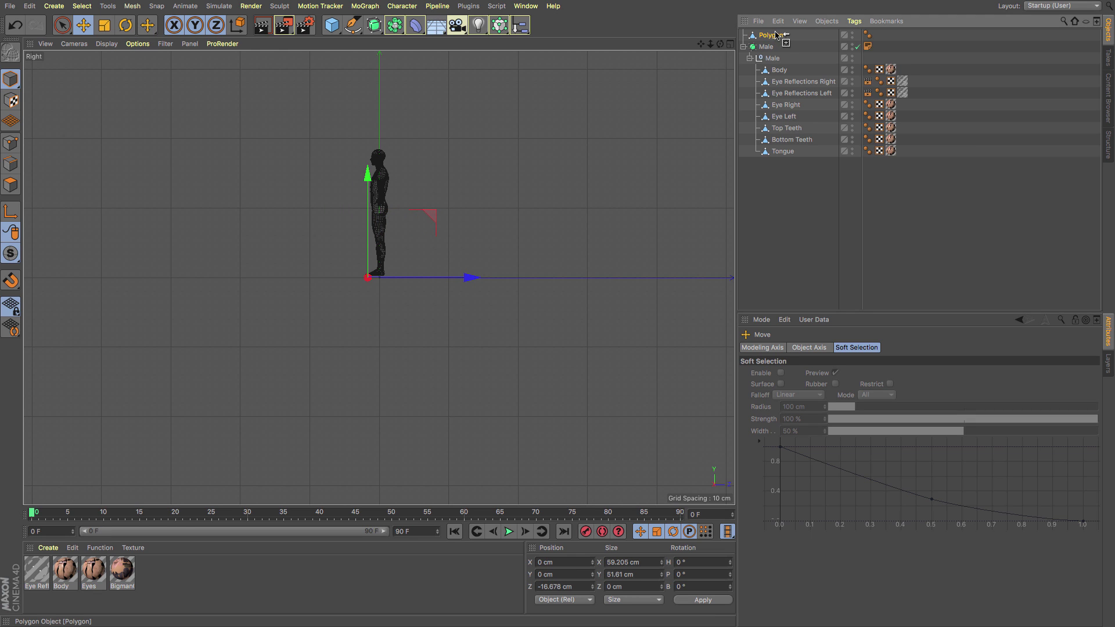
Duplicate the panel, move the copy behind the body, and Connect Objects + Delete them
left_click_drag(777, 36, 775, 33, "ctrl")
left_click_drag(468, 278, 498, 281)
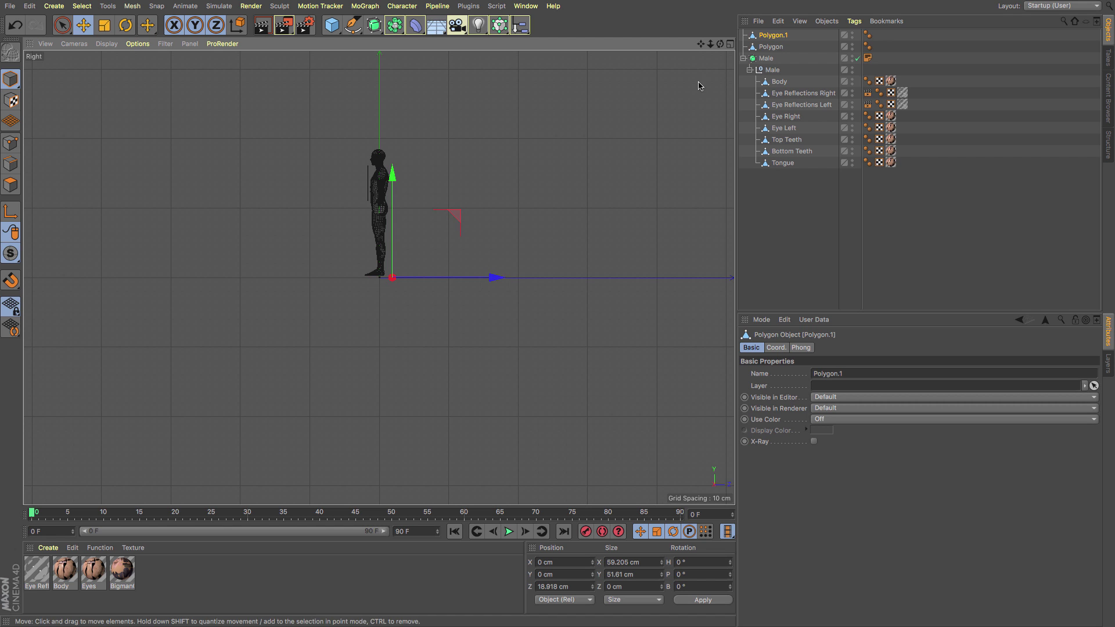
left_click(768, 47, "shift")
right_click(769, 49)
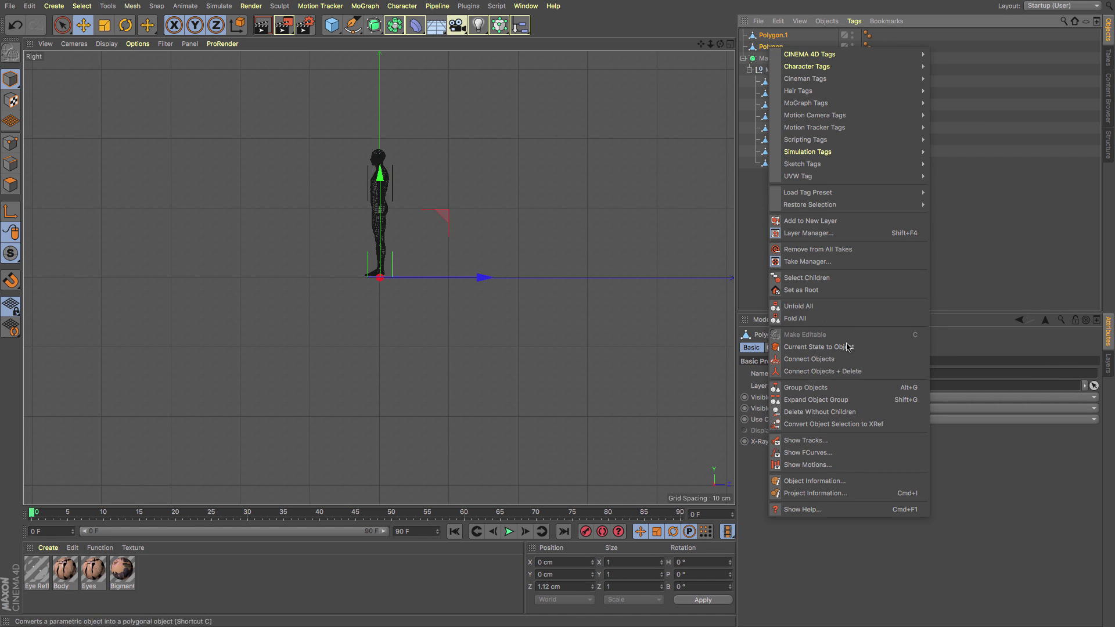
left_click(790, 371)
key("F1")
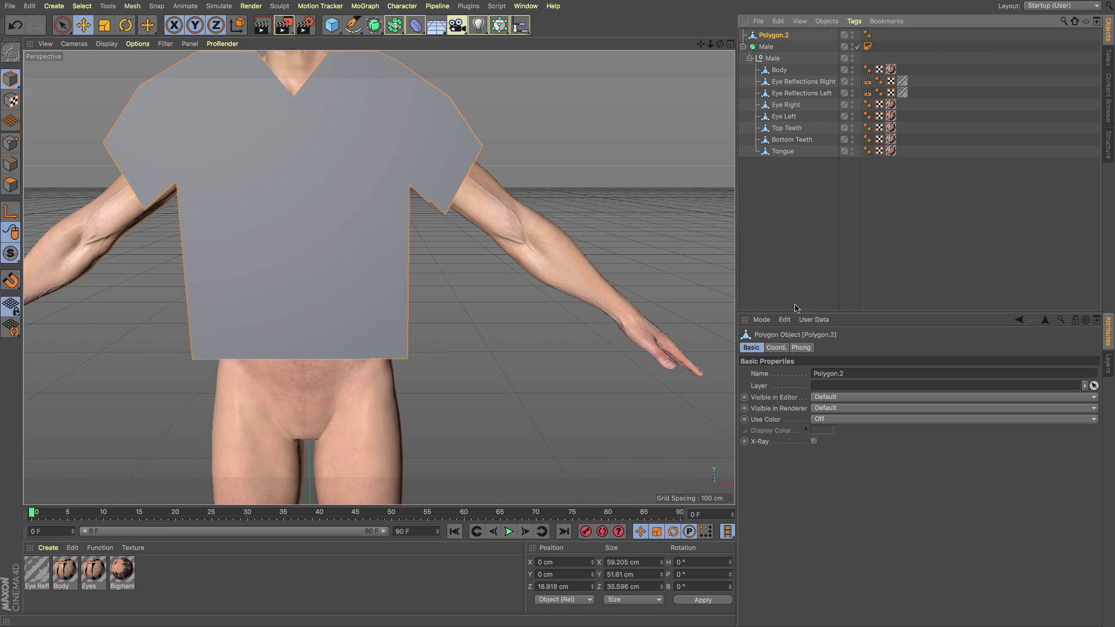
left_click_drag(720, 44, 686, 47)
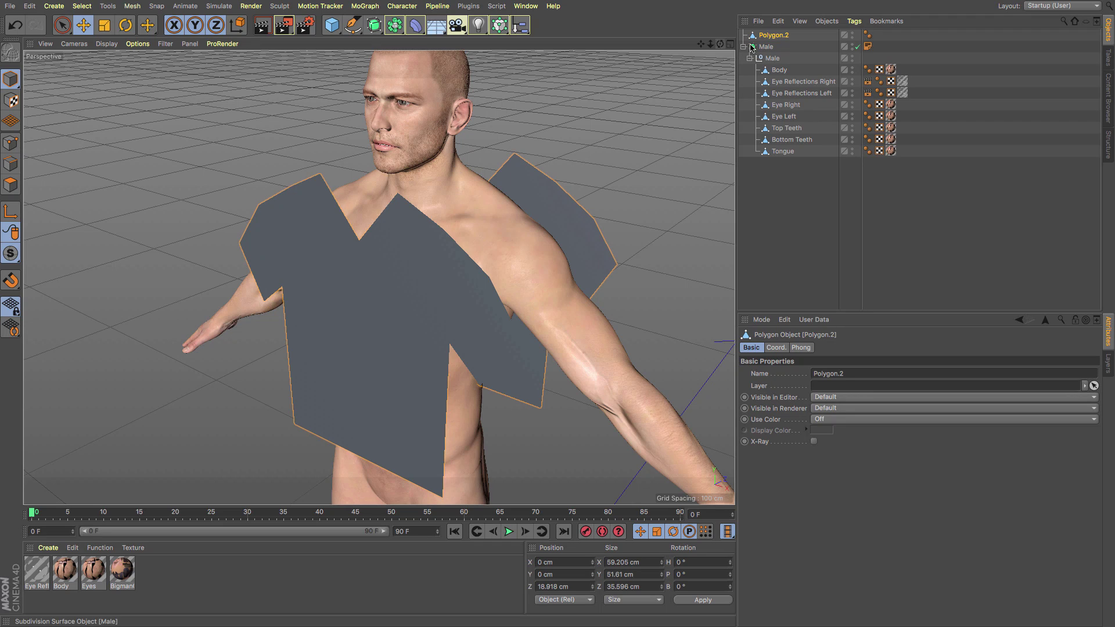
left_click(10, 163)
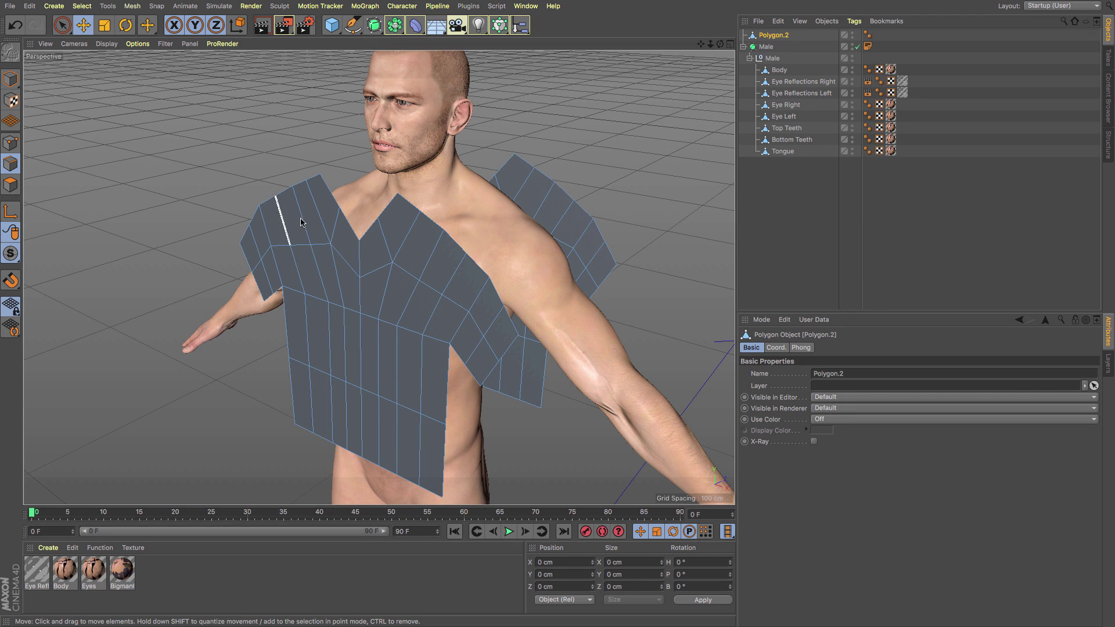
With the Bridge tool (M, B), join front and back edges over the shoulder and arm opening
key("m")
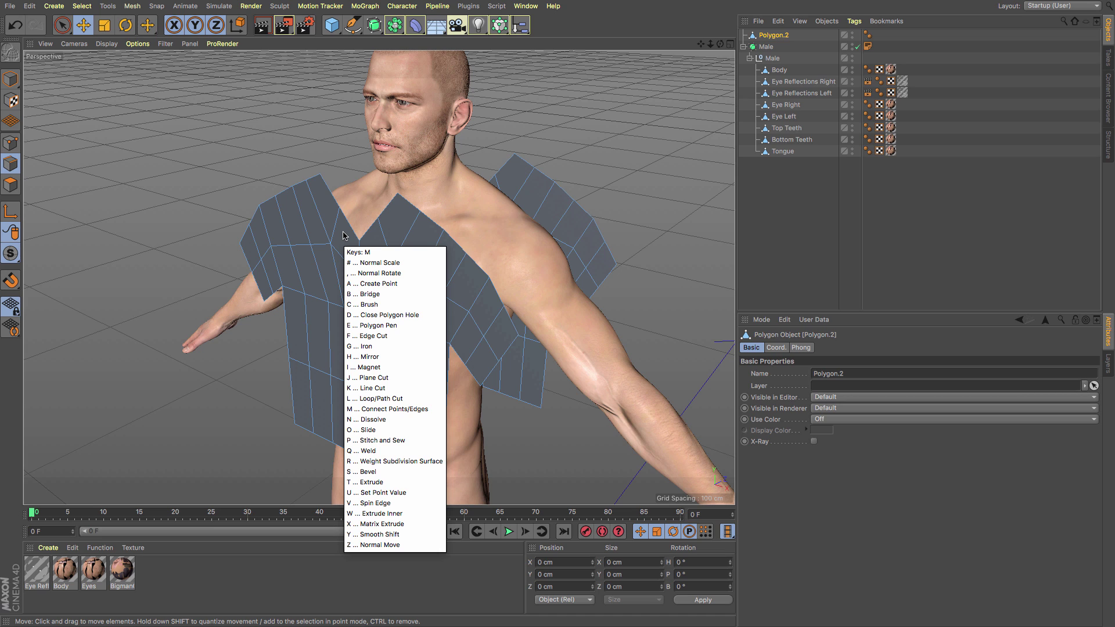
key("b")
left_click_drag(410, 204, 534, 168)
left_click_drag(432, 226, 532, 205)
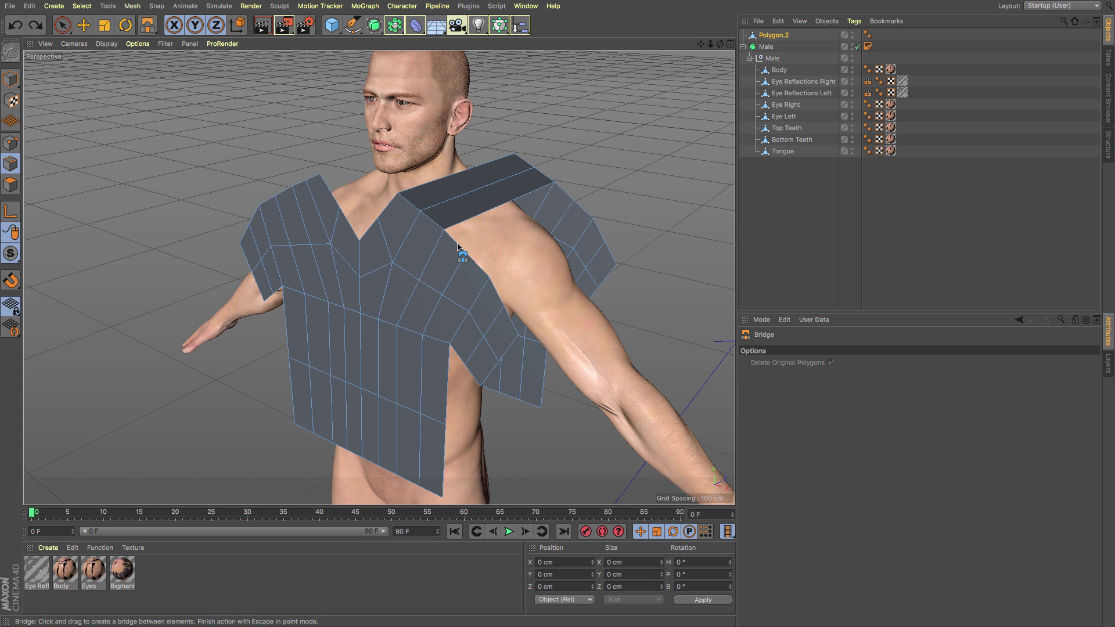
left_click_drag(456, 245, 570, 198)
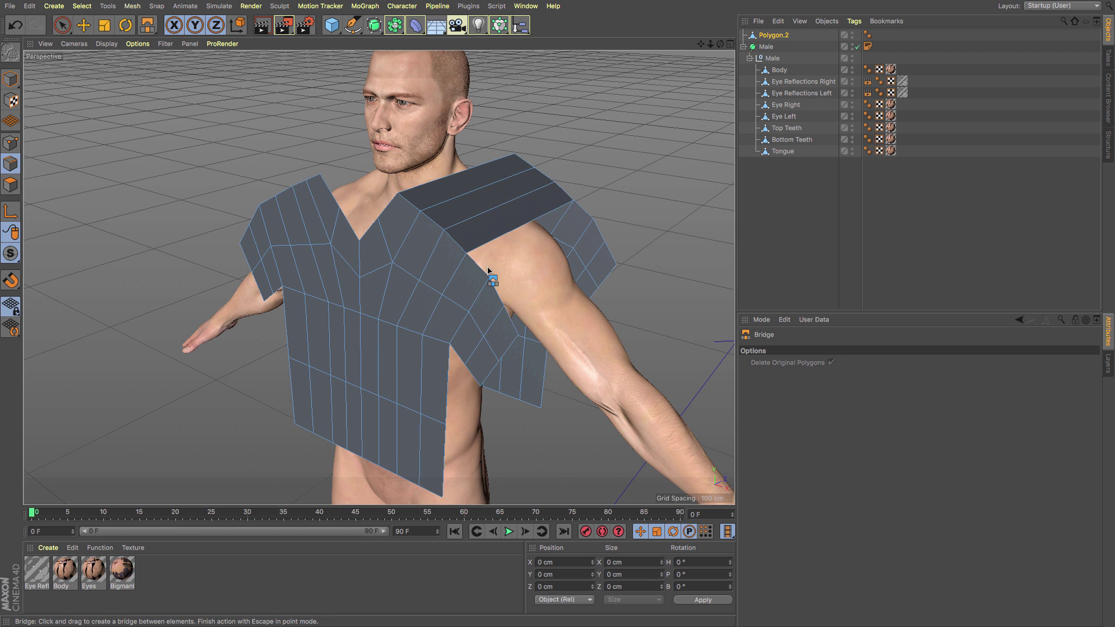
left_click_drag(480, 268, 587, 230)
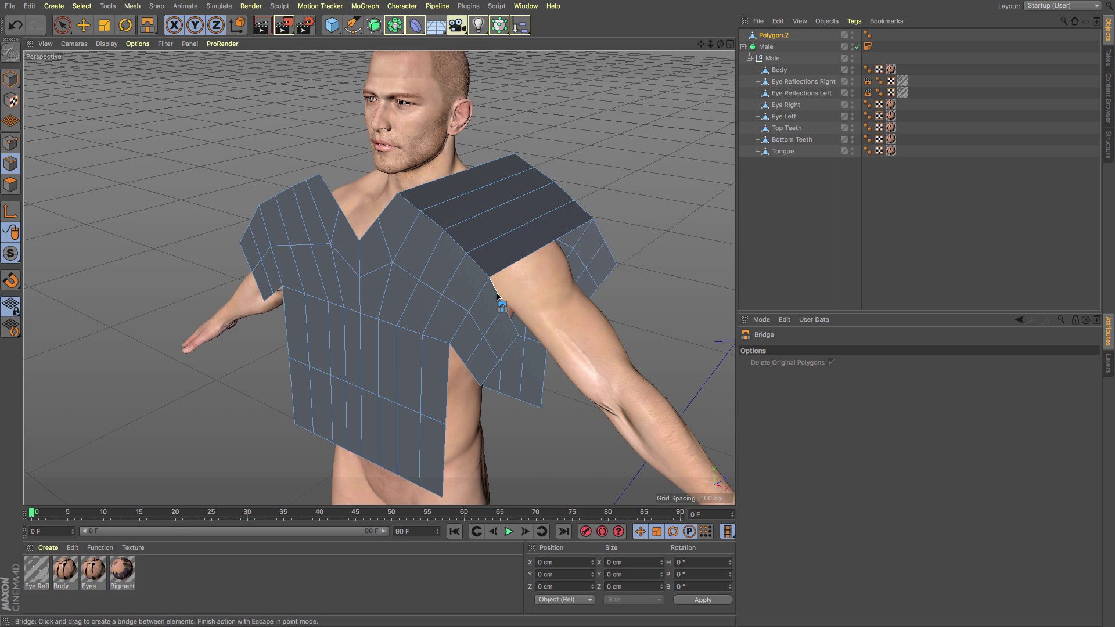
left_click_drag(497, 290, 596, 232)
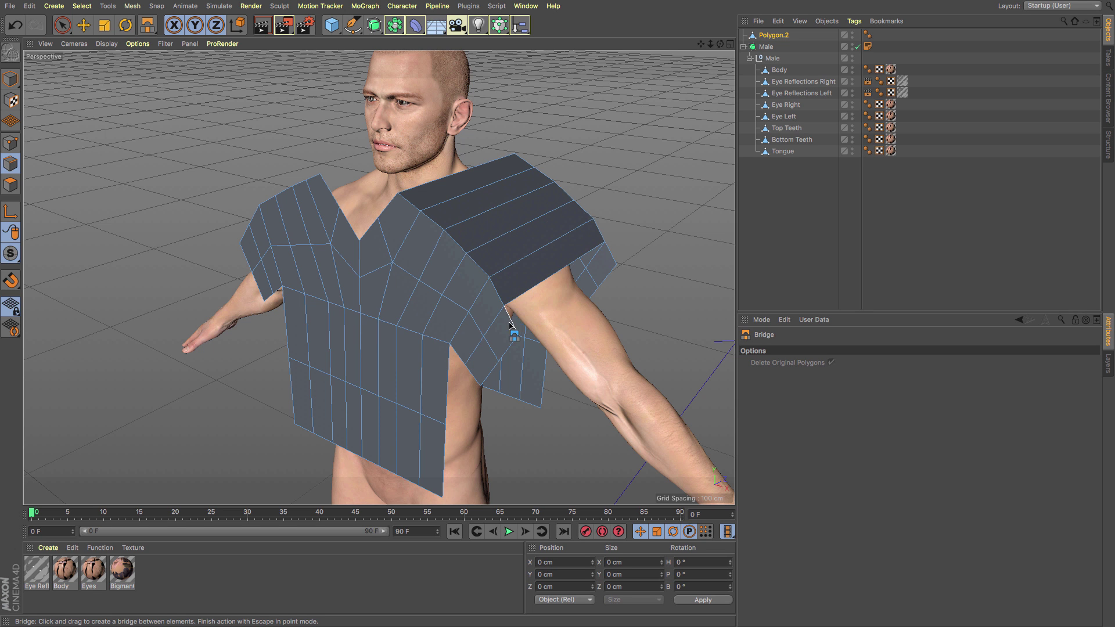
left_click_drag(510, 324, 609, 265)
Bridge the lower side gap between the front and back panels
left_click_drag(496, 321, 510, 197, "alt")
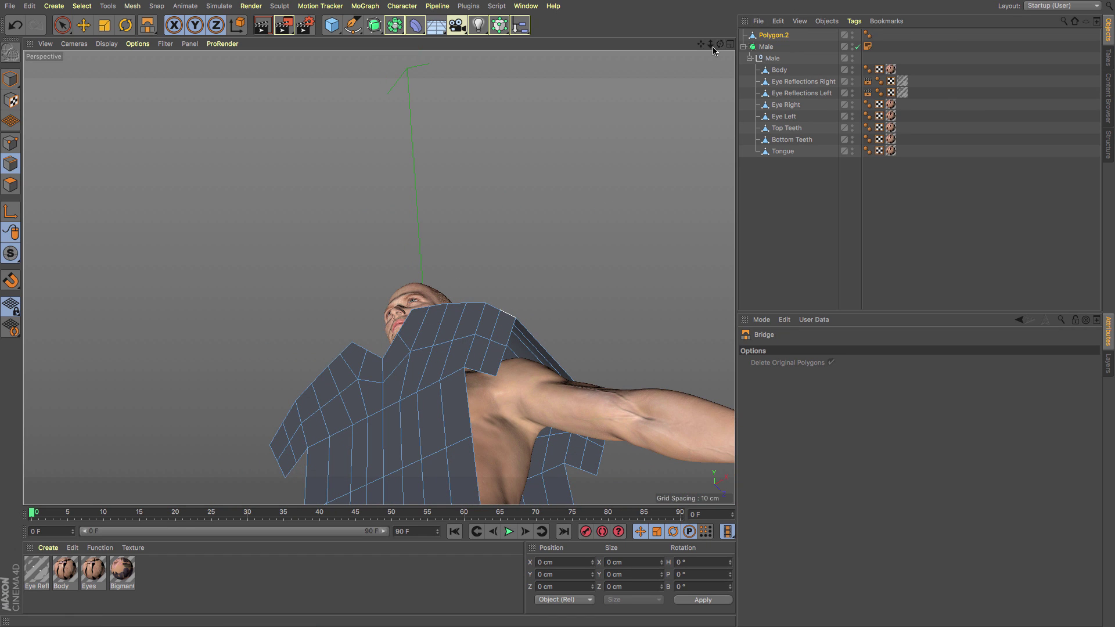
left_click_drag(700, 43, 470, 381)
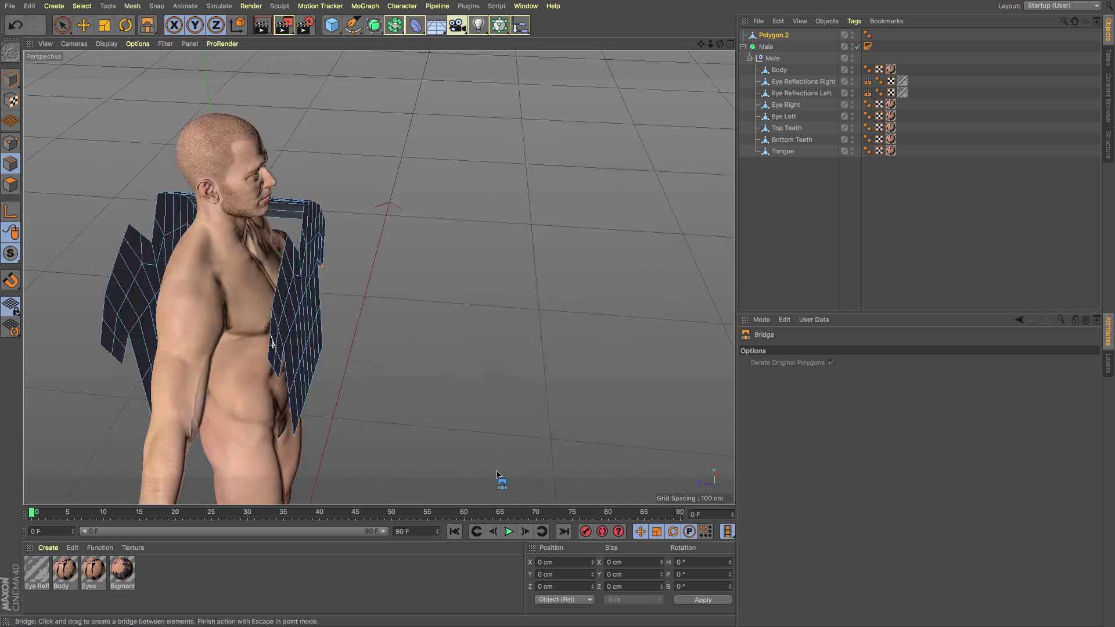
left_click_drag(139, 232, 191, 334)
left_click_drag(300, 254, 142, 361)
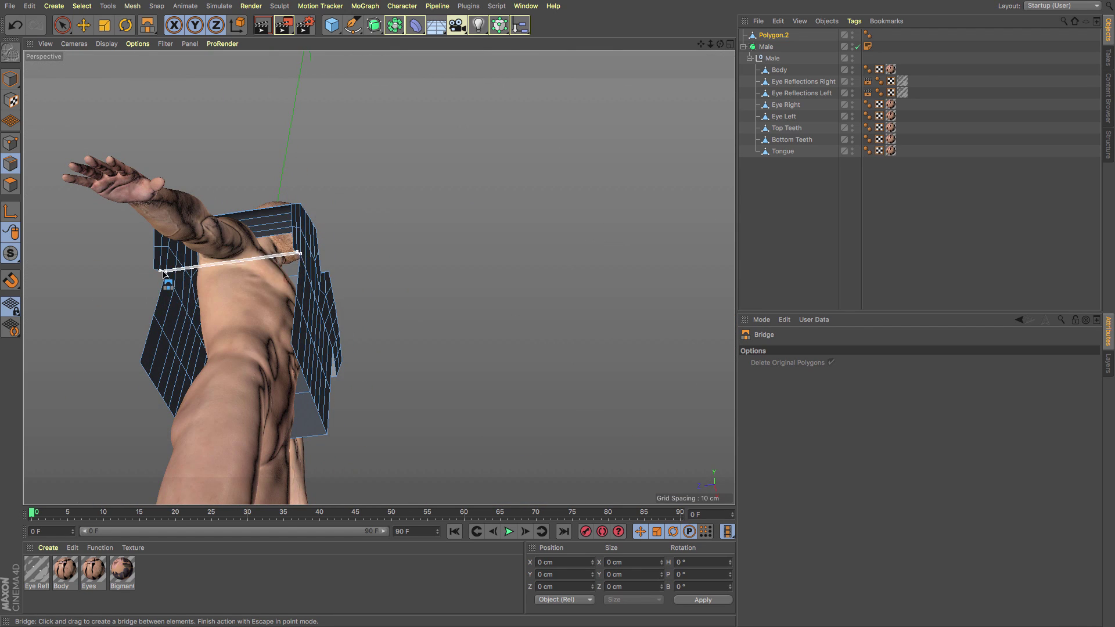
Run Align Normals on the shirt mesh from a front three-quarter view
key("e")
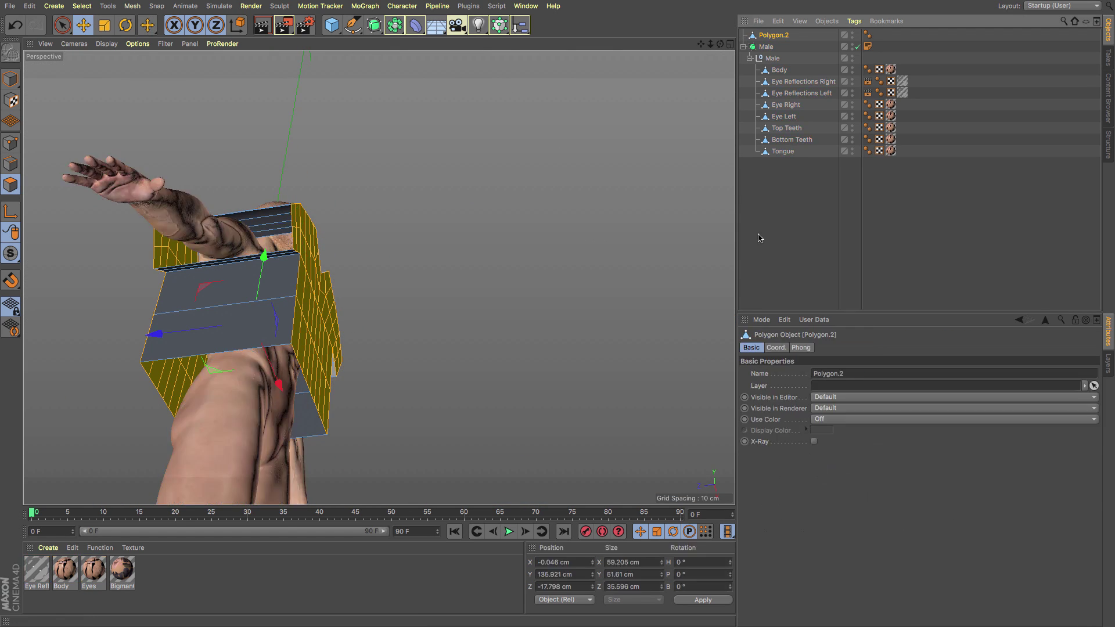
left_click_drag(523, 290, 88, 367, "alt")
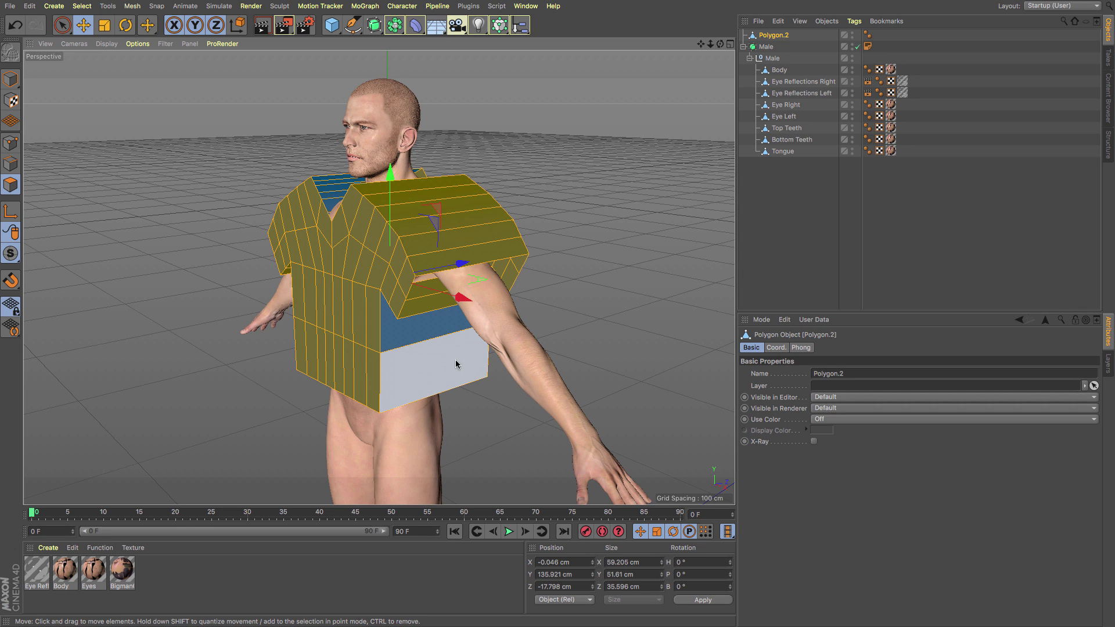
right_click(453, 340)
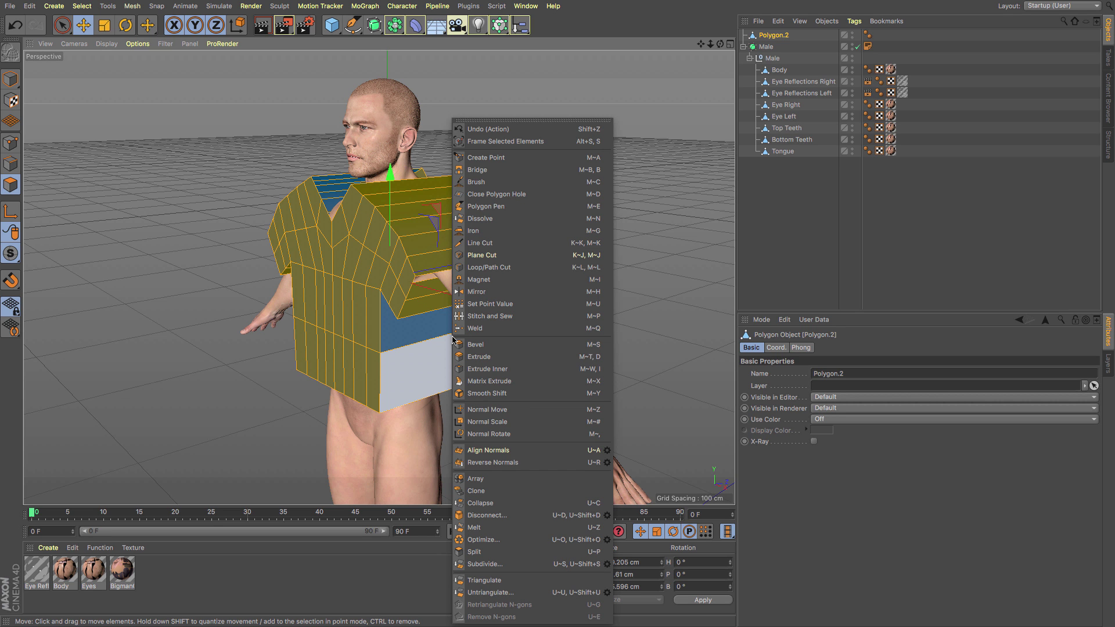
left_click(502, 451)
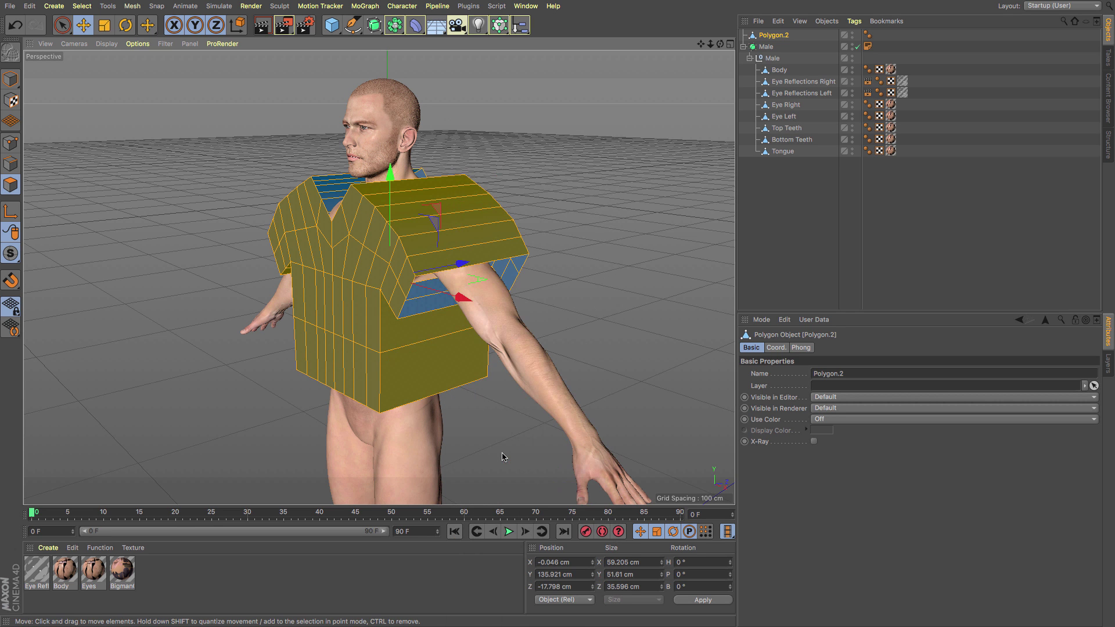
Orbit and pan around the shirt to inspect the aligned shell from the back and sides
left_click_drag(453, 348, 400, 256, "alt")
scroll(378, 299, "up", 4)
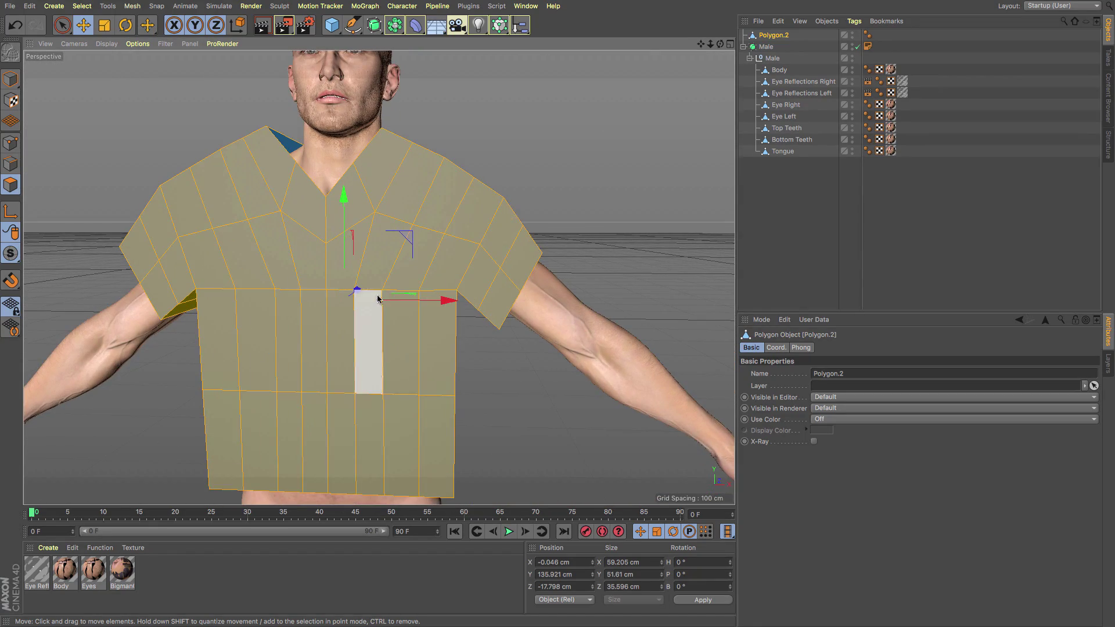
middle_click_drag(378, 299, 509, 218, "alt")
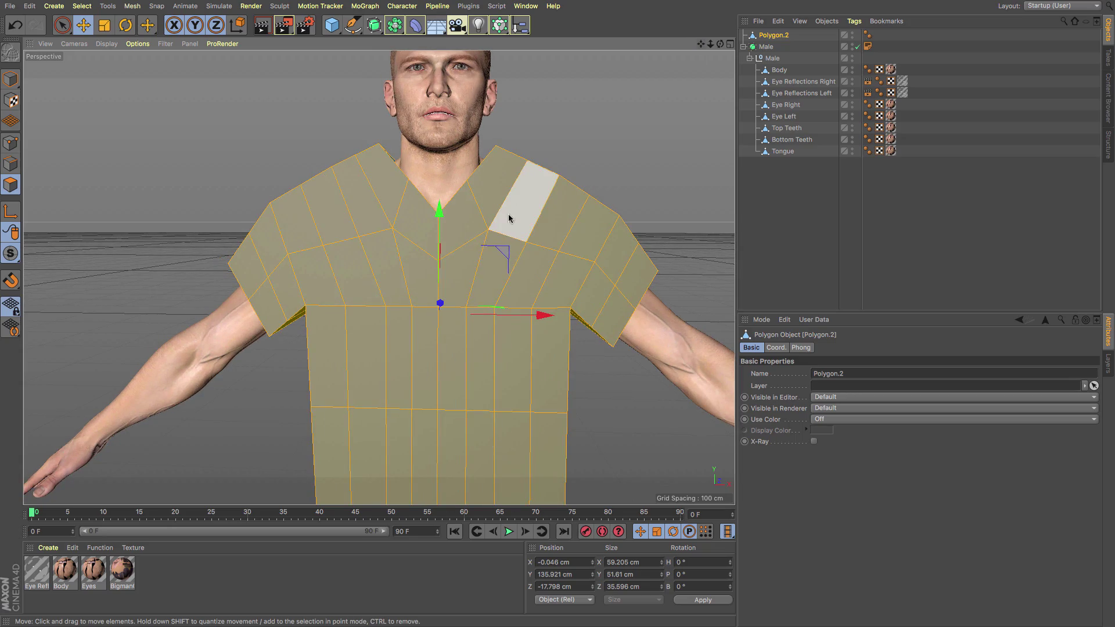
left_click_drag(499, 264, 428, 259, "alt")
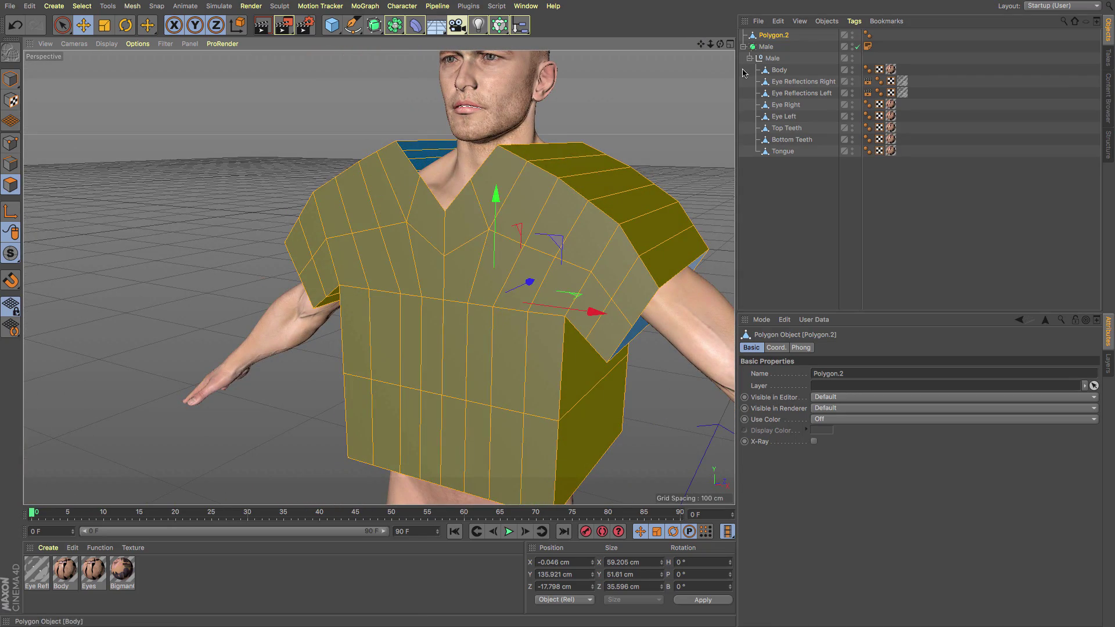
In Right view, clear the selection and paint-select only the stacked side polygons of the shirt
key("F4")
key("F3")
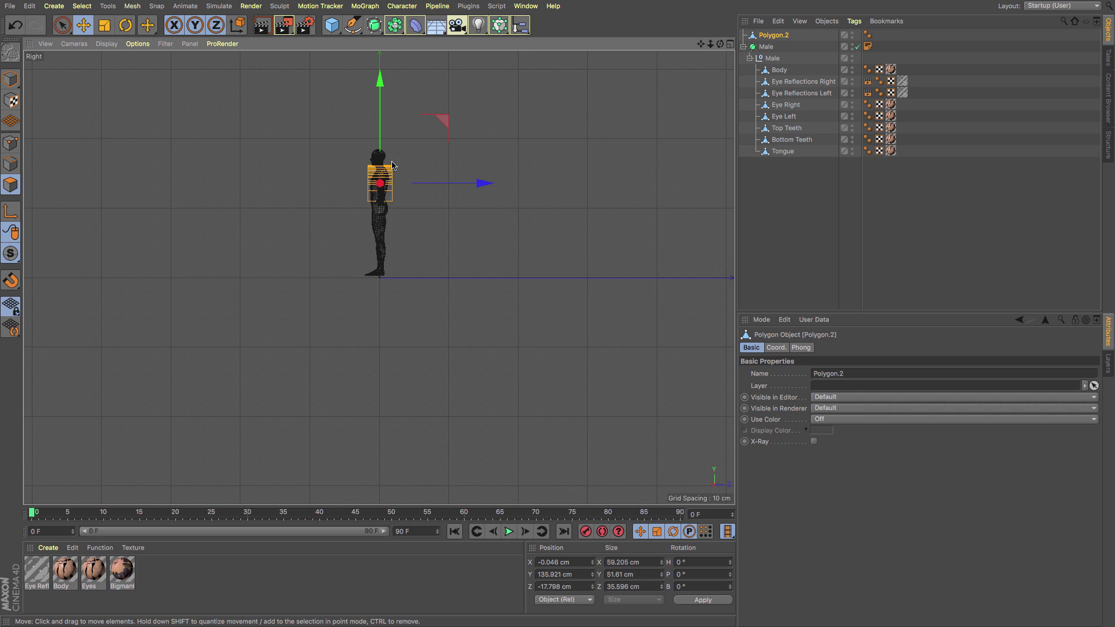
scroll(369, 171, "up", 10)
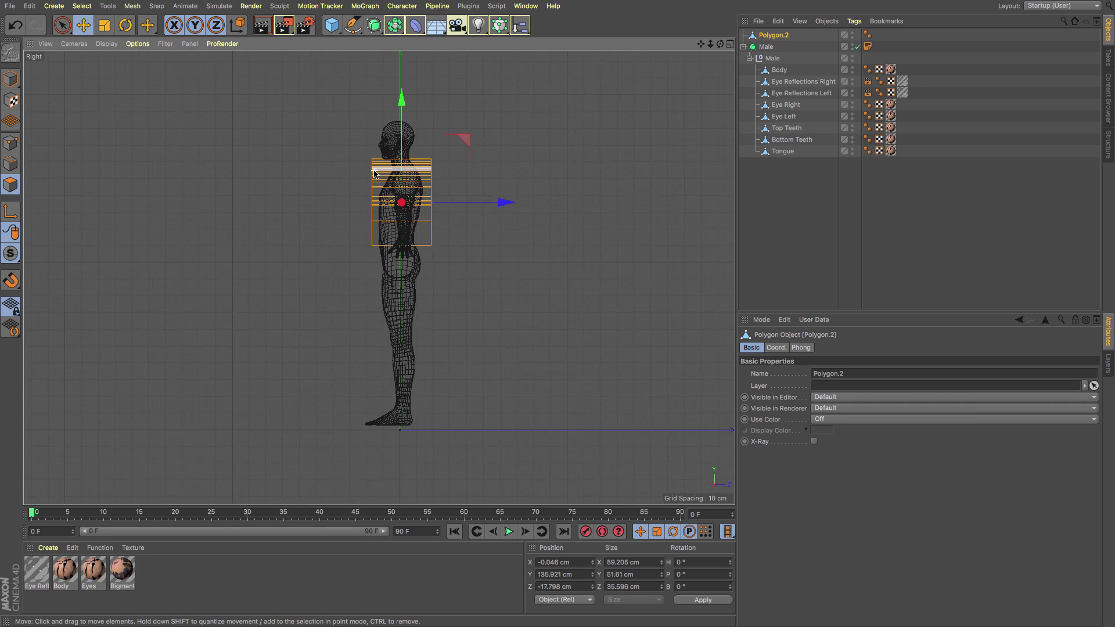
left_click(62, 25)
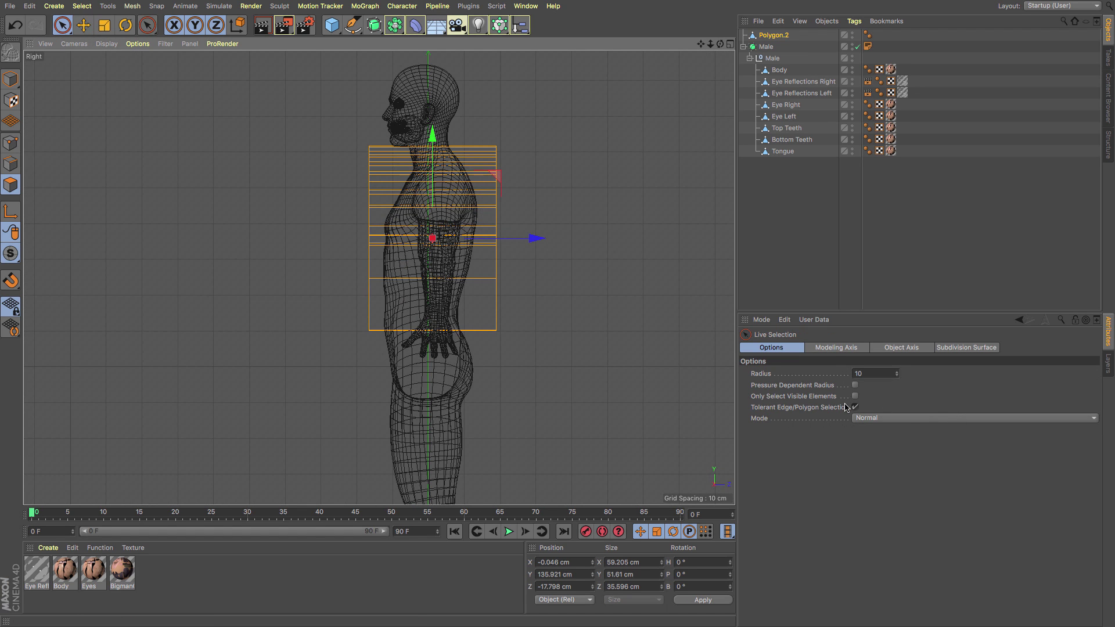
left_click(543, 371)
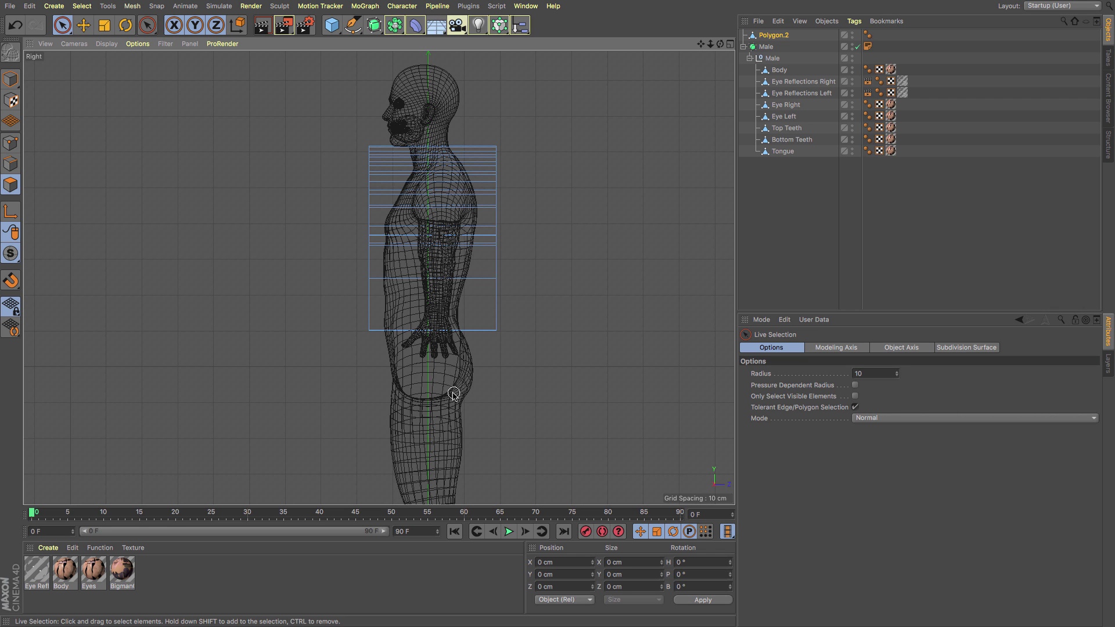
left_click_drag(457, 328, 462, 134)
key("F1")
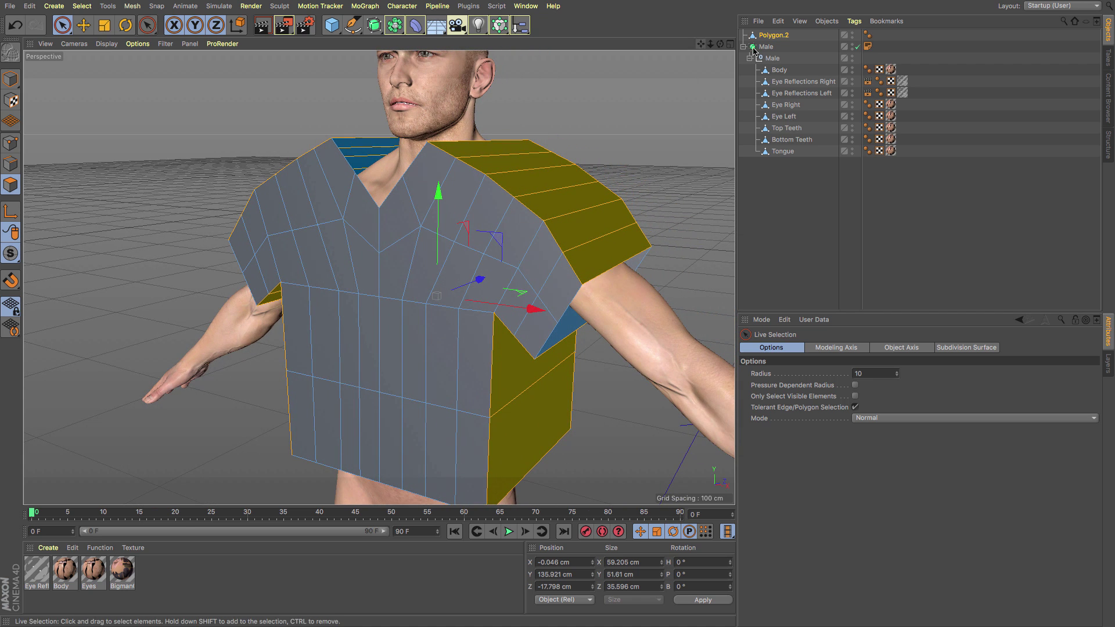
Add a Cloth simulation tag to the Polygon.2 shirt
left_click(854, 21)
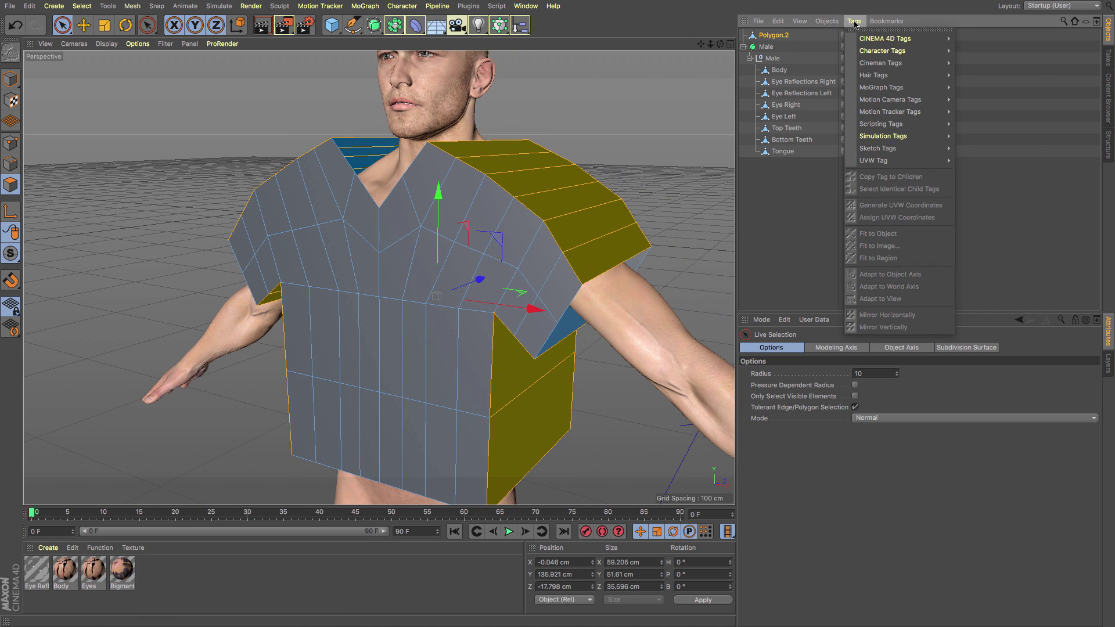
mouse_move(865, 43)
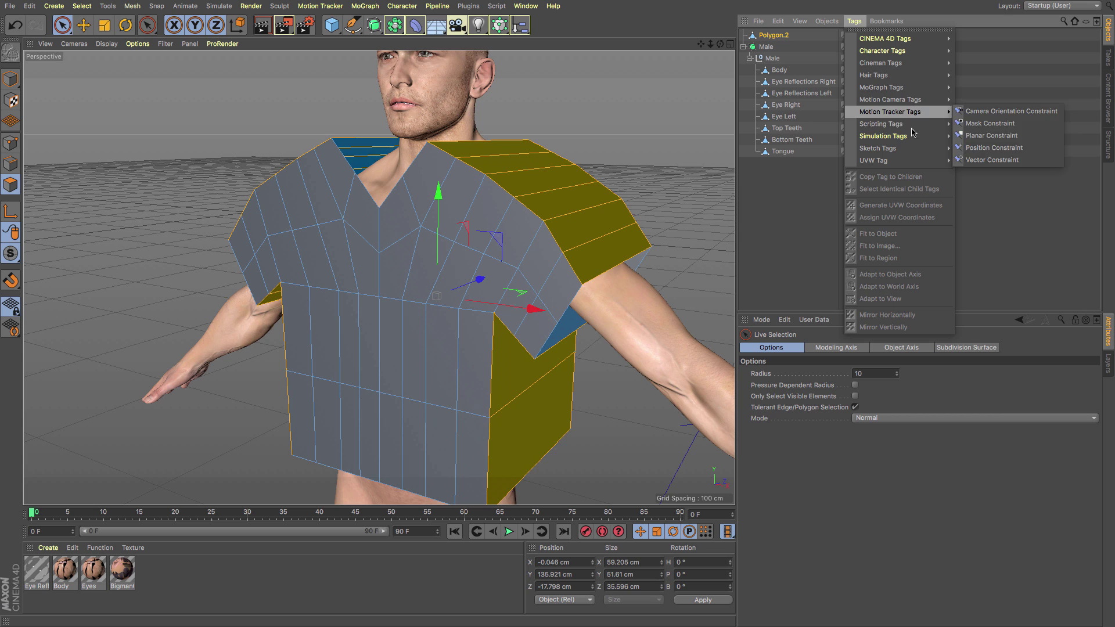
mouse_move(927, 138)
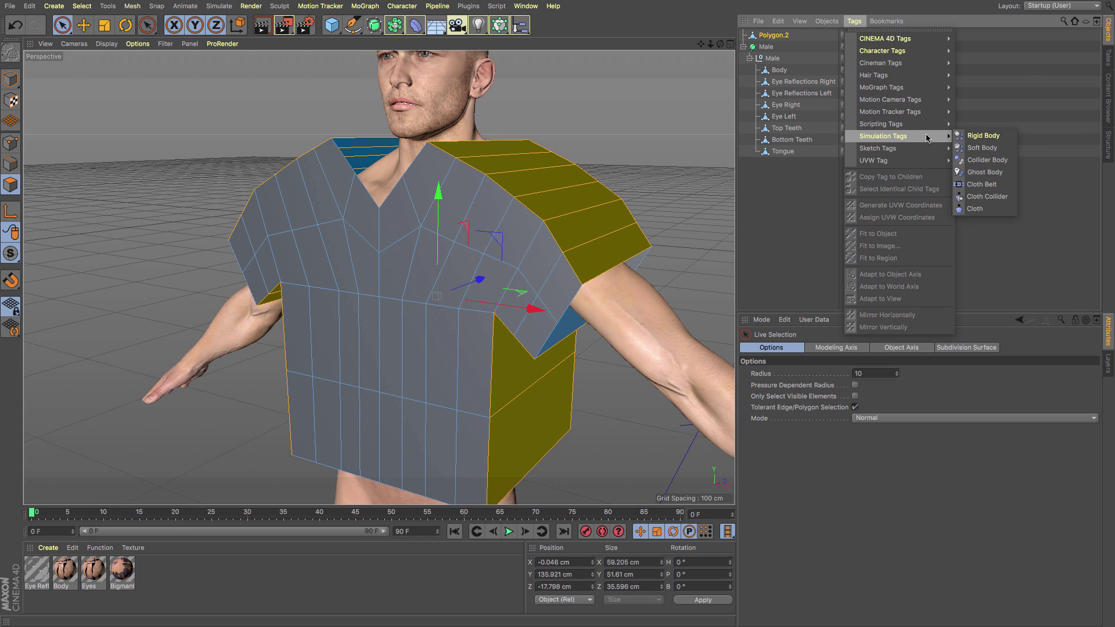
left_click(978, 209)
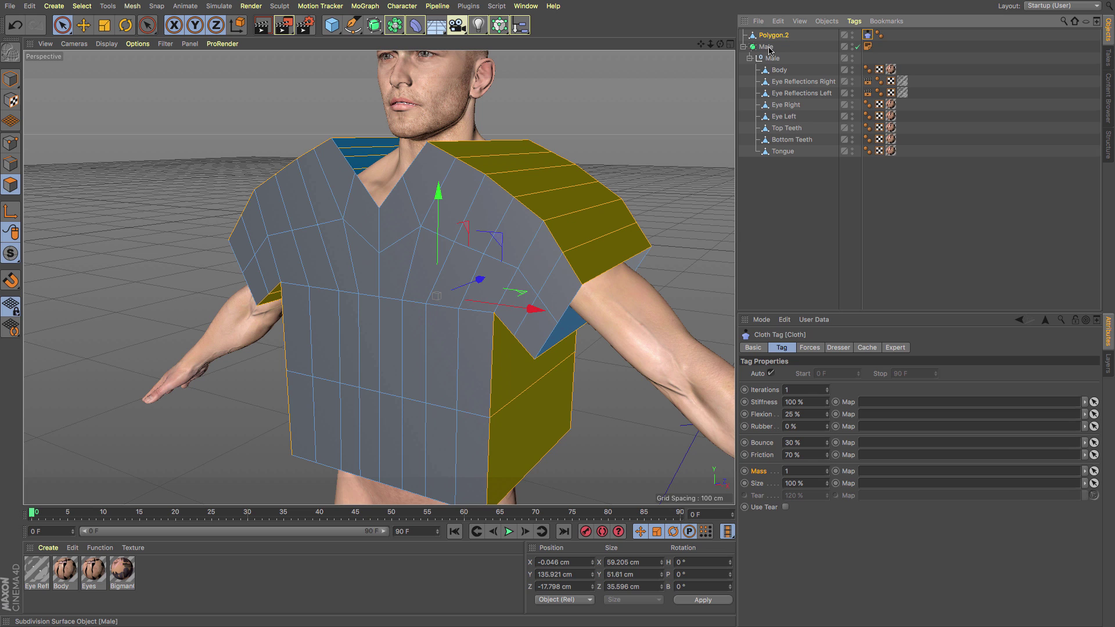
Add a Cloth Collider tag to the Male character object
left_click(768, 47)
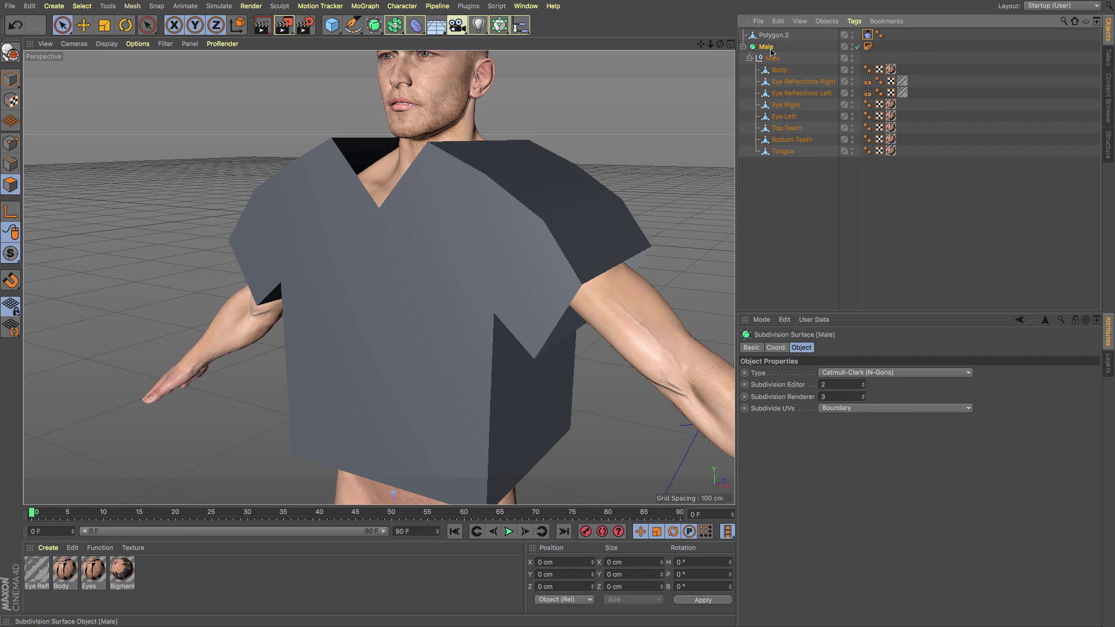
left_click(854, 21)
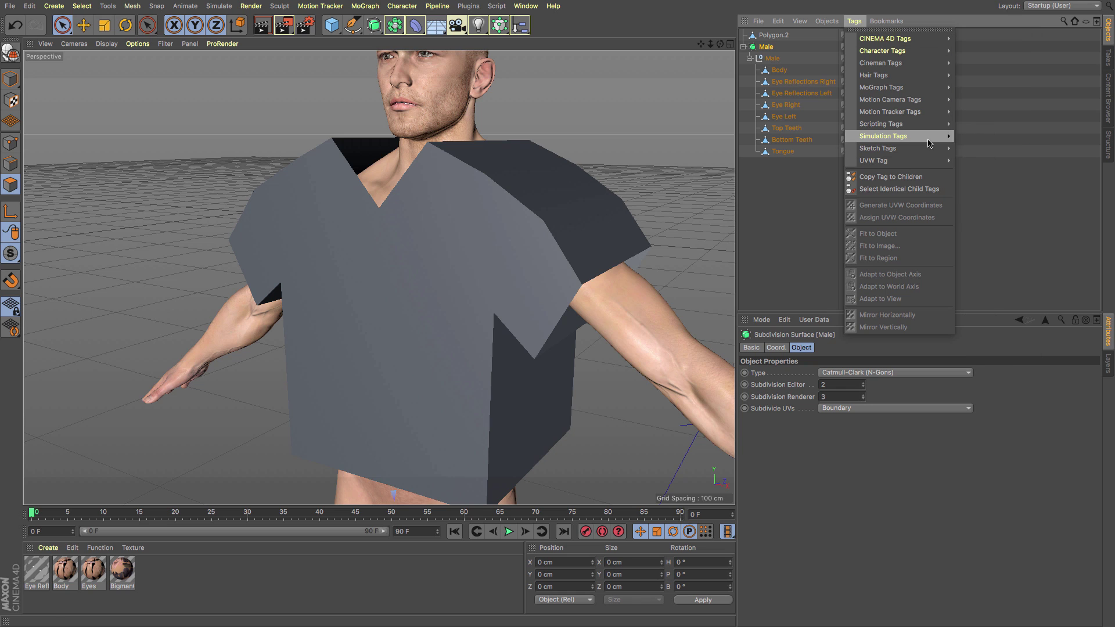
mouse_move(928, 140)
left_click(999, 196)
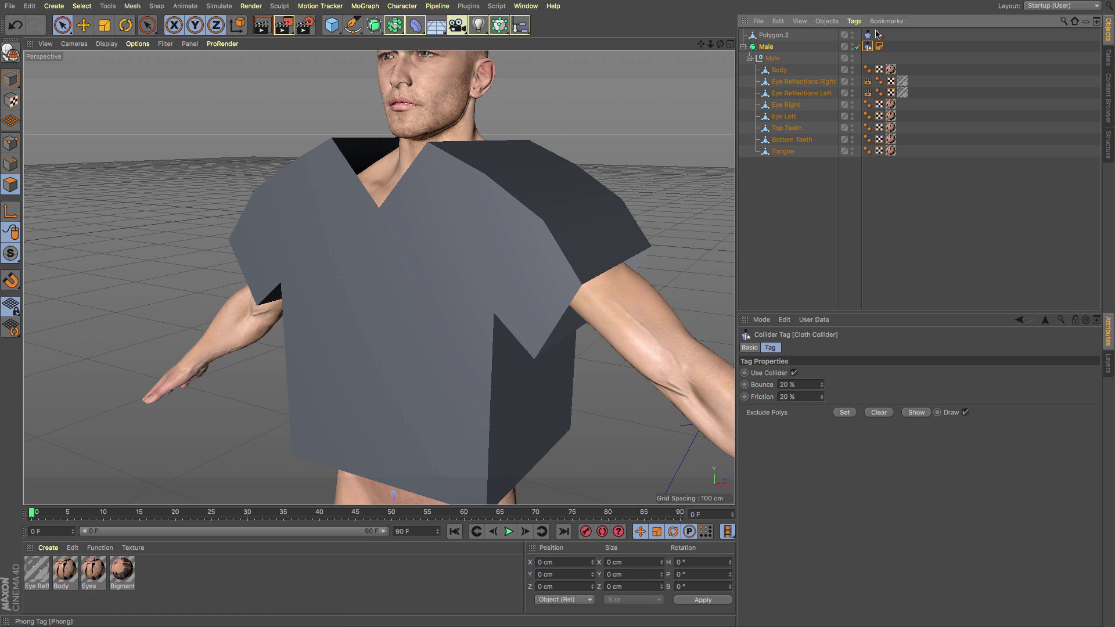
left_click(868, 36)
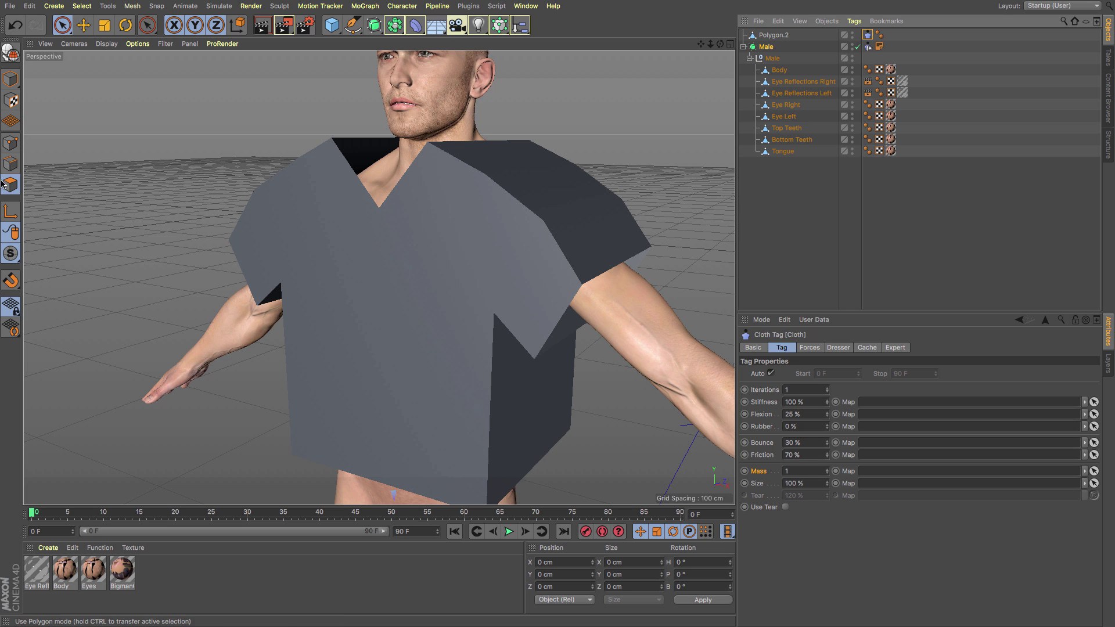
In the Cloth tag's Dresser tab, turn on Dress Mode and set the selected polygons as Seam Polys
left_click(774, 35)
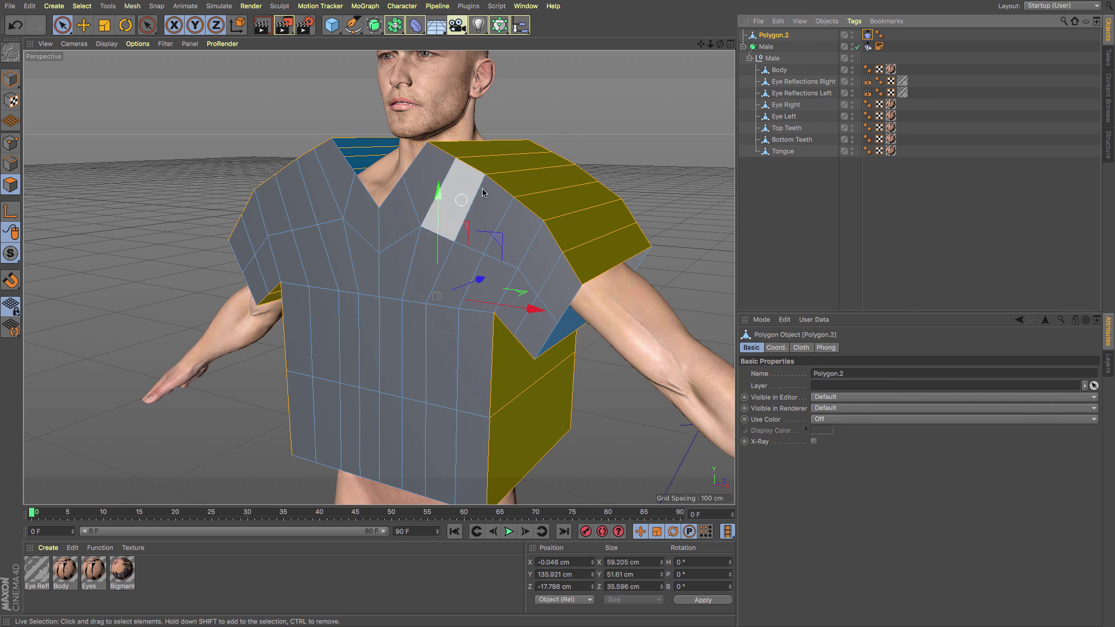
left_click(867, 36)
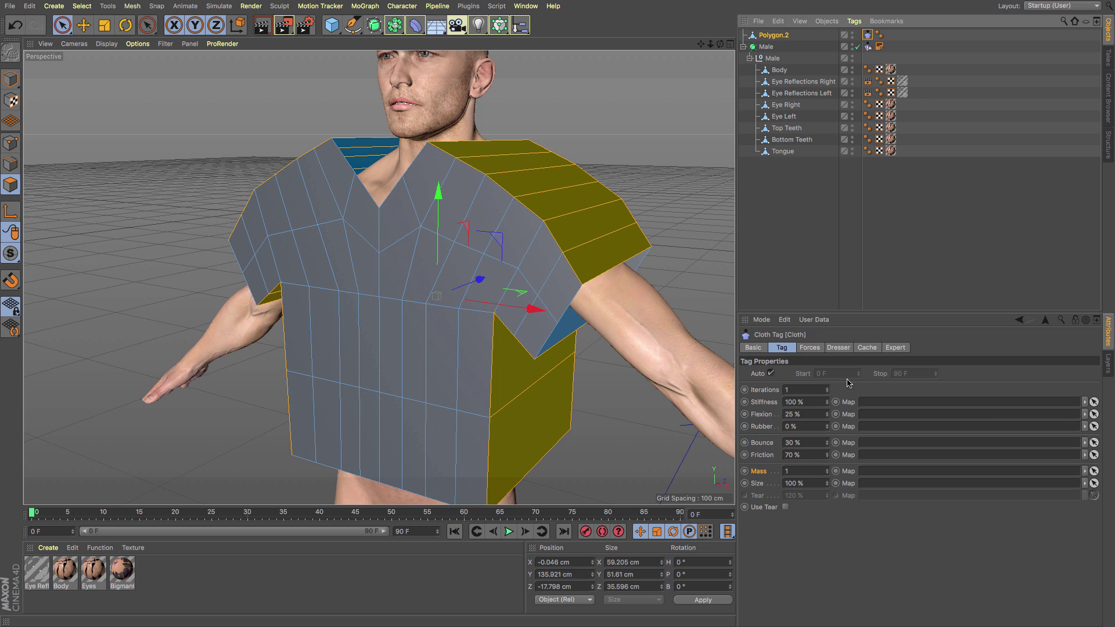
left_click(838, 347)
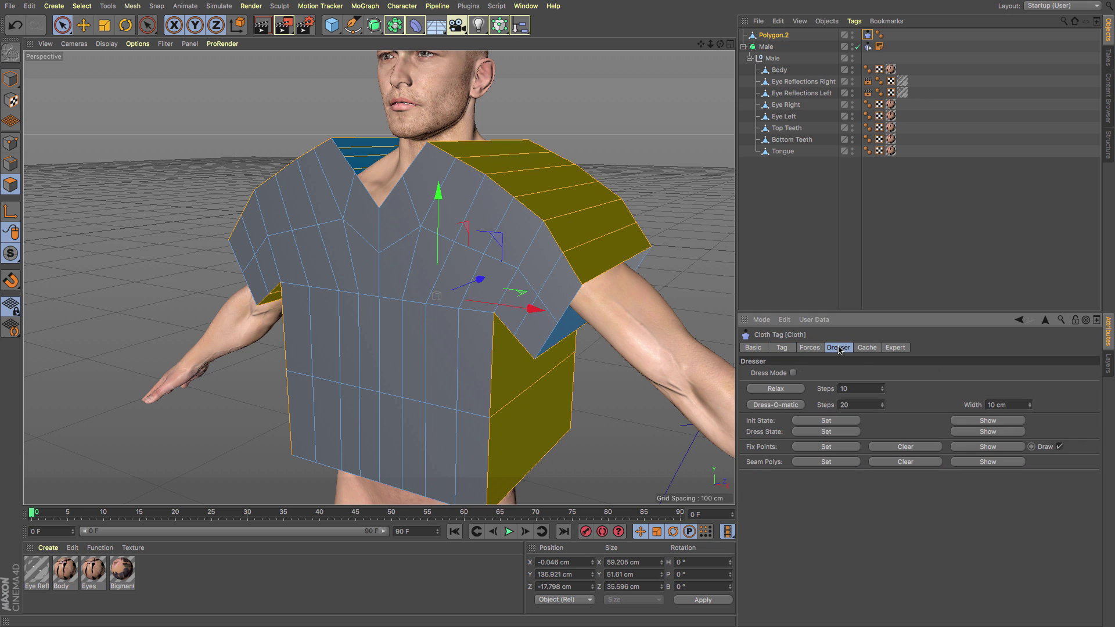
left_click(793, 373)
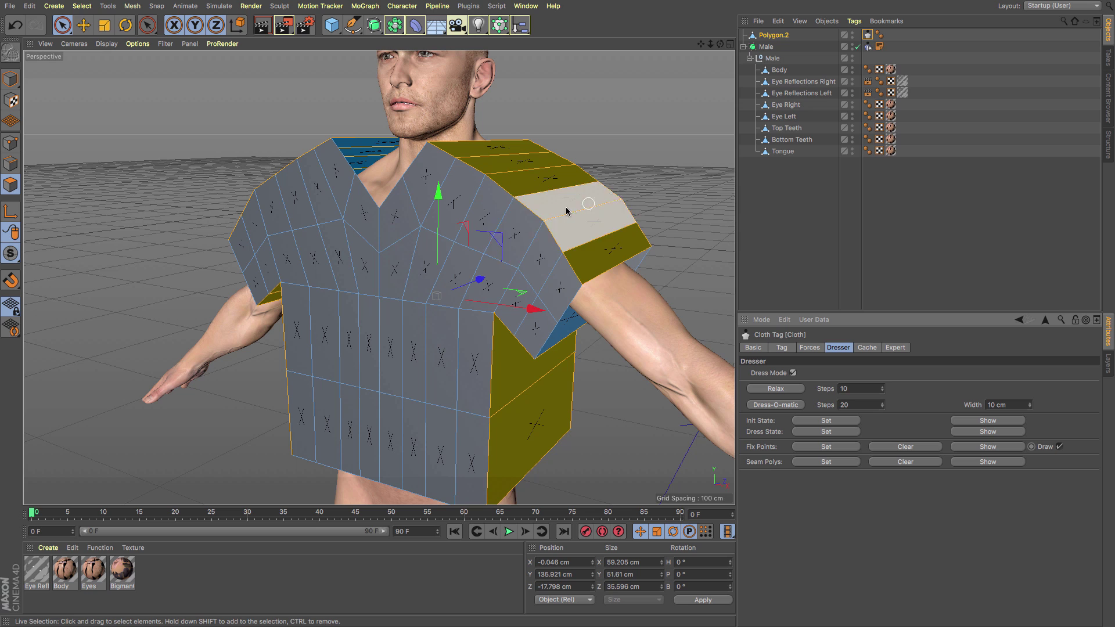
left_click(826, 462)
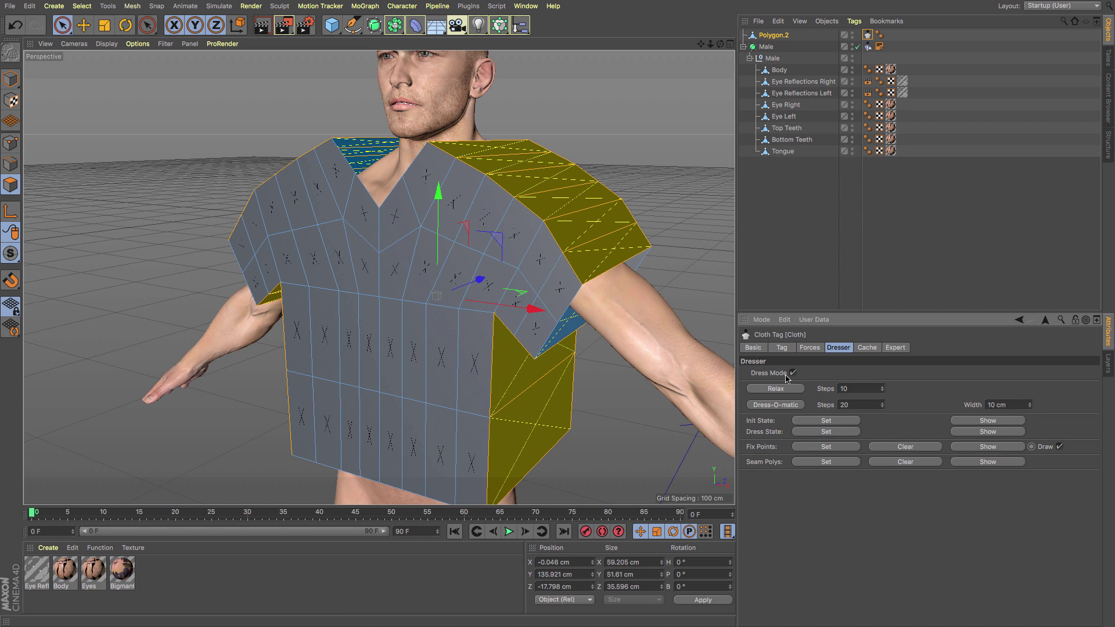
Run Dress-O-matic to shrink the shirt onto the torso and orbit around to check the fit
left_click(777, 405)
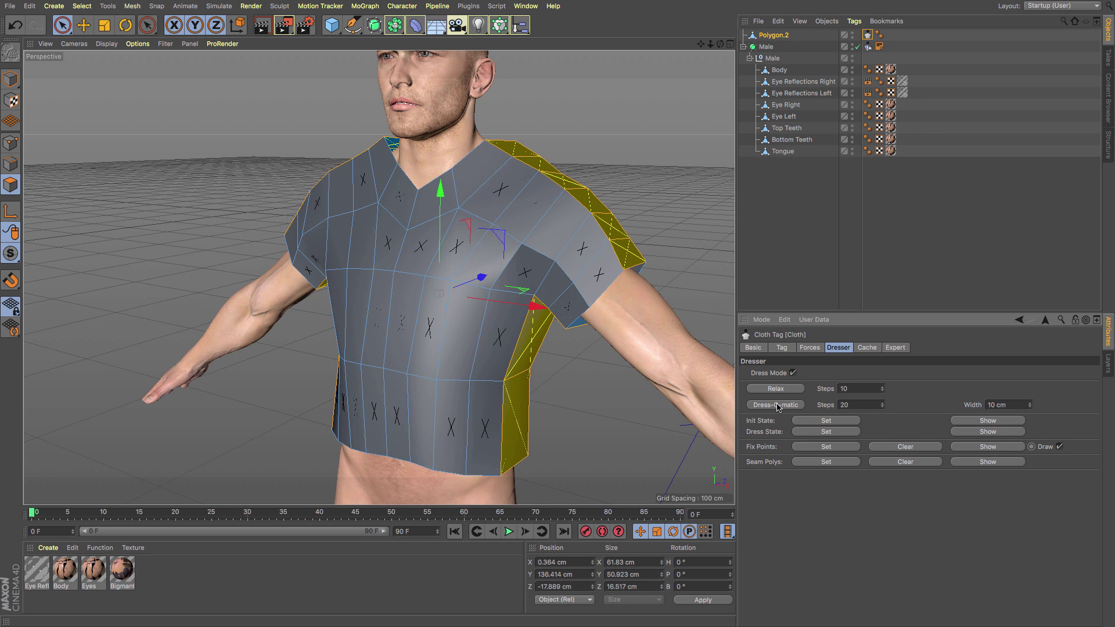
left_click_drag(418, 279, 378, 277, "alt")
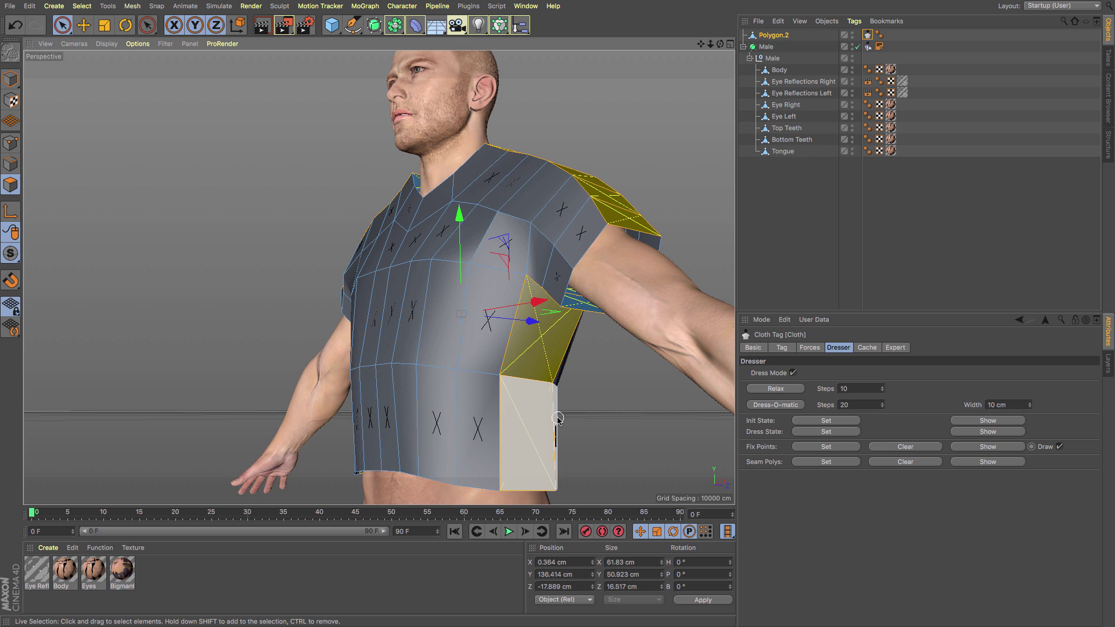
left_click(519, 414, "shift")
left_click_drag(720, 45, 870, 382)
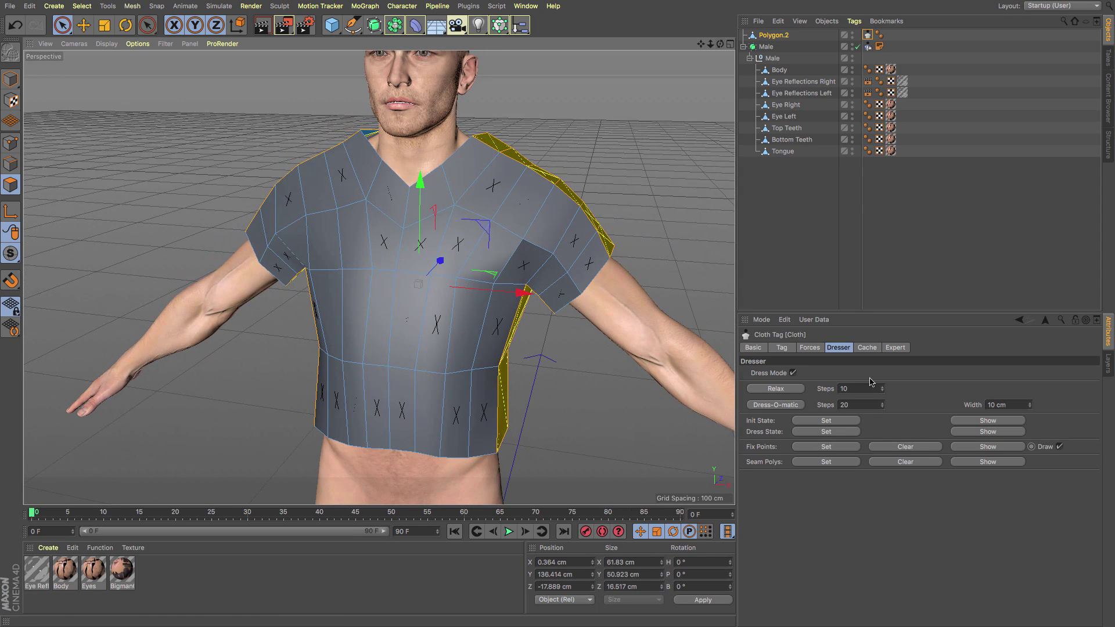
Change the Dresser seam width to 2.5 cm and rerun Dress-O-matic
left_click(1018, 405)
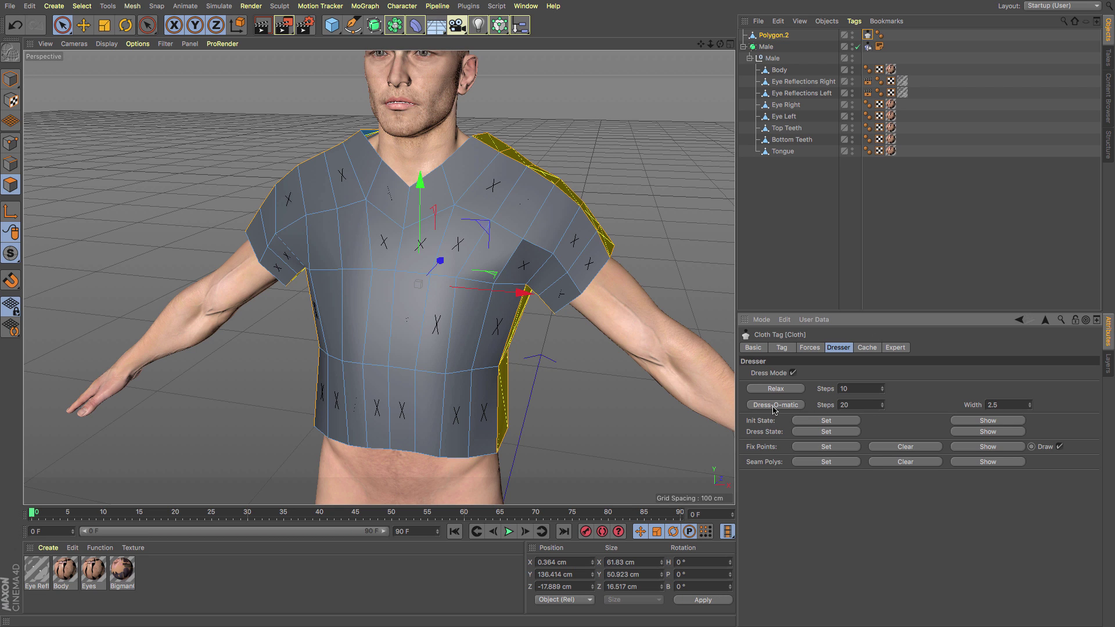
left_click(773, 406)
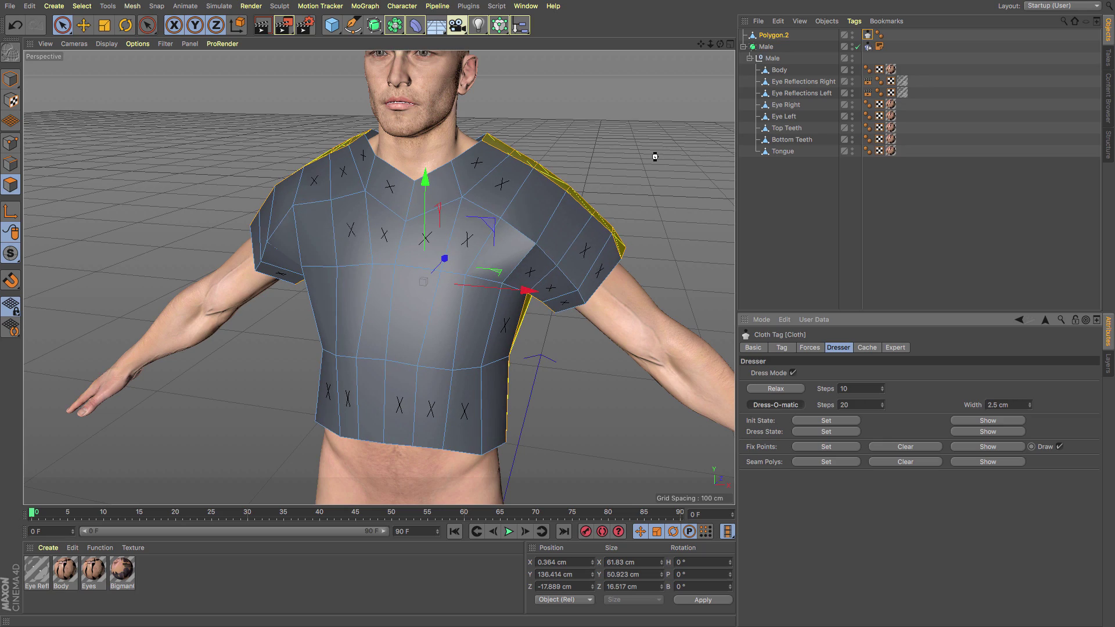
left_click_drag(366, 273, 379, 277, "alt")
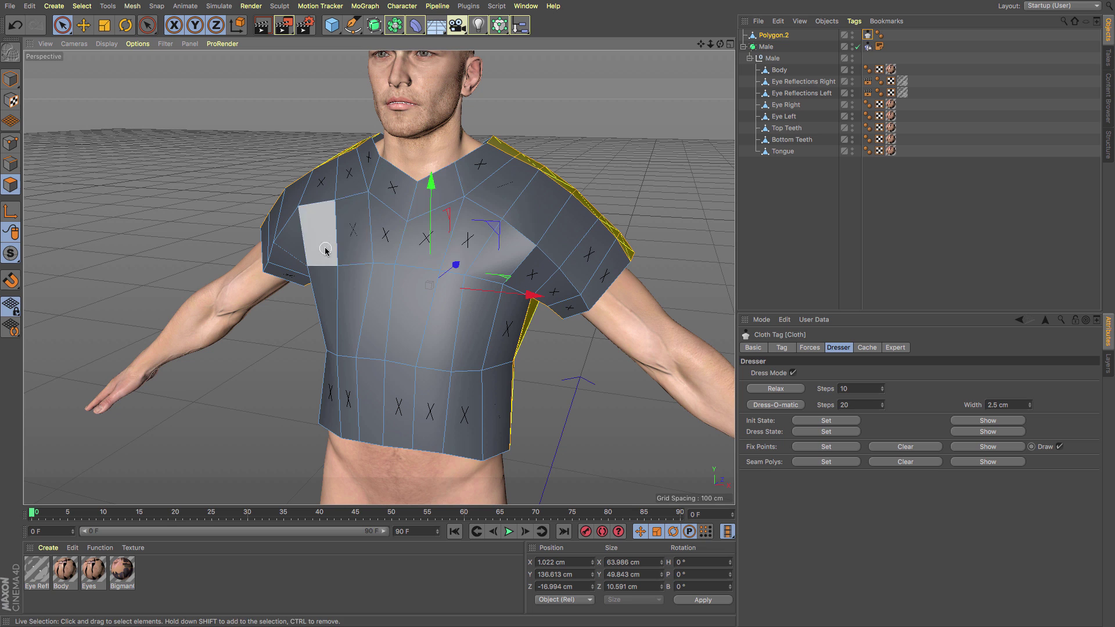
Subdivide all the shirt's polygons, rerun Dress-O-matic, and check the fit from behind
key("ctrl+a")
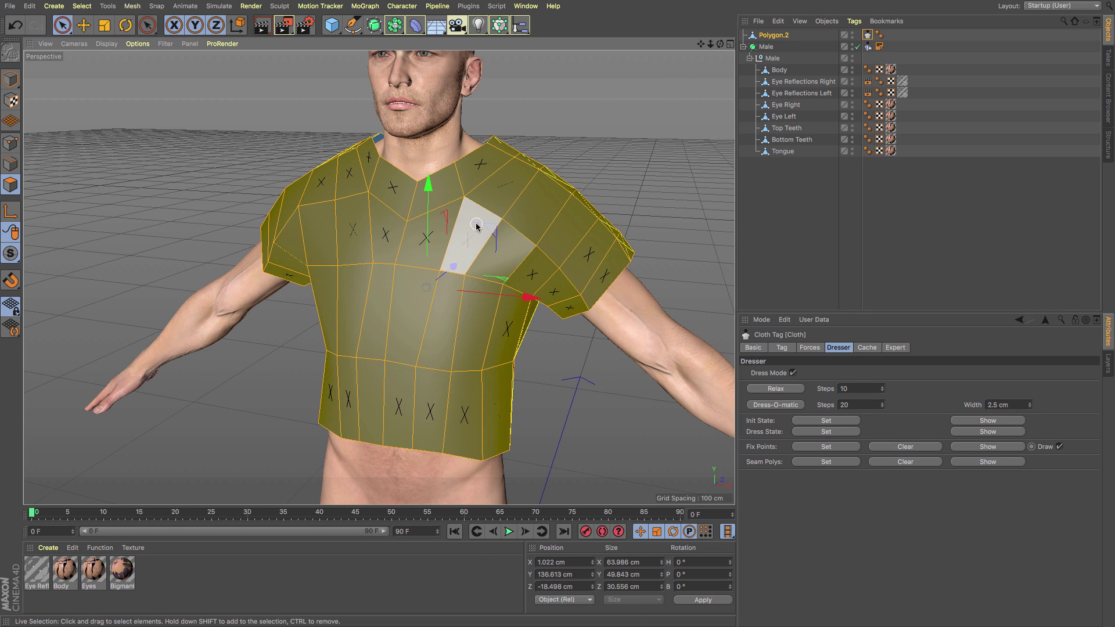
right_click(472, 229)
left_click(540, 564)
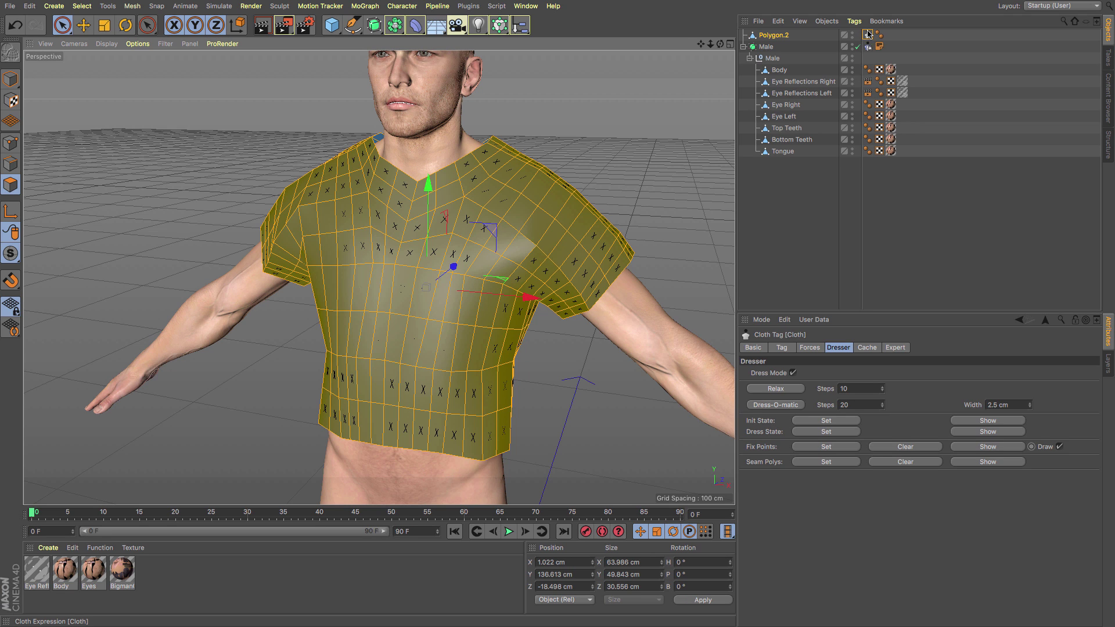
left_click(776, 405)
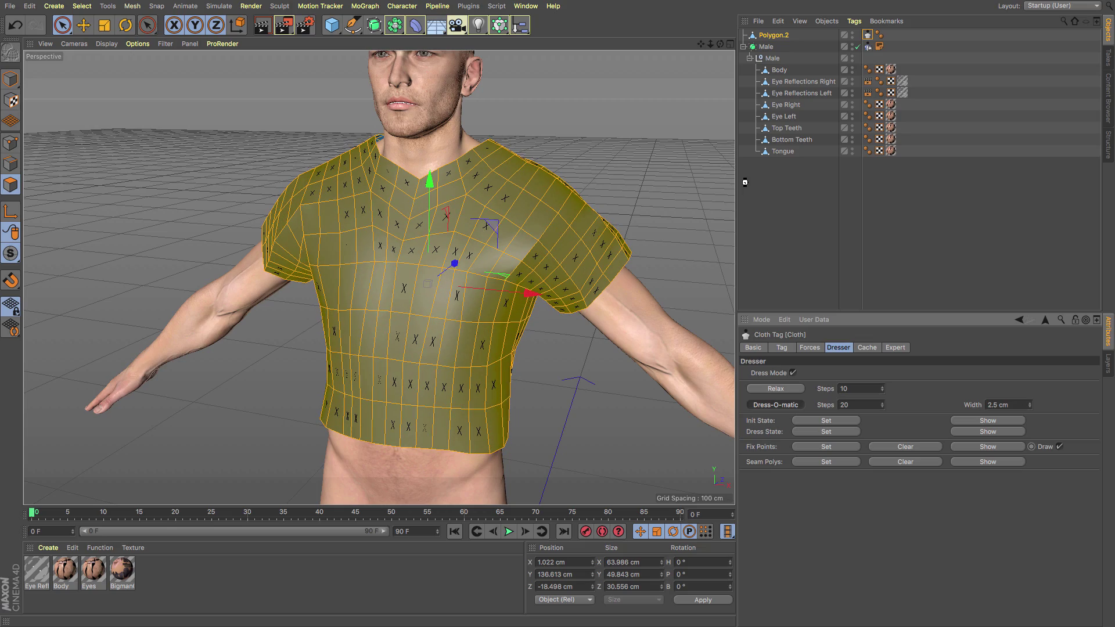
left_click_drag(720, 44, 706, 47)
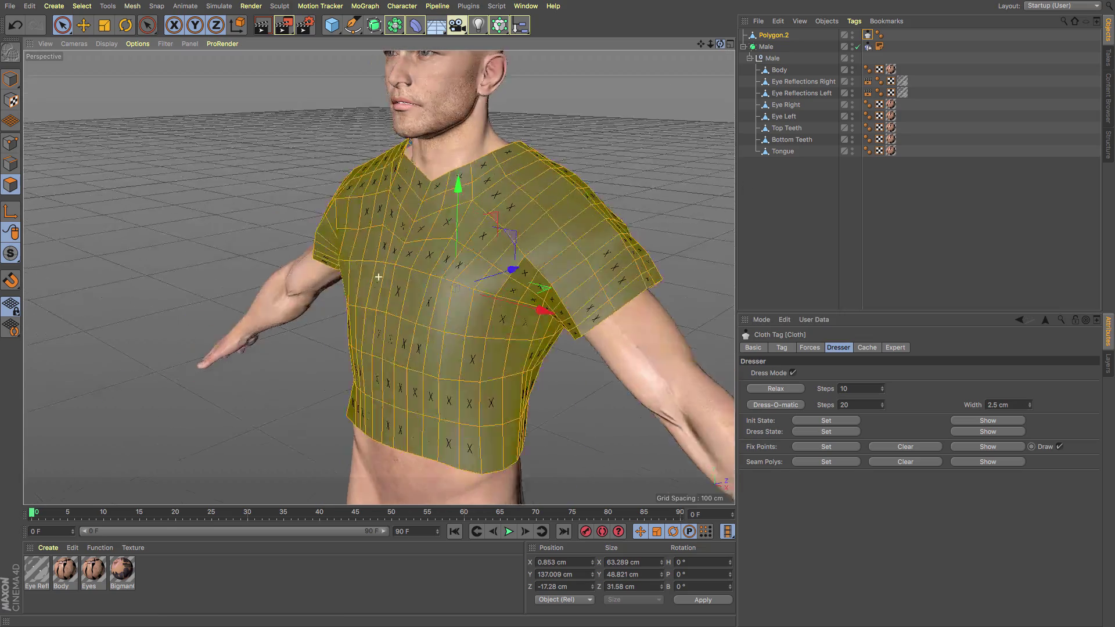
left_click_drag(378, 277, 378, 277, "alt")
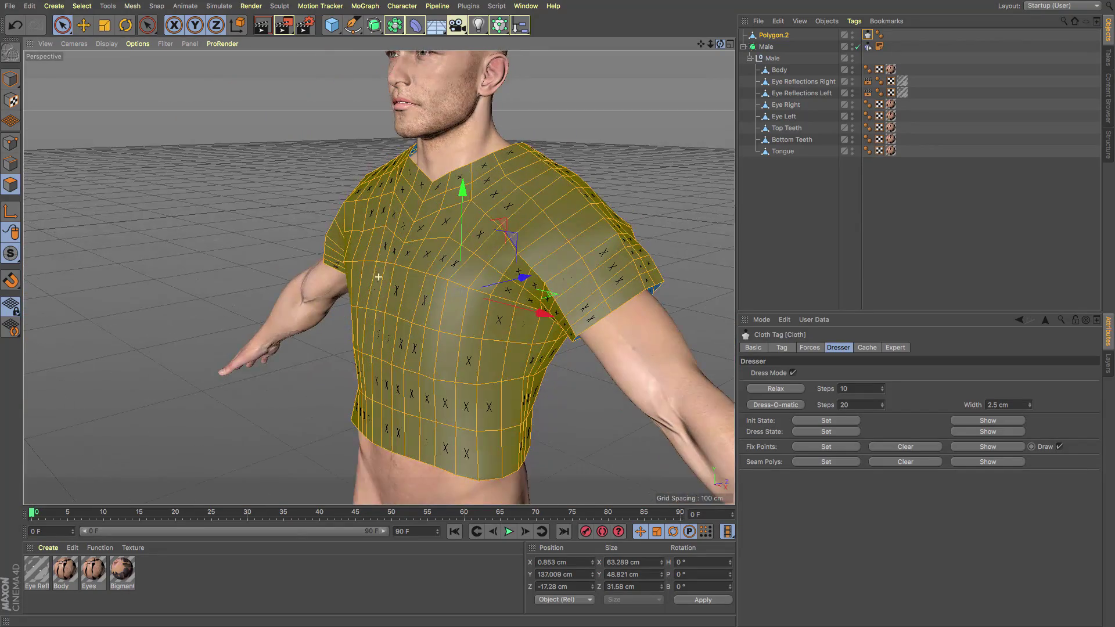
Undo the last two edits and delete the shirt's Cloth tag
left_click(15, 25)
left_click(15, 25)
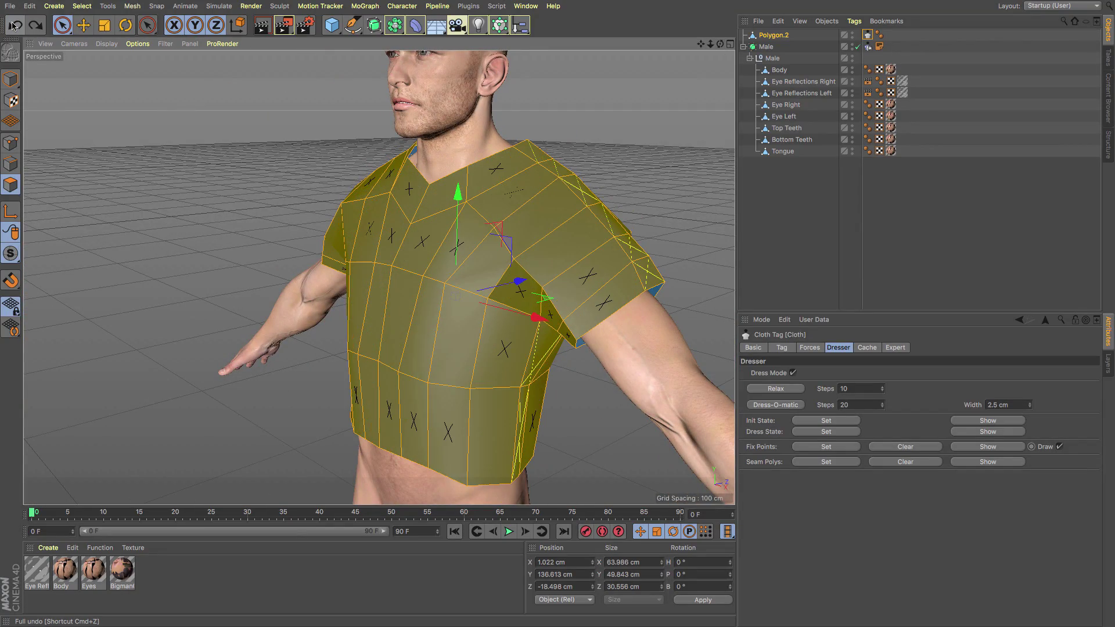
left_click(871, 36)
key("Delete")
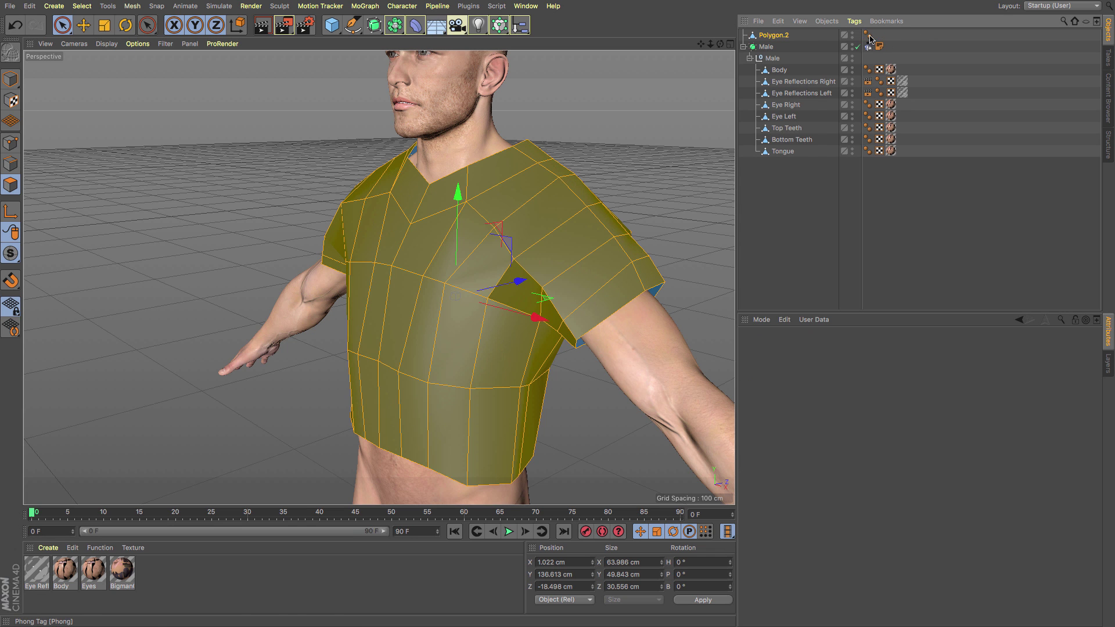
Subdivide the shirt and add a fresh Cloth tag, then undo twice to restore the boxy shirt
right_click(524, 237)
left_click(593, 563)
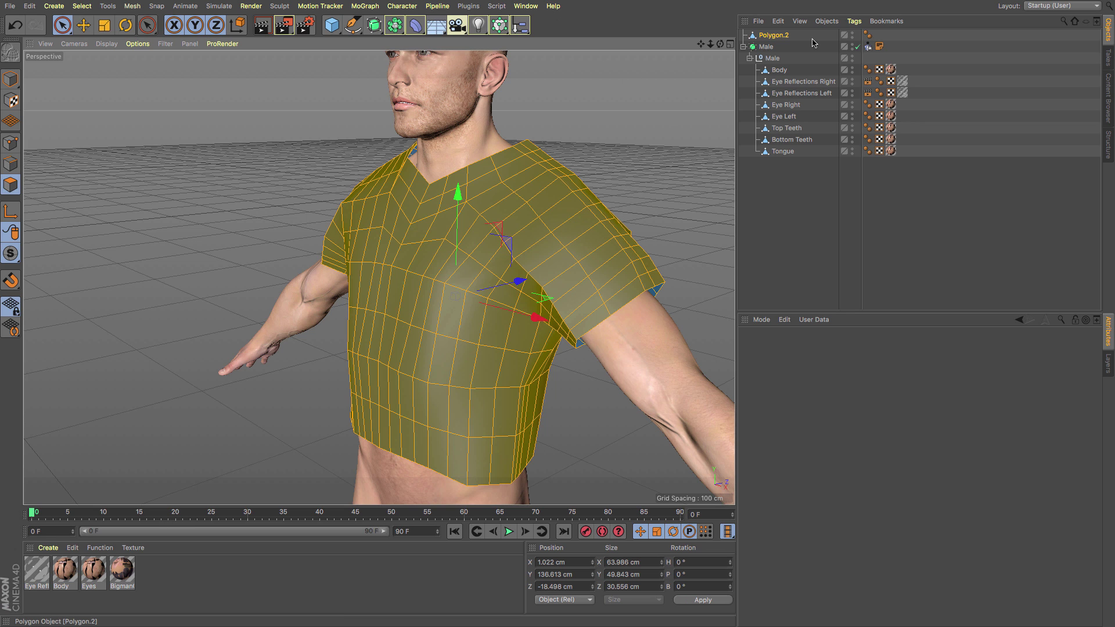
left_click(854, 20)
mouse_move(862, 44)
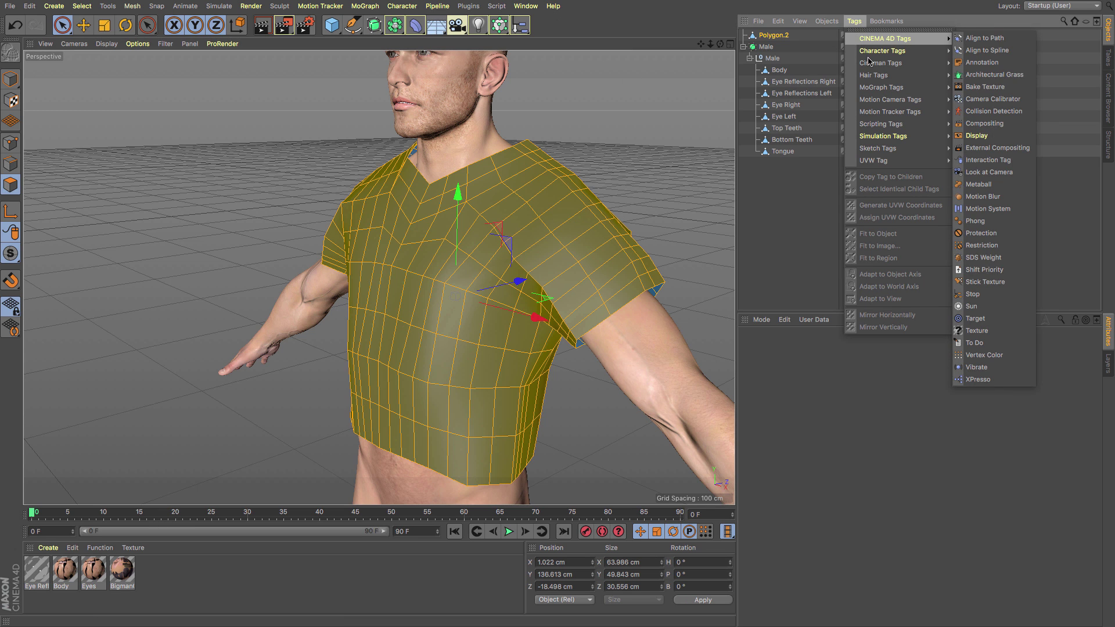
mouse_move(906, 136)
left_click(996, 209)
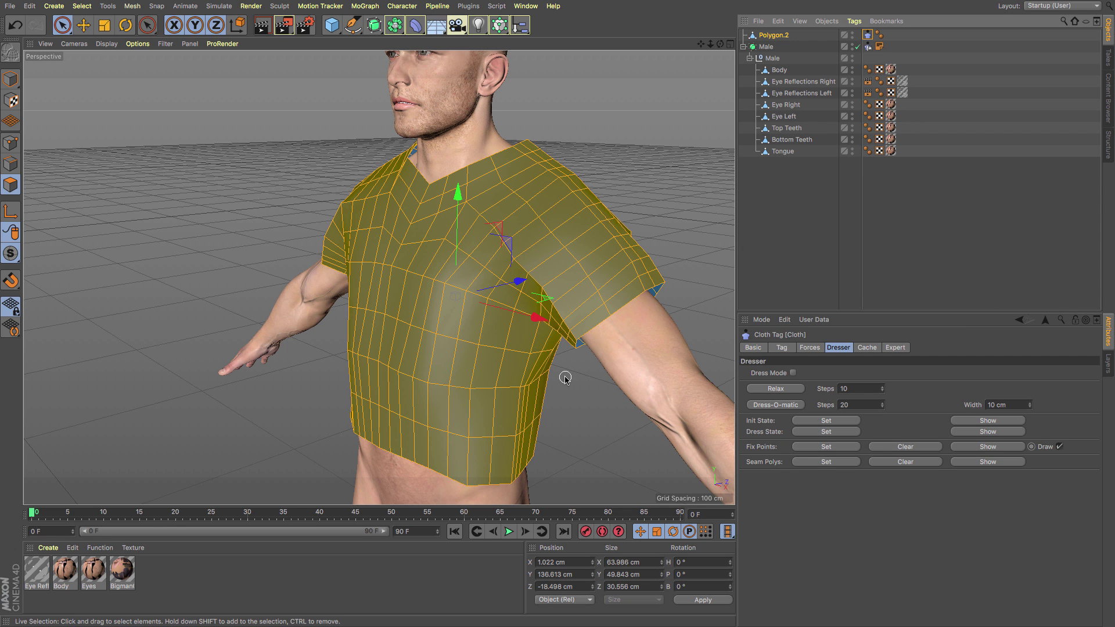
key("ctrl+z")
key("ctrl+z")
key("ctrl+z")
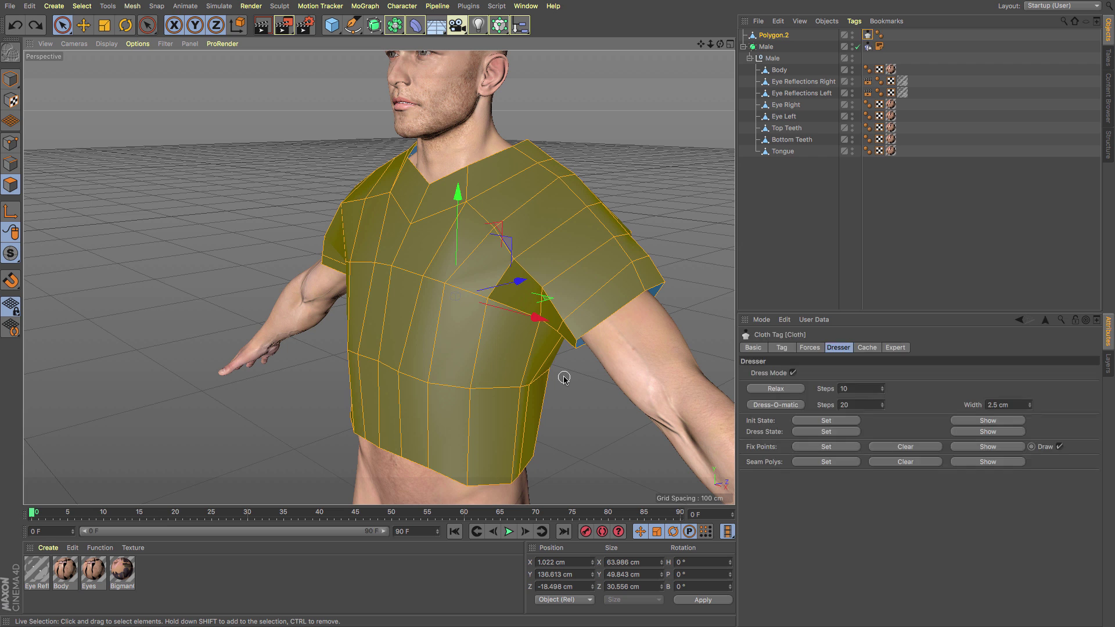
key("ctrl+z")
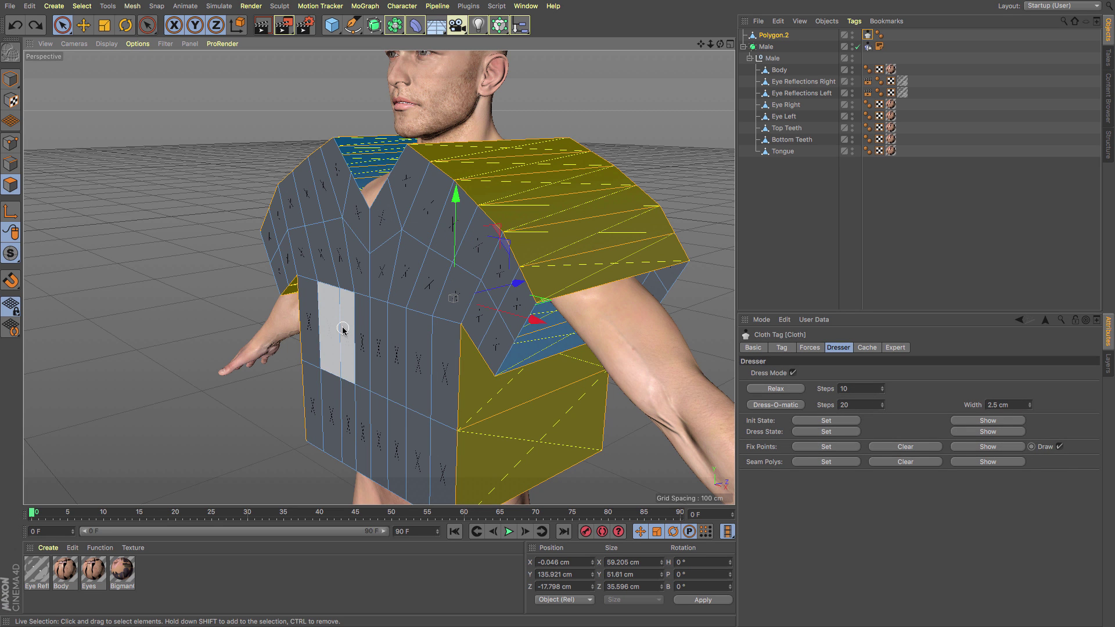
Subdivide all of the shirt mesh's polygons
key("ctrl+a")
right_click(523, 226)
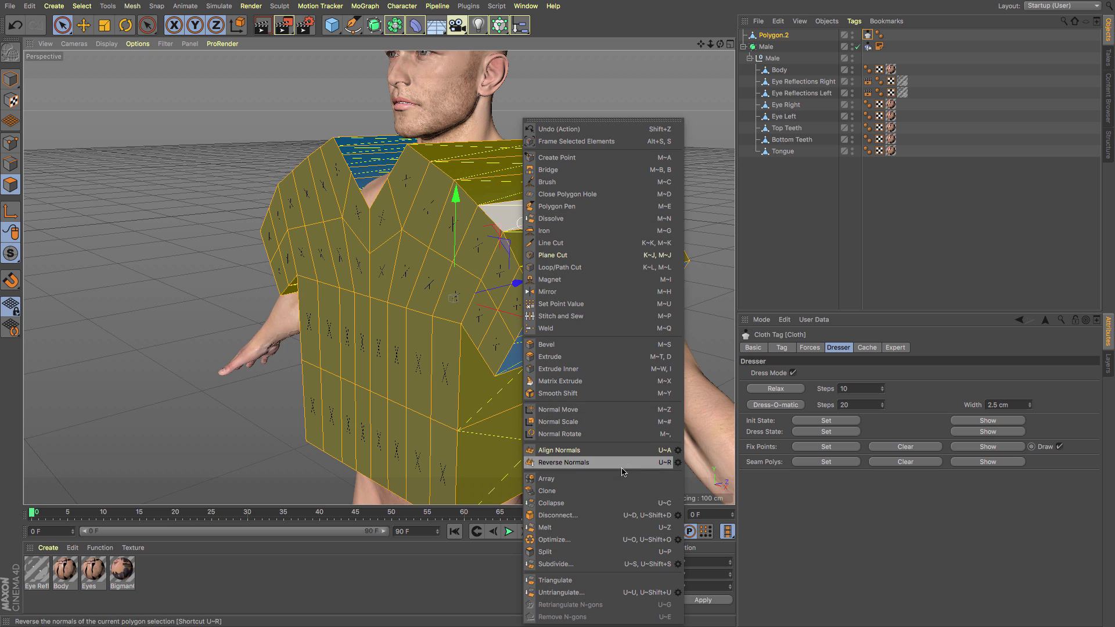
left_click(554, 564)
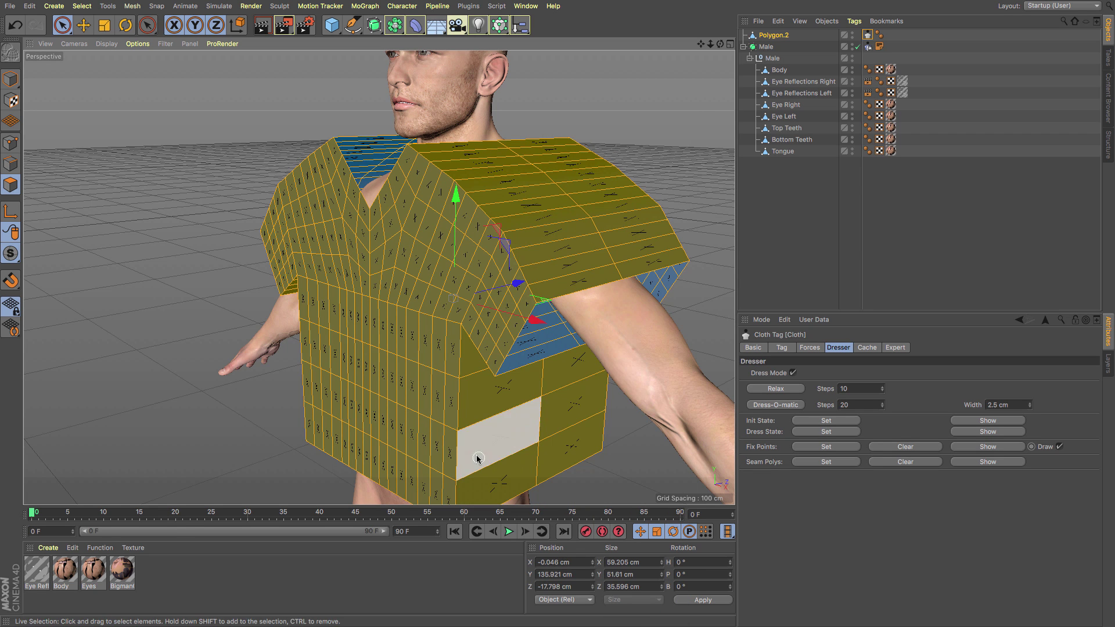
Paint-select the shoulder and side polygons in Right view and set them as Seam Polys
key("F4")
key("F3")
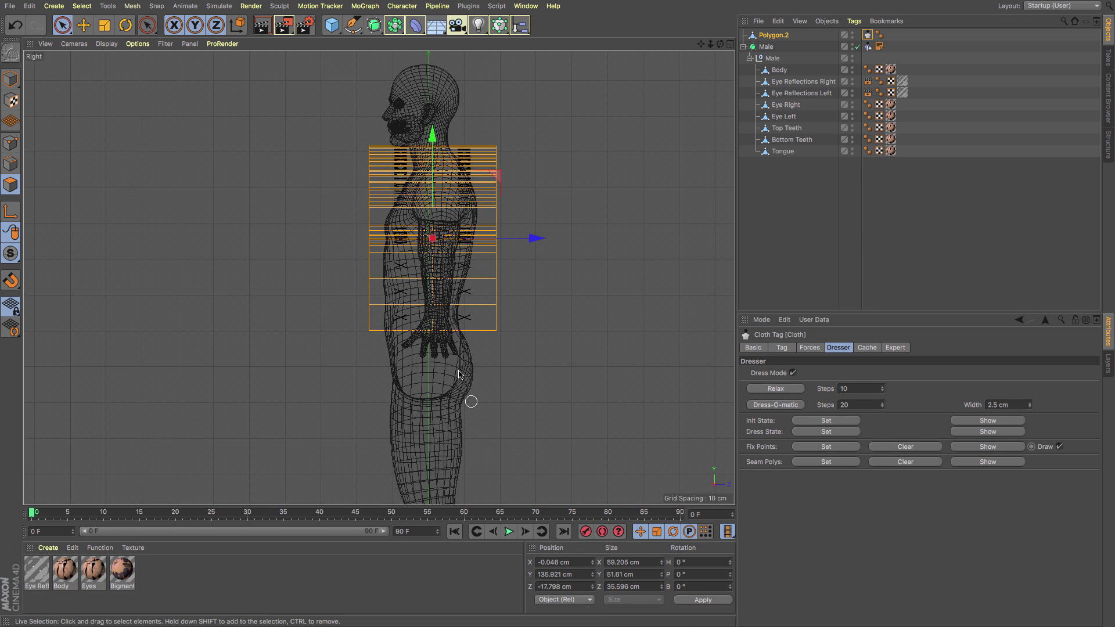
mouse_move(441, 161)
left_mouse_down()
mouse_move(432, 133)
mouse_move(408, 144)
mouse_move(404, 349)
left_mouse_up()
key("F1")
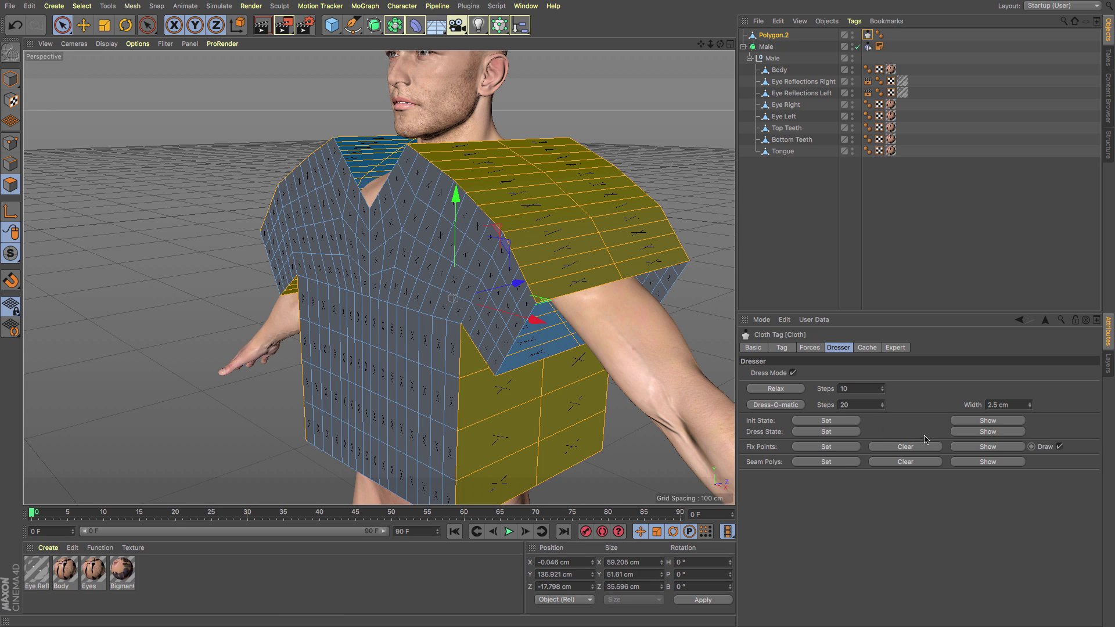
left_click(825, 463)
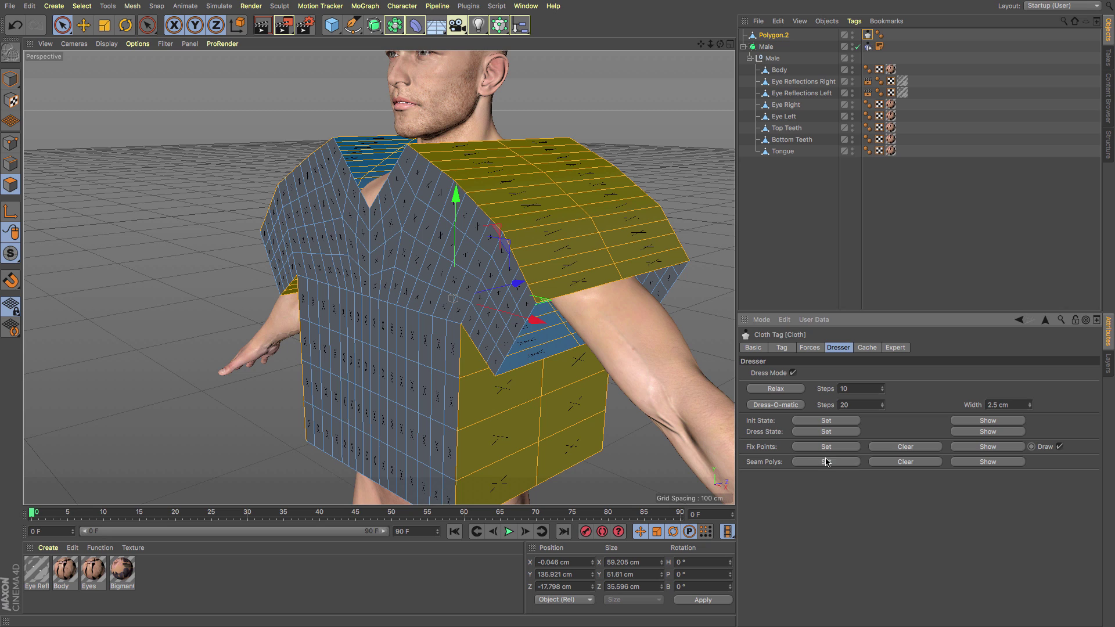
Run Dress-O-matic to fit the shirt onto the body and inspect it from behind
left_click(783, 407)
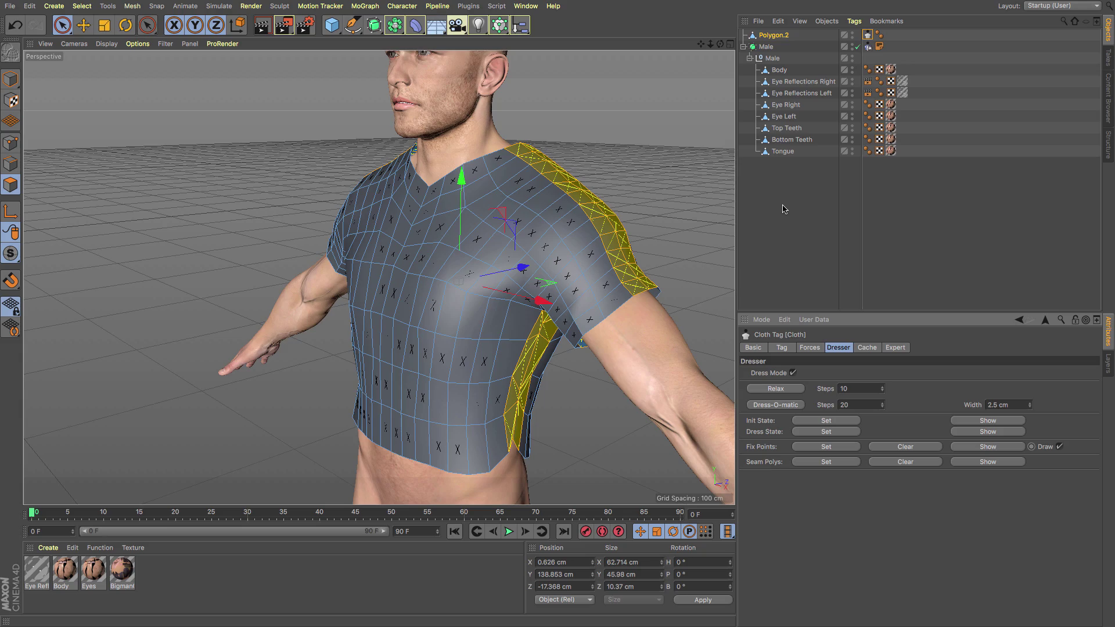
left_click_drag(465, 361, 487, 337, "alt")
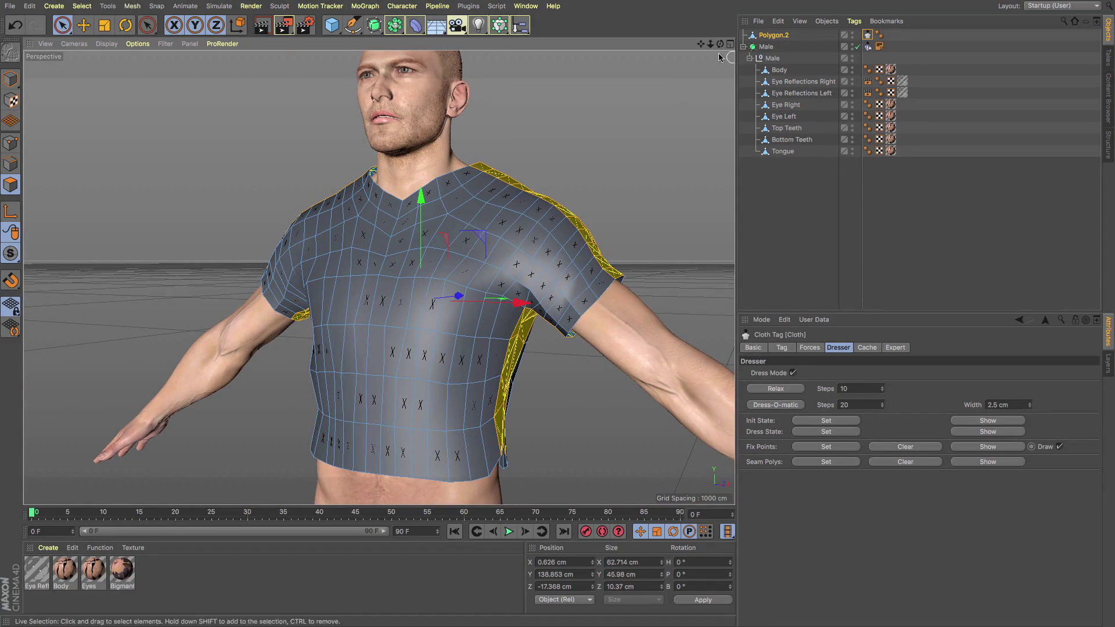
left_click_drag(701, 44, 702, 48)
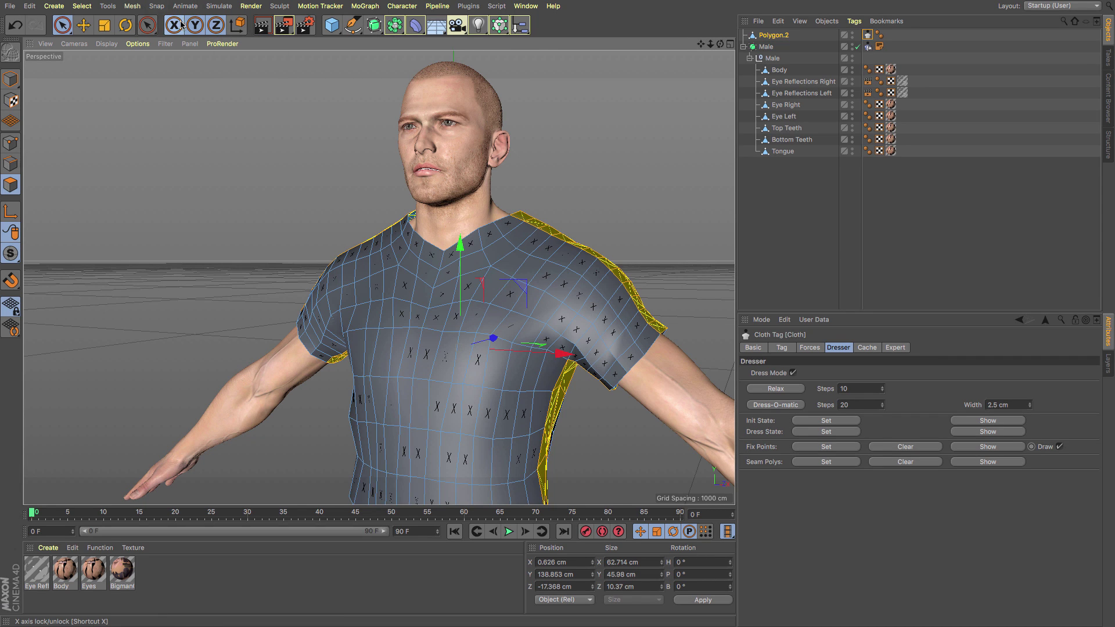
Wrap the shirt in a Cloth Surface object
left_click(216, 7)
mouse_move(219, 23)
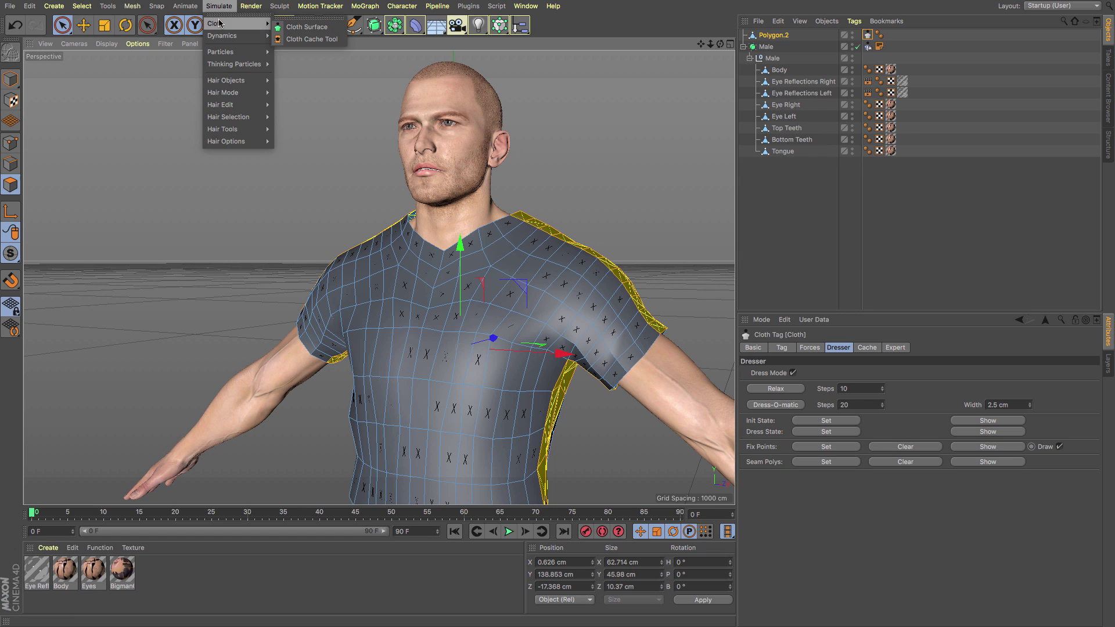
left_click(292, 29)
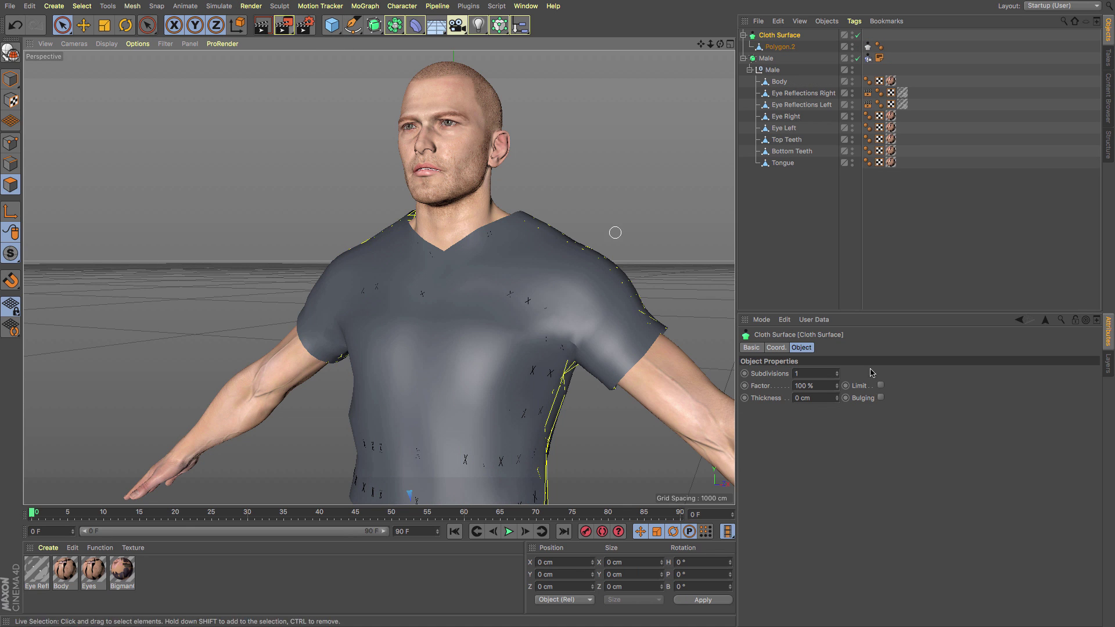
Set the Cloth Surface Thickness to 0.1 cm
double_click(798, 398)
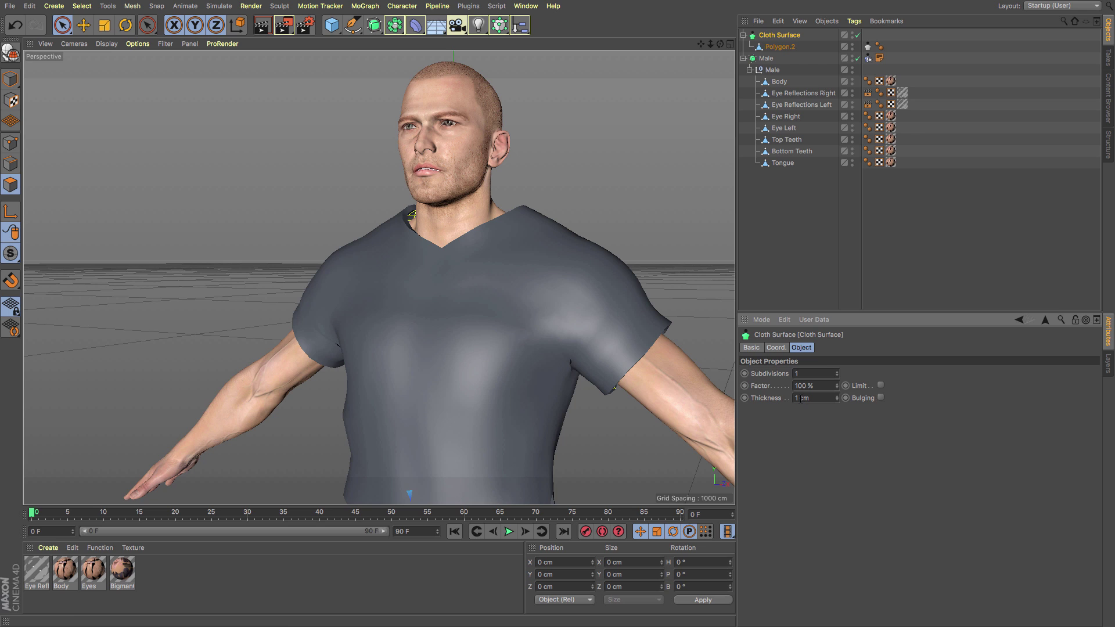
type("0.5")
key("Return")
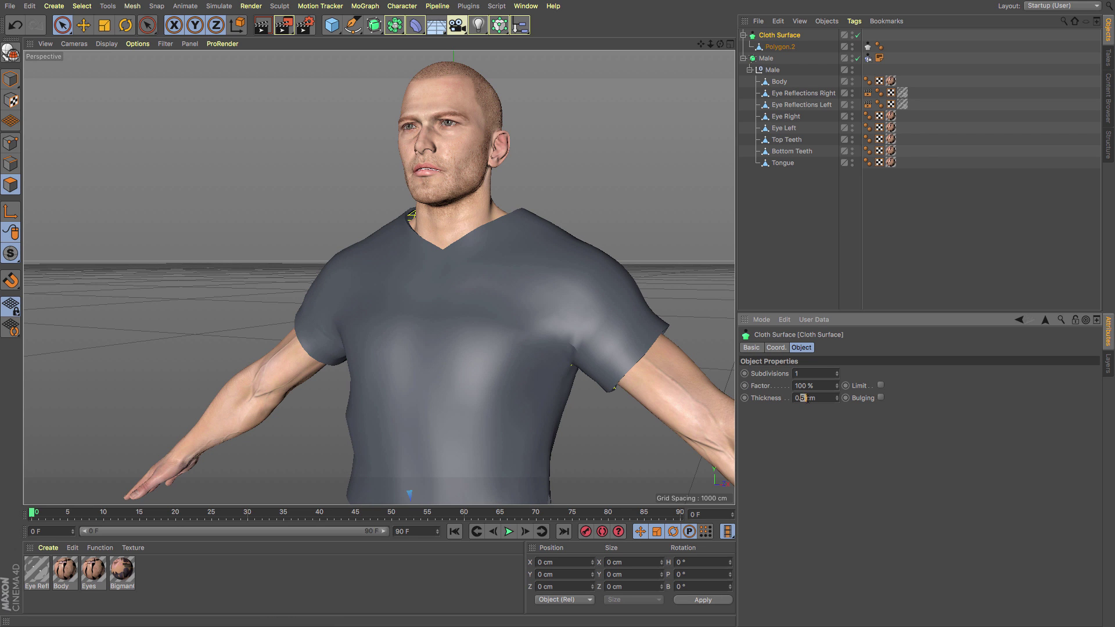
type("10")
key("Return")
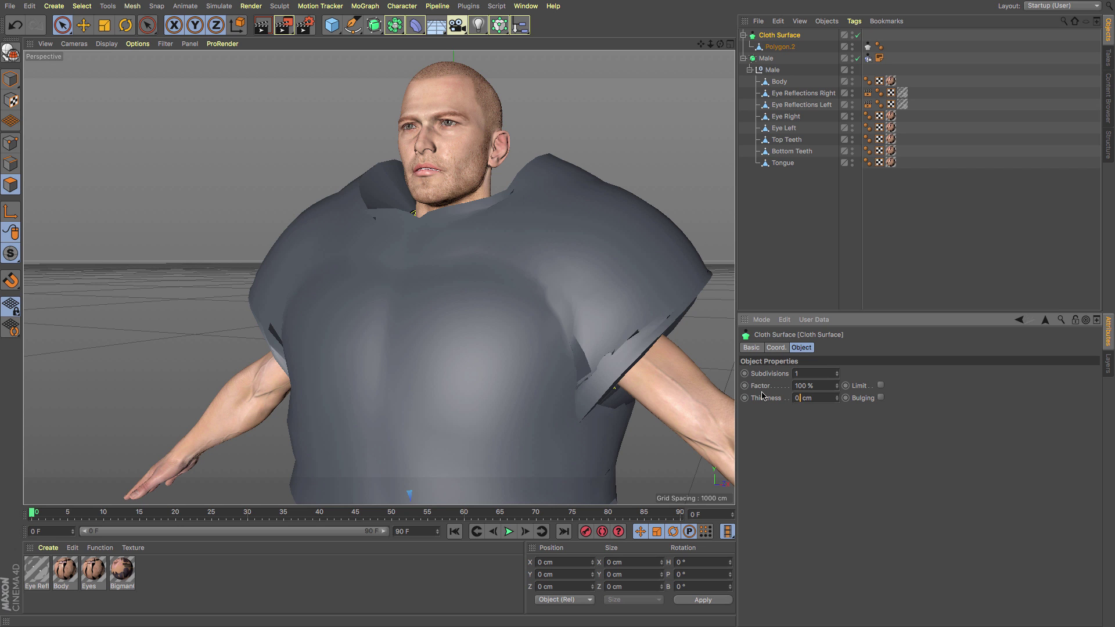
key("Return")
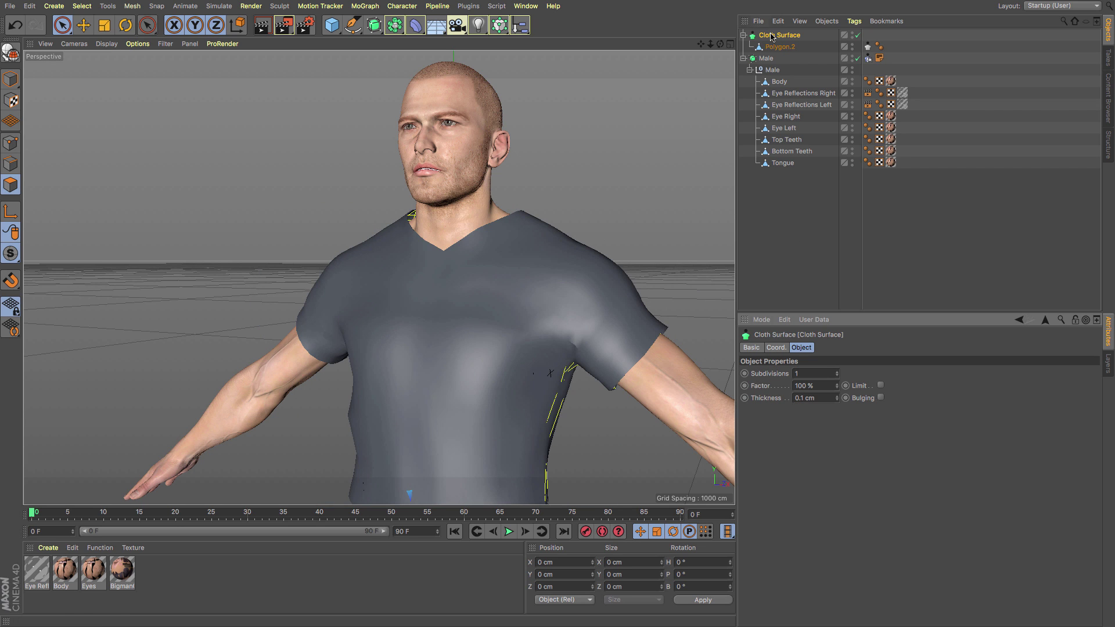
Place the Cloth Surface under a Subdivision Surface and orbit closer to inspect the smoothed shirt
left_click(374, 26, "alt")
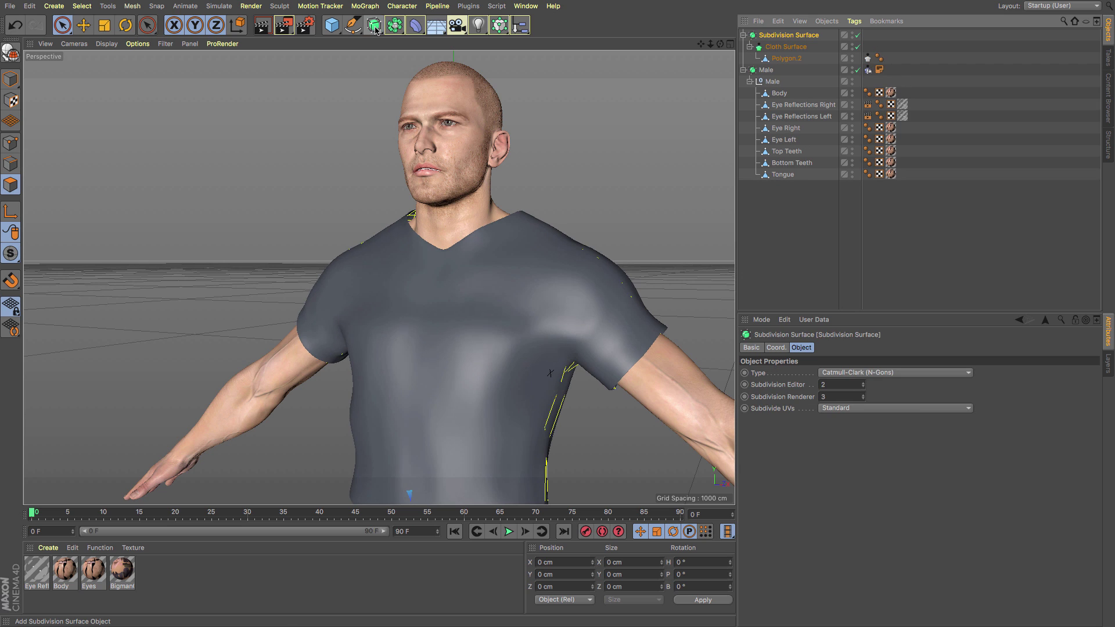
left_click_drag(720, 44, 378, 277)
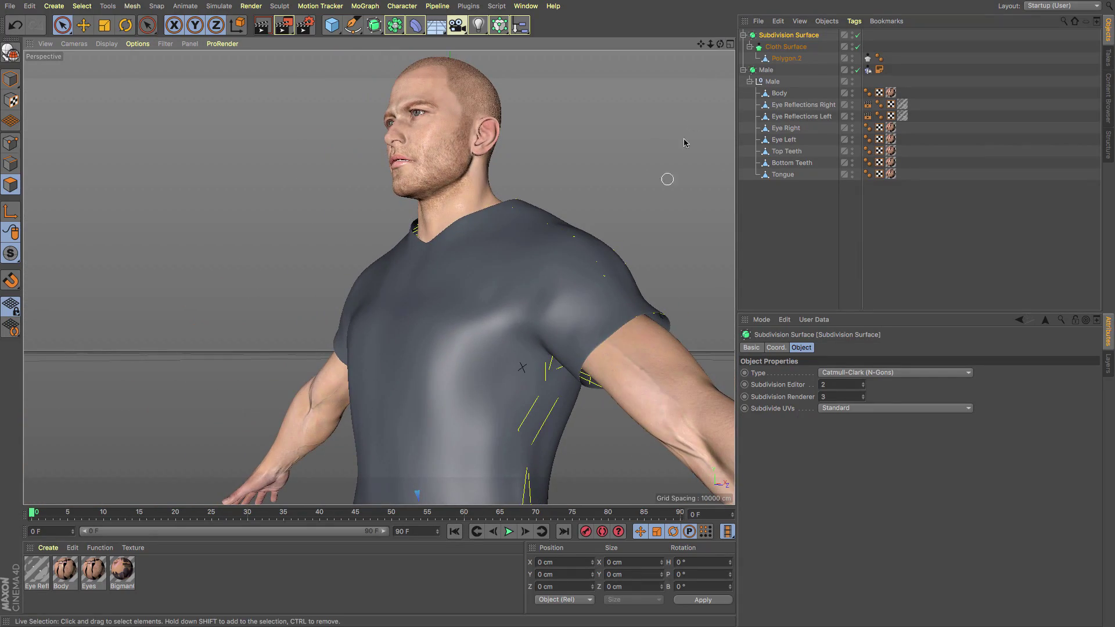
left_click_drag(716, 47, 715, 46)
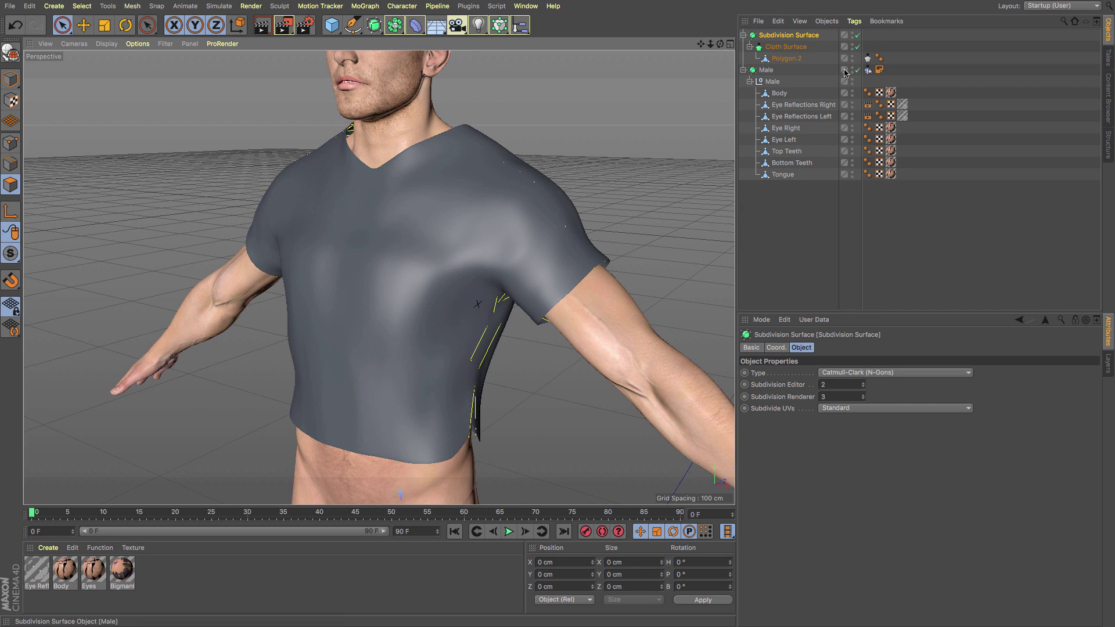
In the shirt's Cloth tag Expert settings, set Edge EPS to 0.5 cm, matching Point and Poly EPS
left_click(867, 58)
left_click(895, 348)
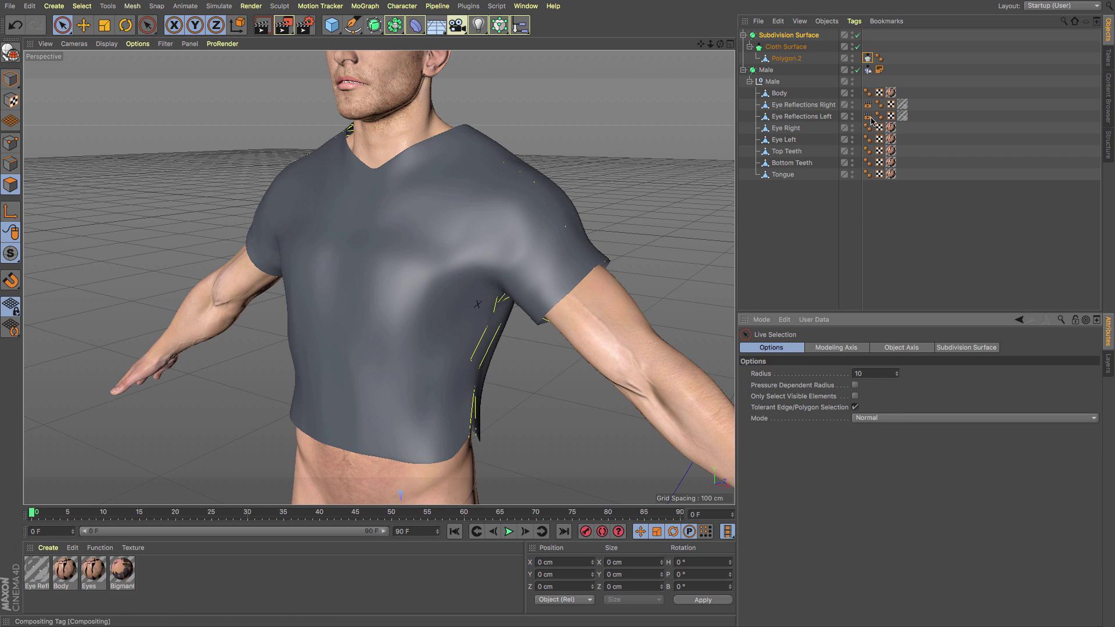
left_click(911, 420)
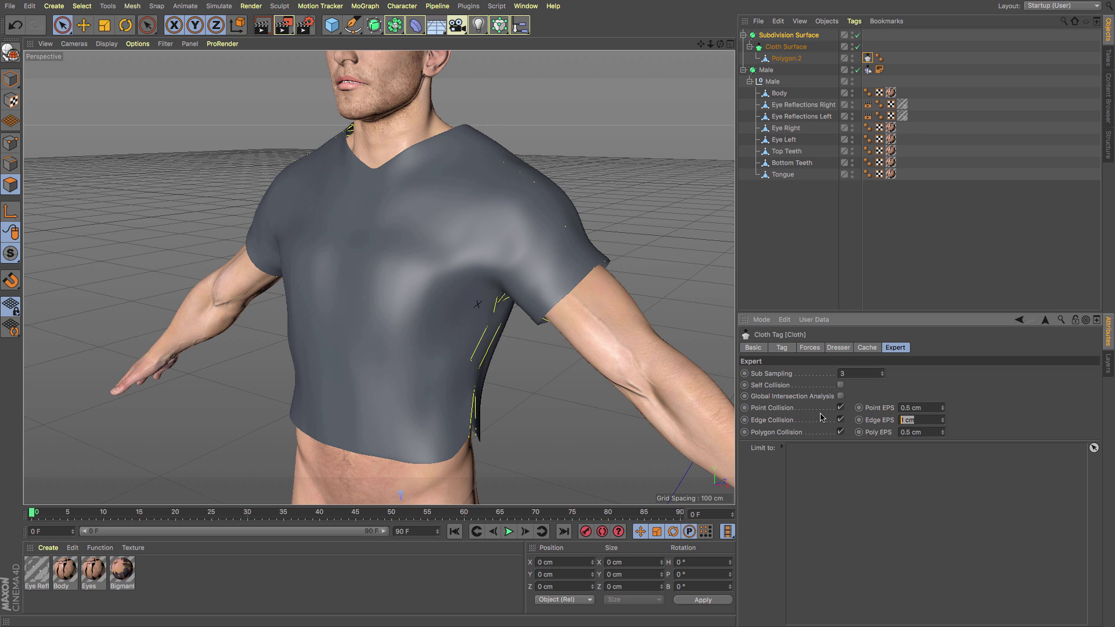
type("05")
key("Tab")
type("0.5")
key("shift+Tab")
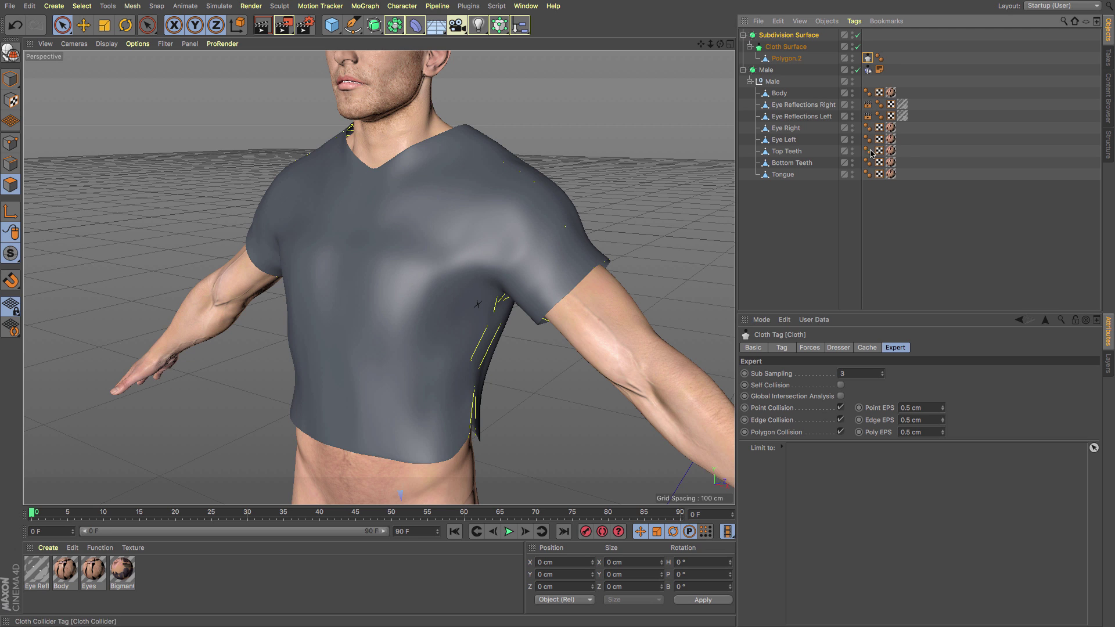
left_click(840, 349)
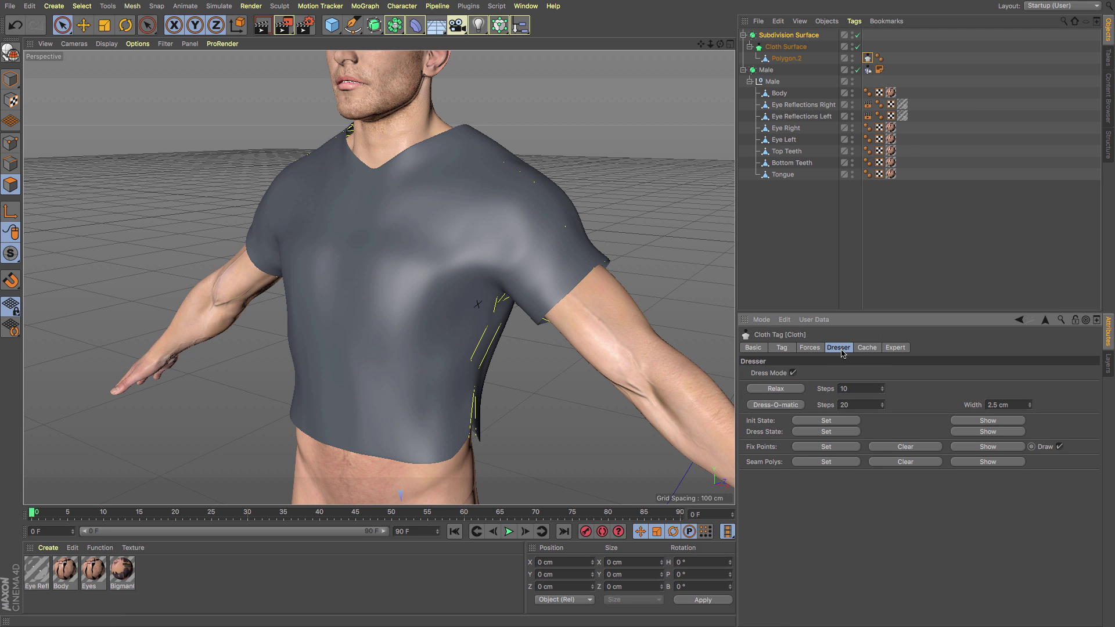
Run Dress-O-matic again and inspect the shirt's fit over the chest, shoulders and arms
left_click(776, 405)
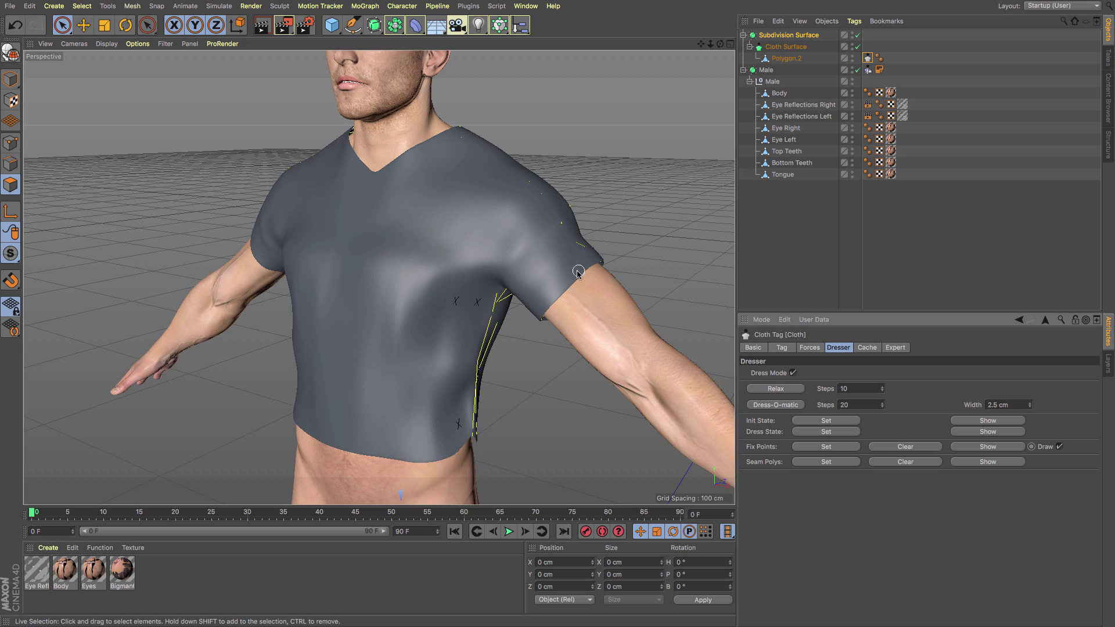
left_click_drag(578, 272, 592, 294, "alt")
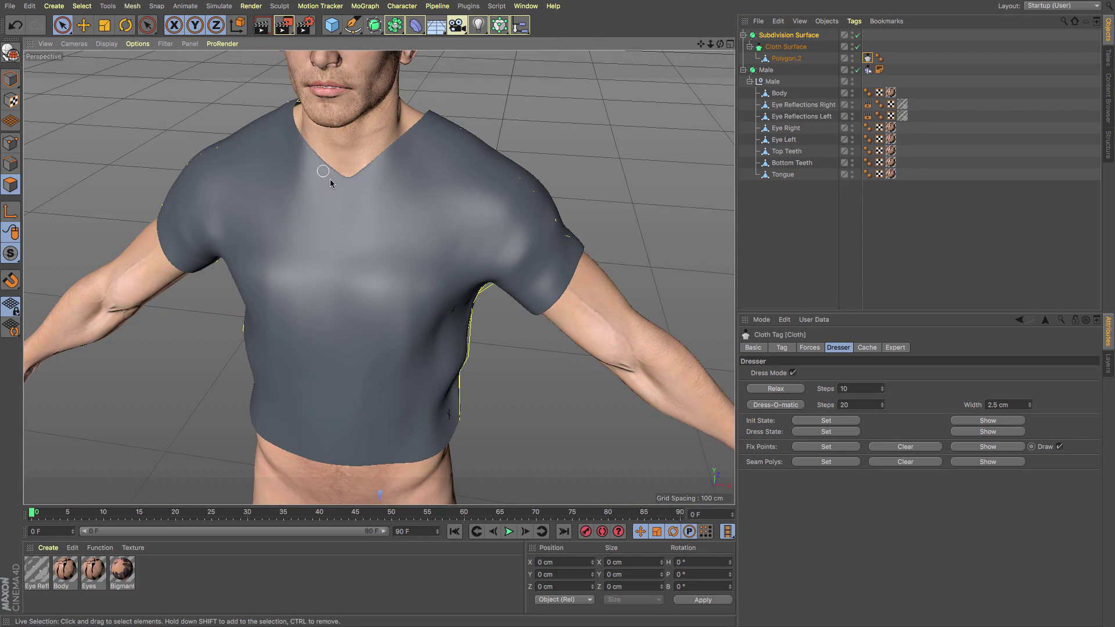
left_click_drag(330, 183, 590, 360, "alt")
left_click_drag(447, 280, 427, 255, "alt")
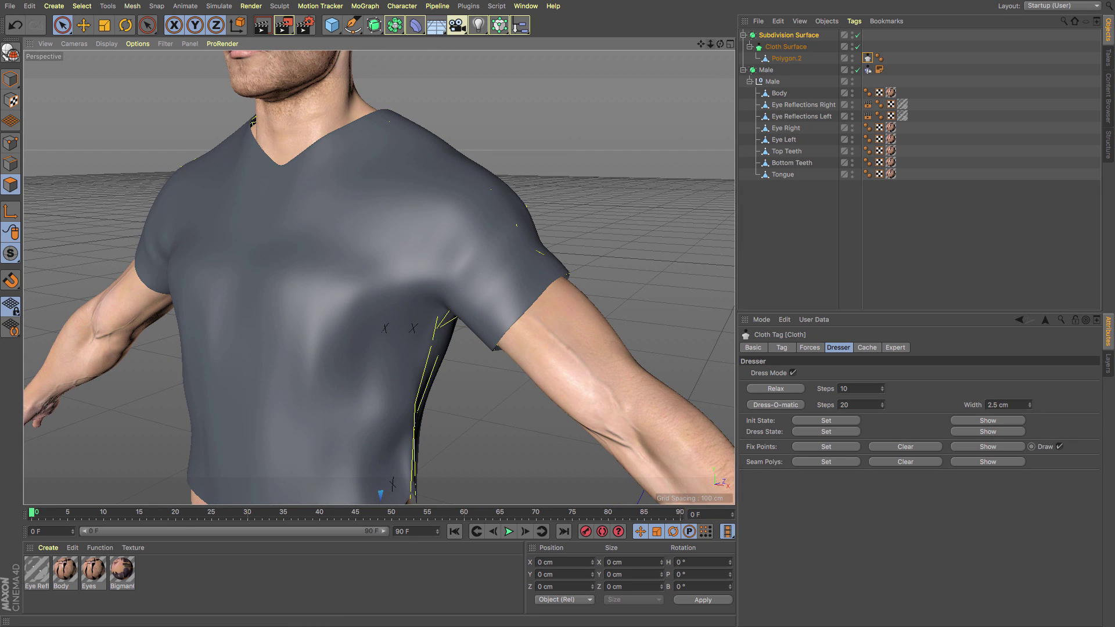
scroll(378, 265, "down", 3)
scroll(379, 278, "up", 2)
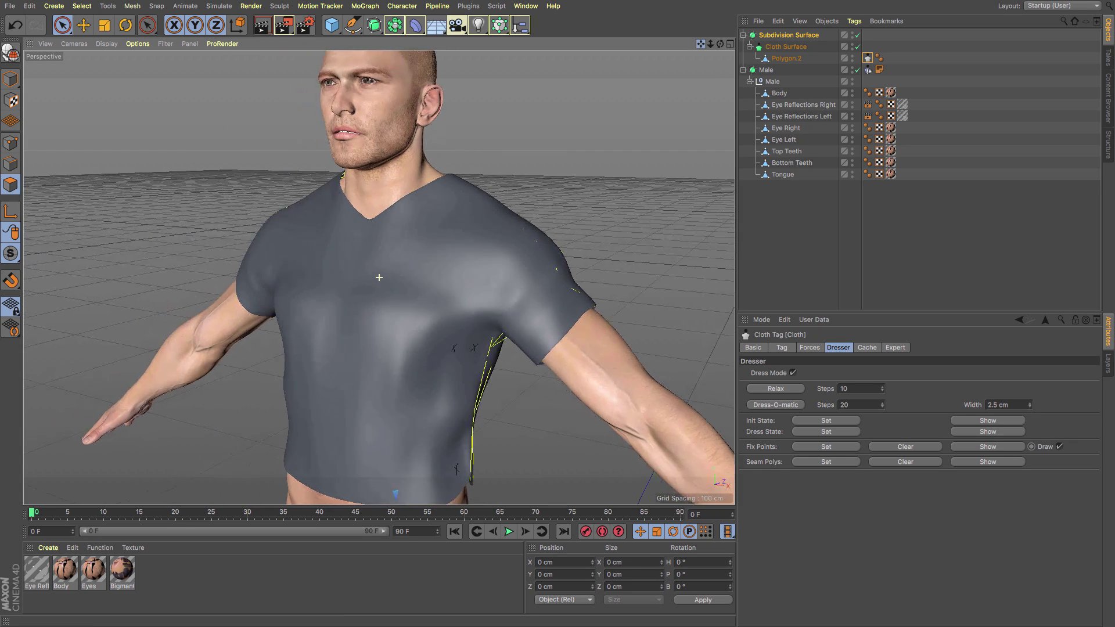
left_click_drag(379, 277, 386, 279, "alt")
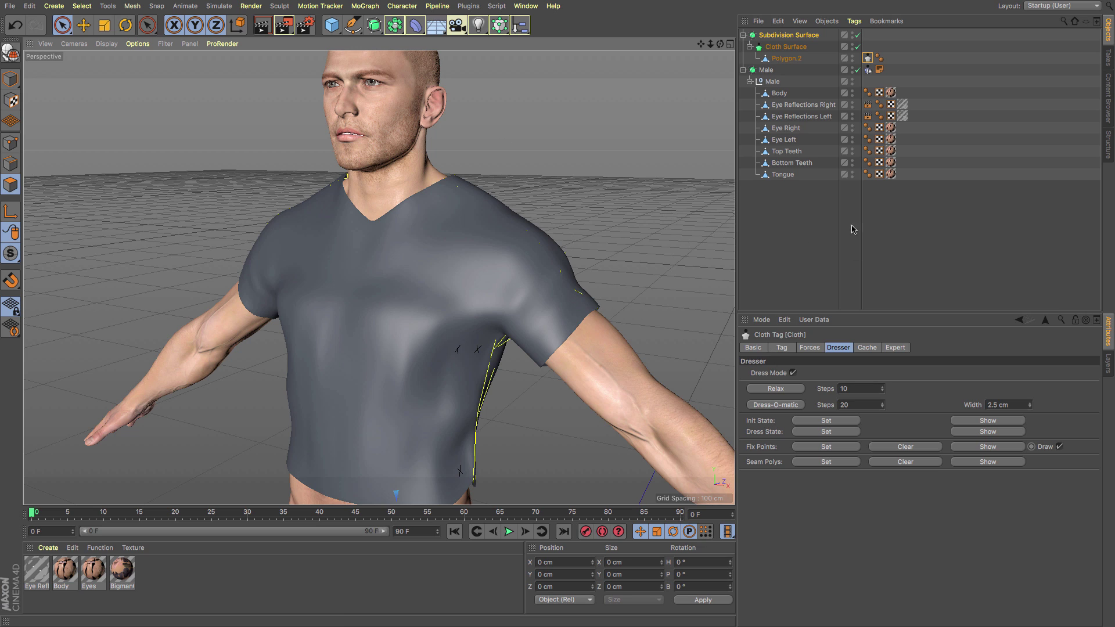
Relax the dressed shirt so the cloth settles smoothly over the character's body
left_click(775, 389)
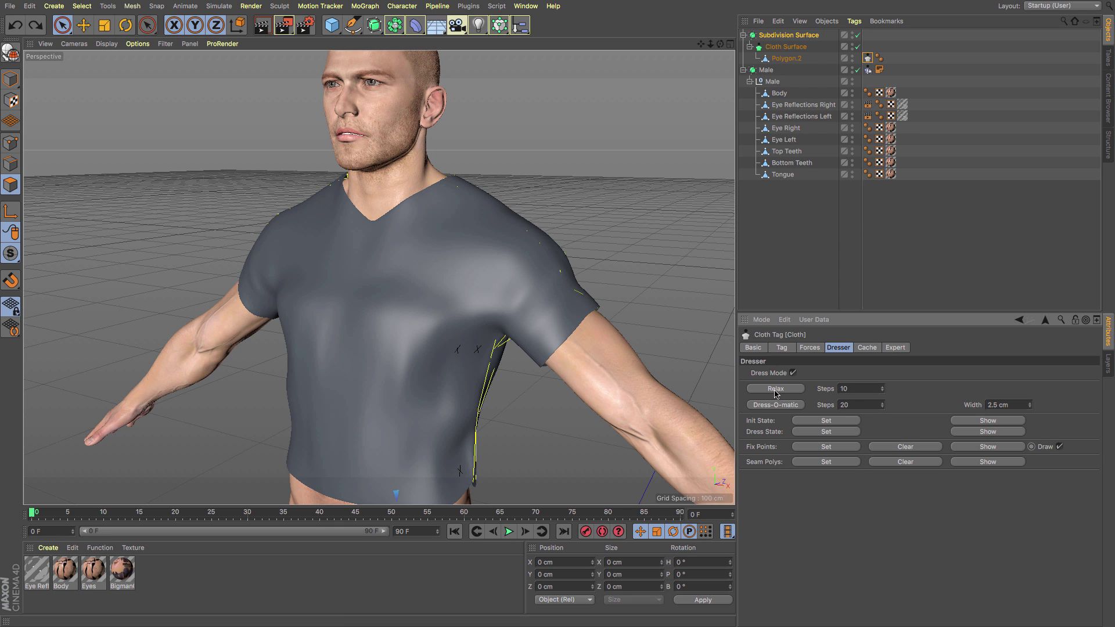